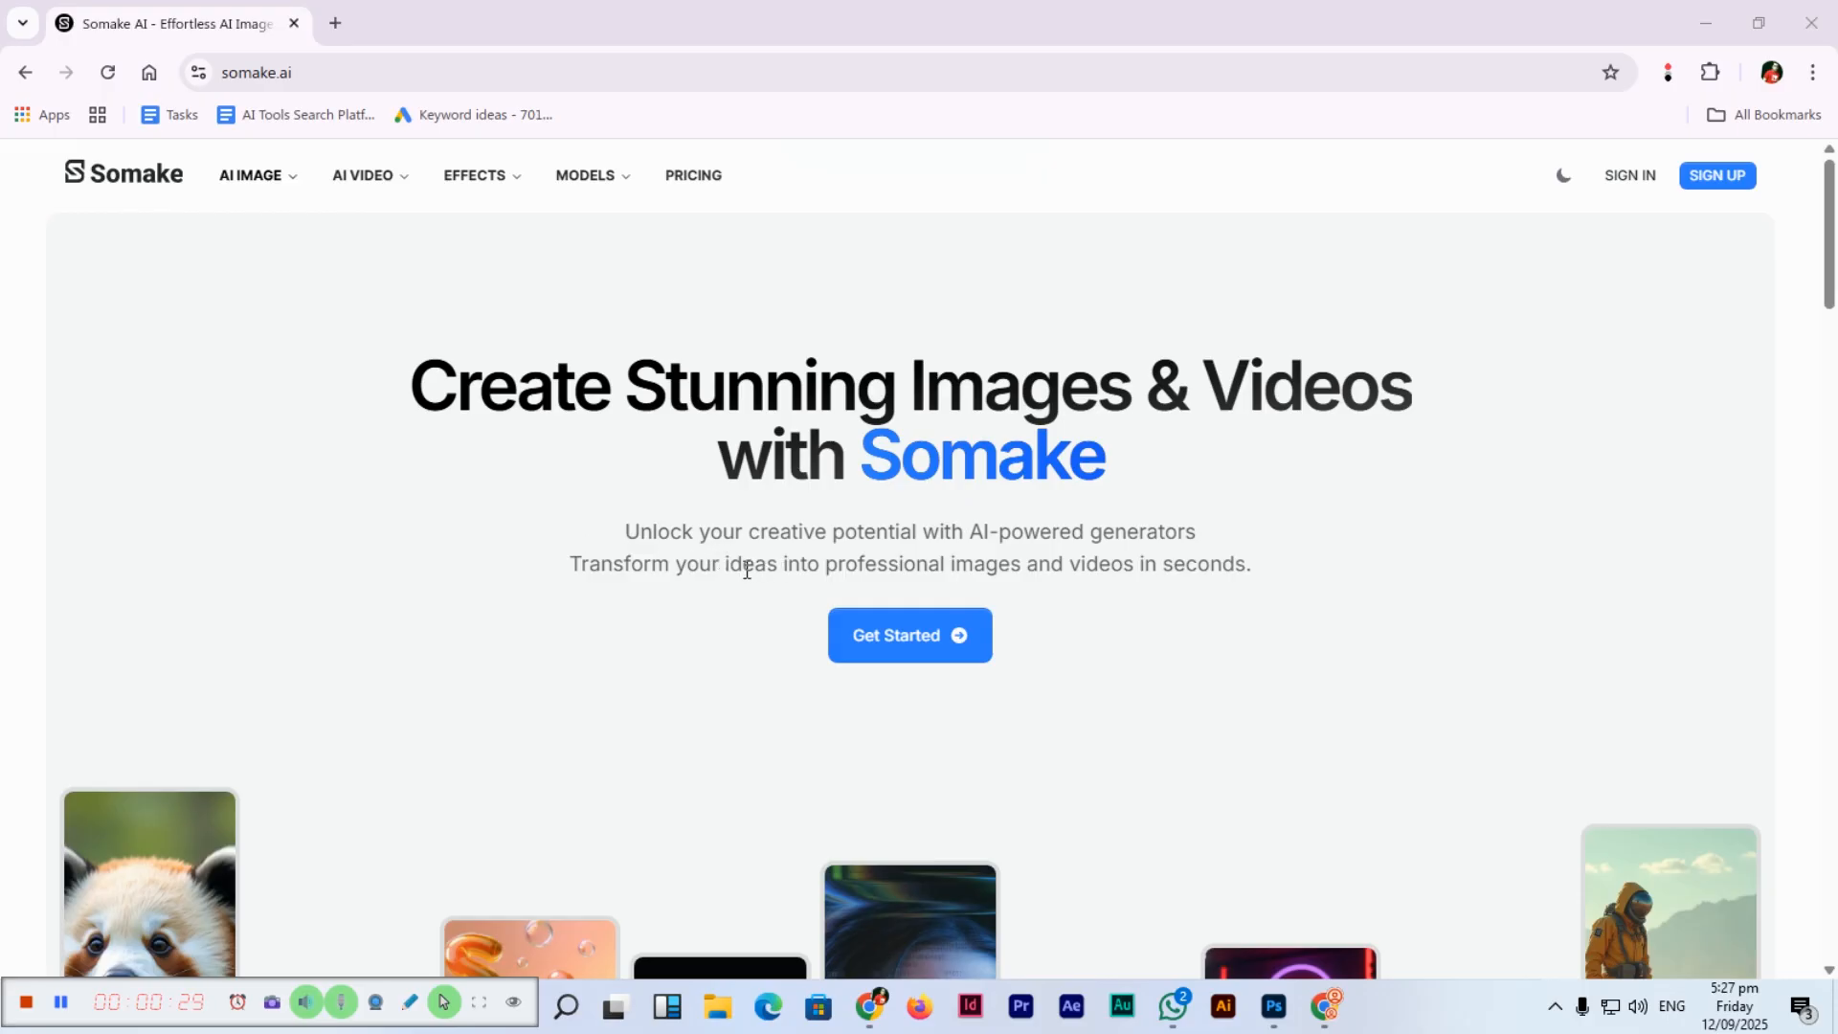
Scroll the Somake AI home page and open the page of all AI tools.
scroll(665, 584, down, 2)
scroll(647, 534, down, 10)
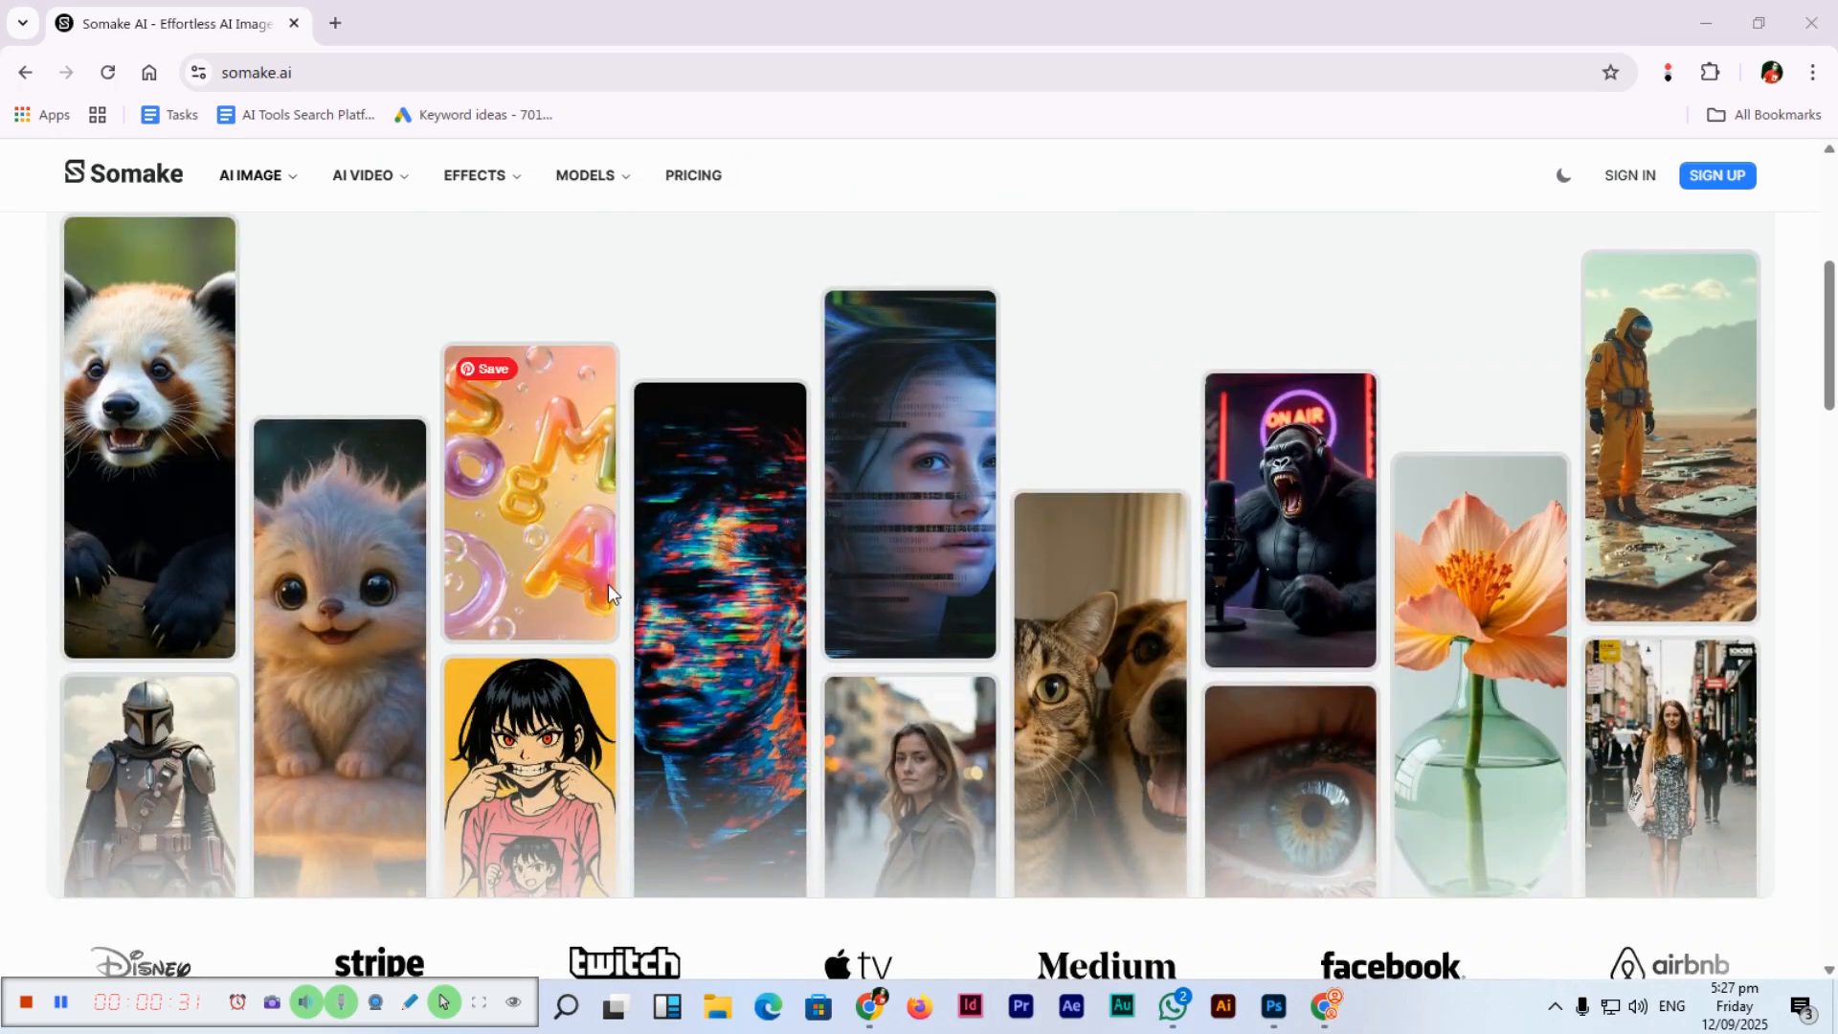
scroll(607, 477, down, 2)
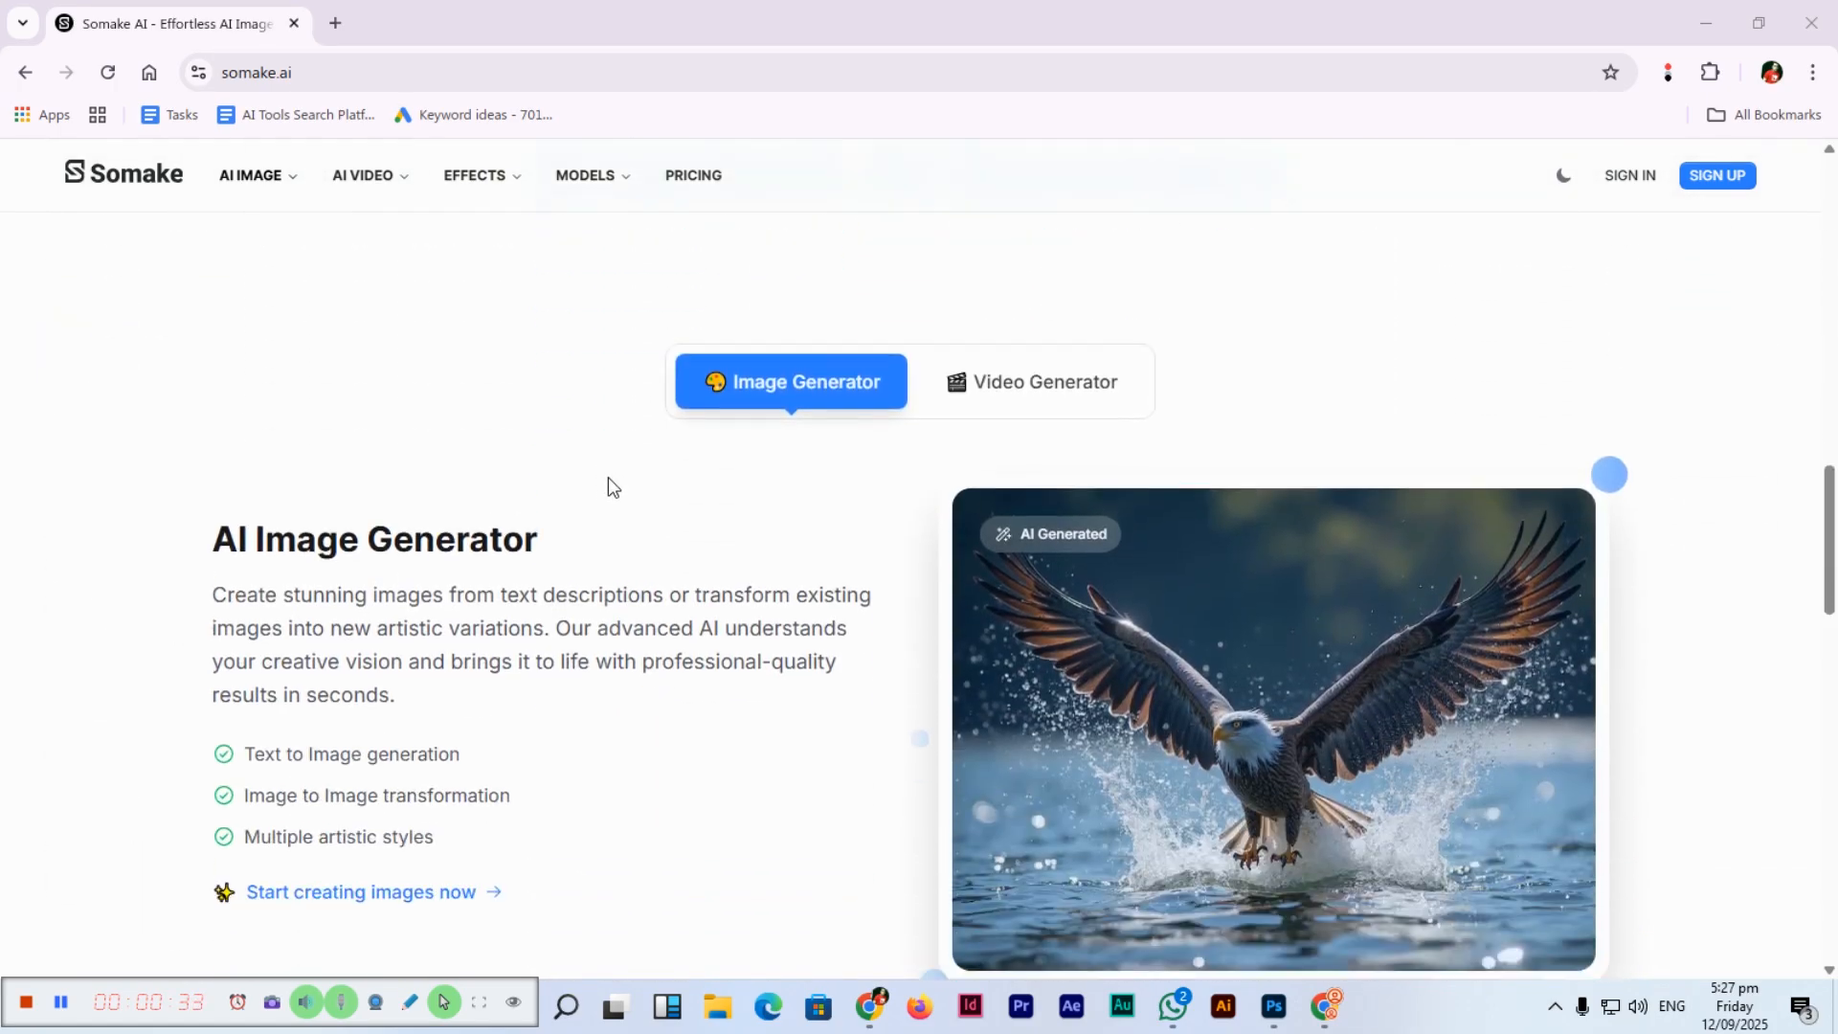
scroll(607, 476, up, 7)
scroll(609, 477, up, 8)
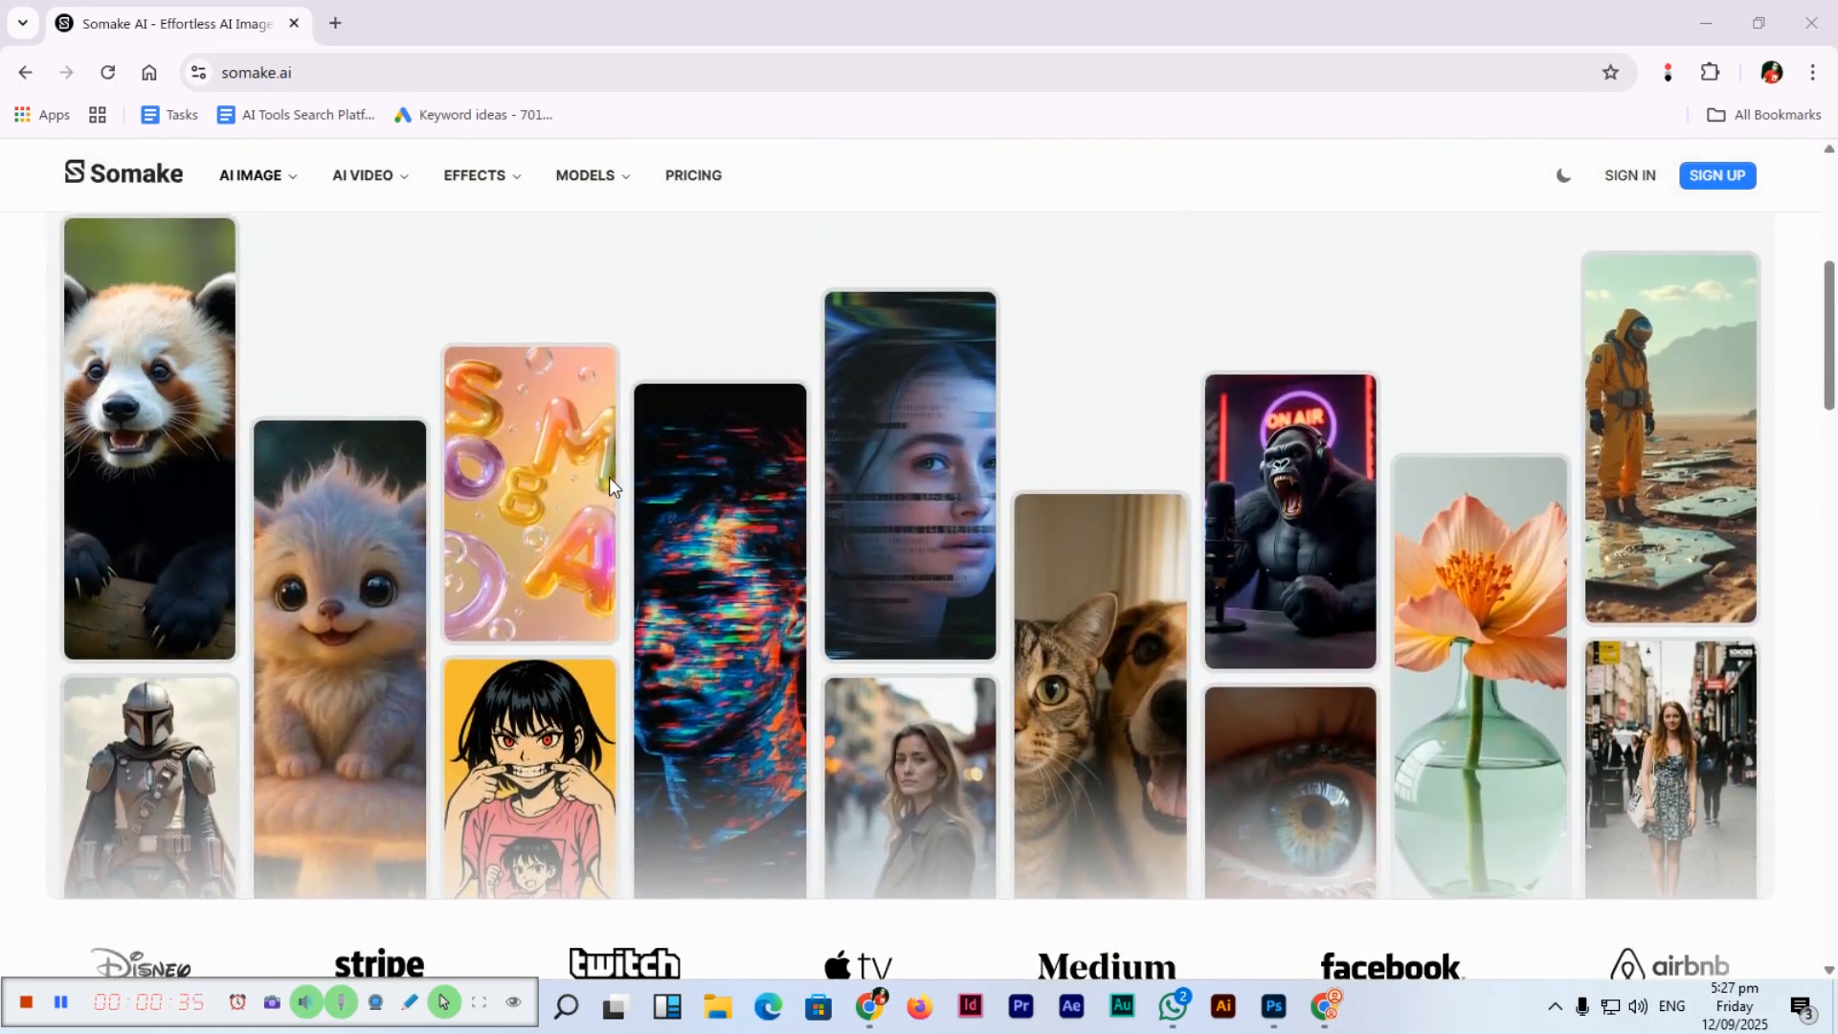
click(933, 656)
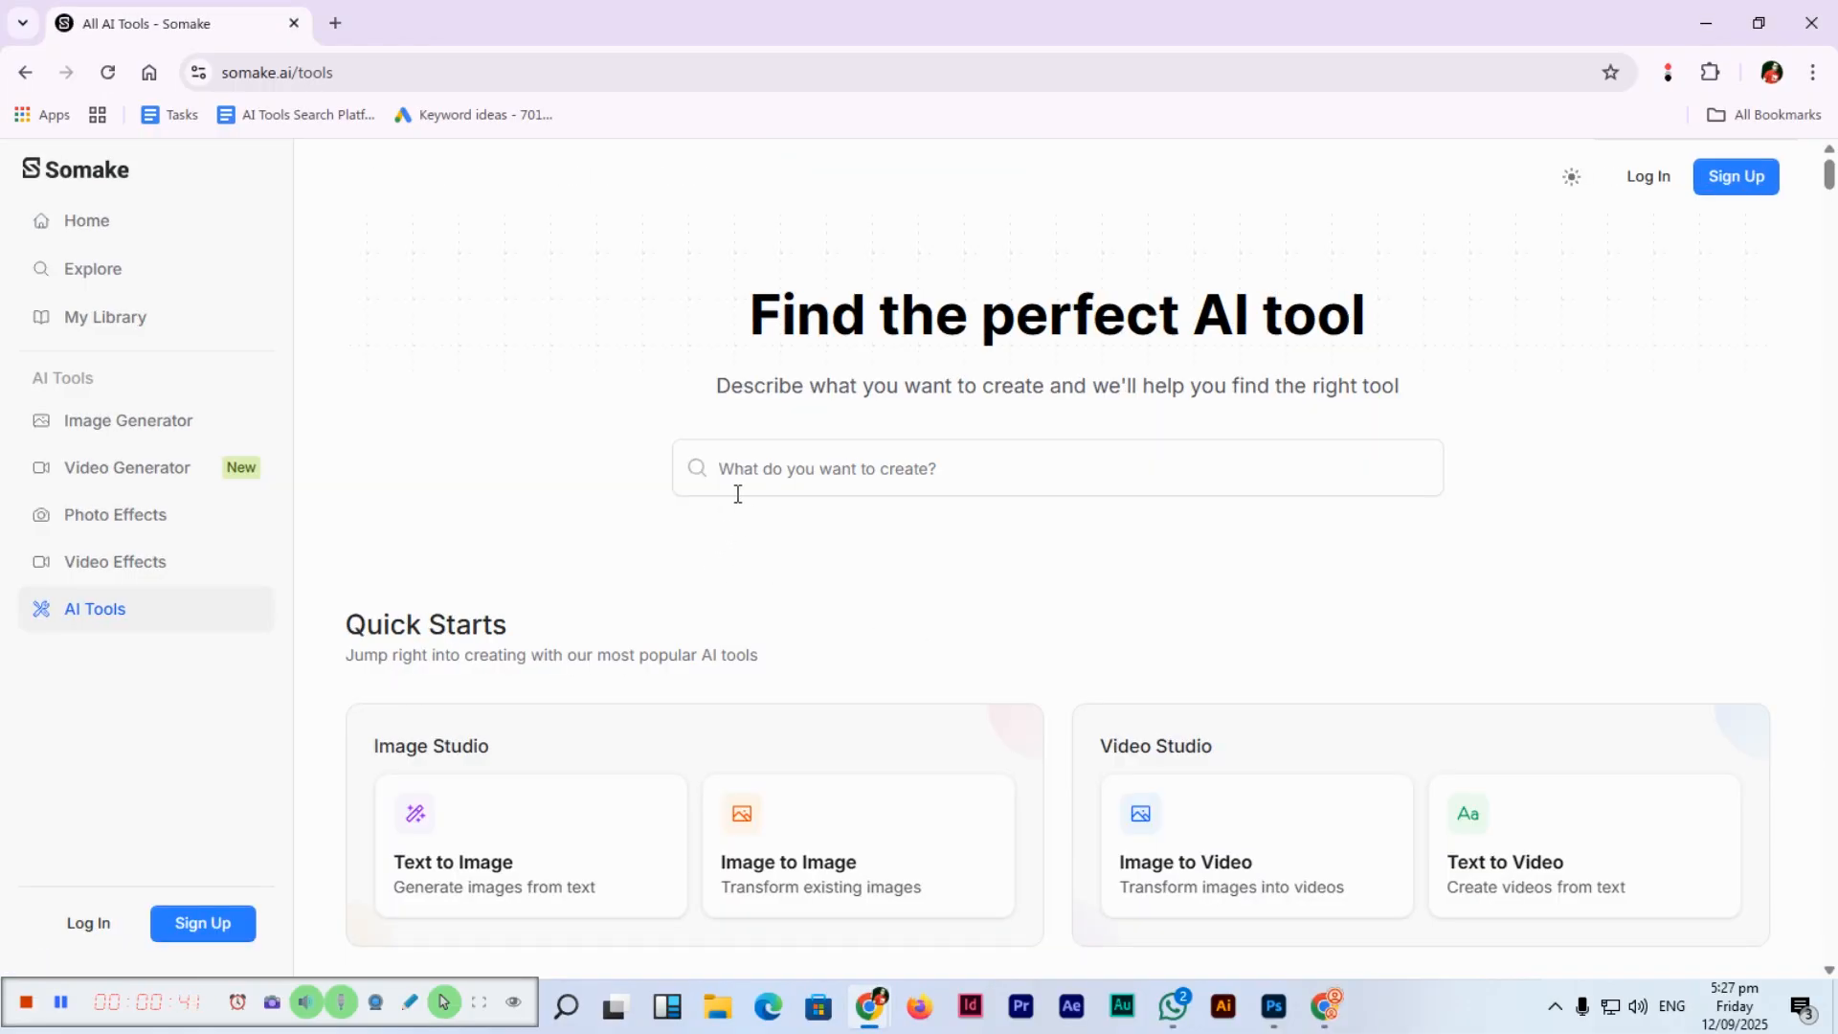
Enter the northern lights snowy forest description in the tool search, then clear it.
click(842, 463)
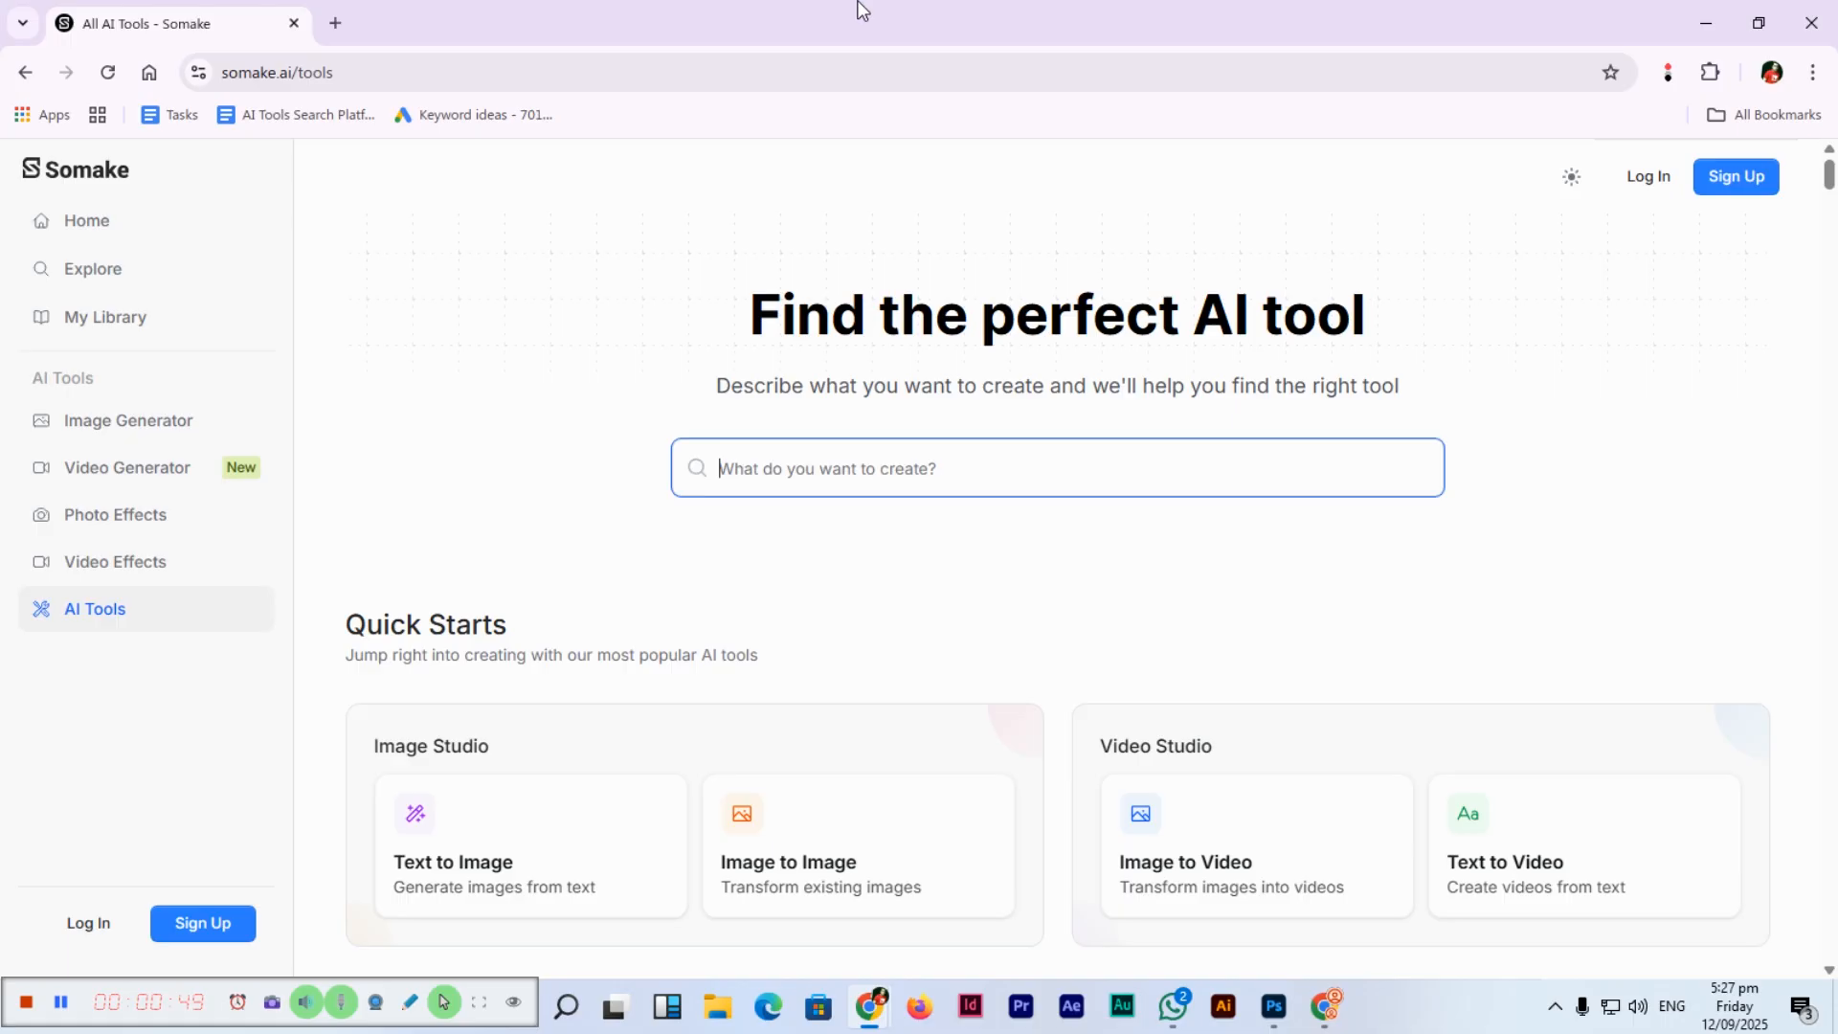
text(North)
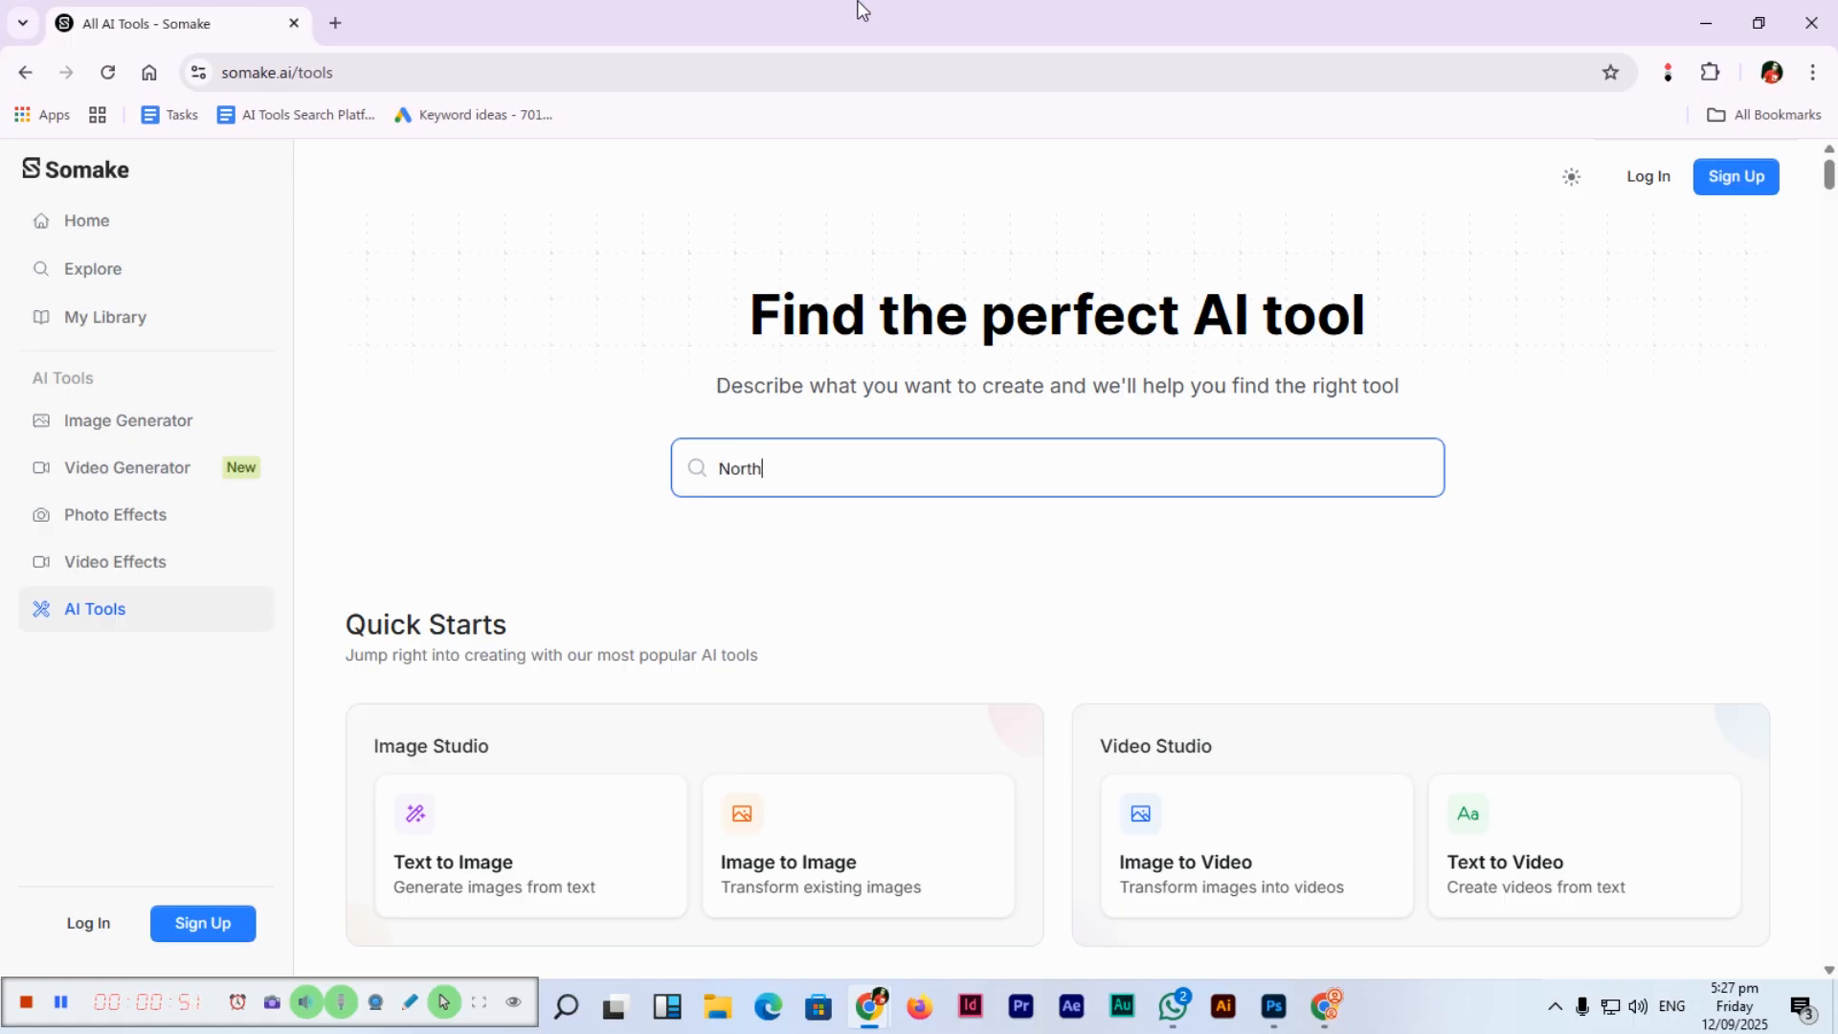
text(ern lights glowing abgove)
key(BackSpace)
key(BackSpace)
key(BackSpace)
key(BackSpace)
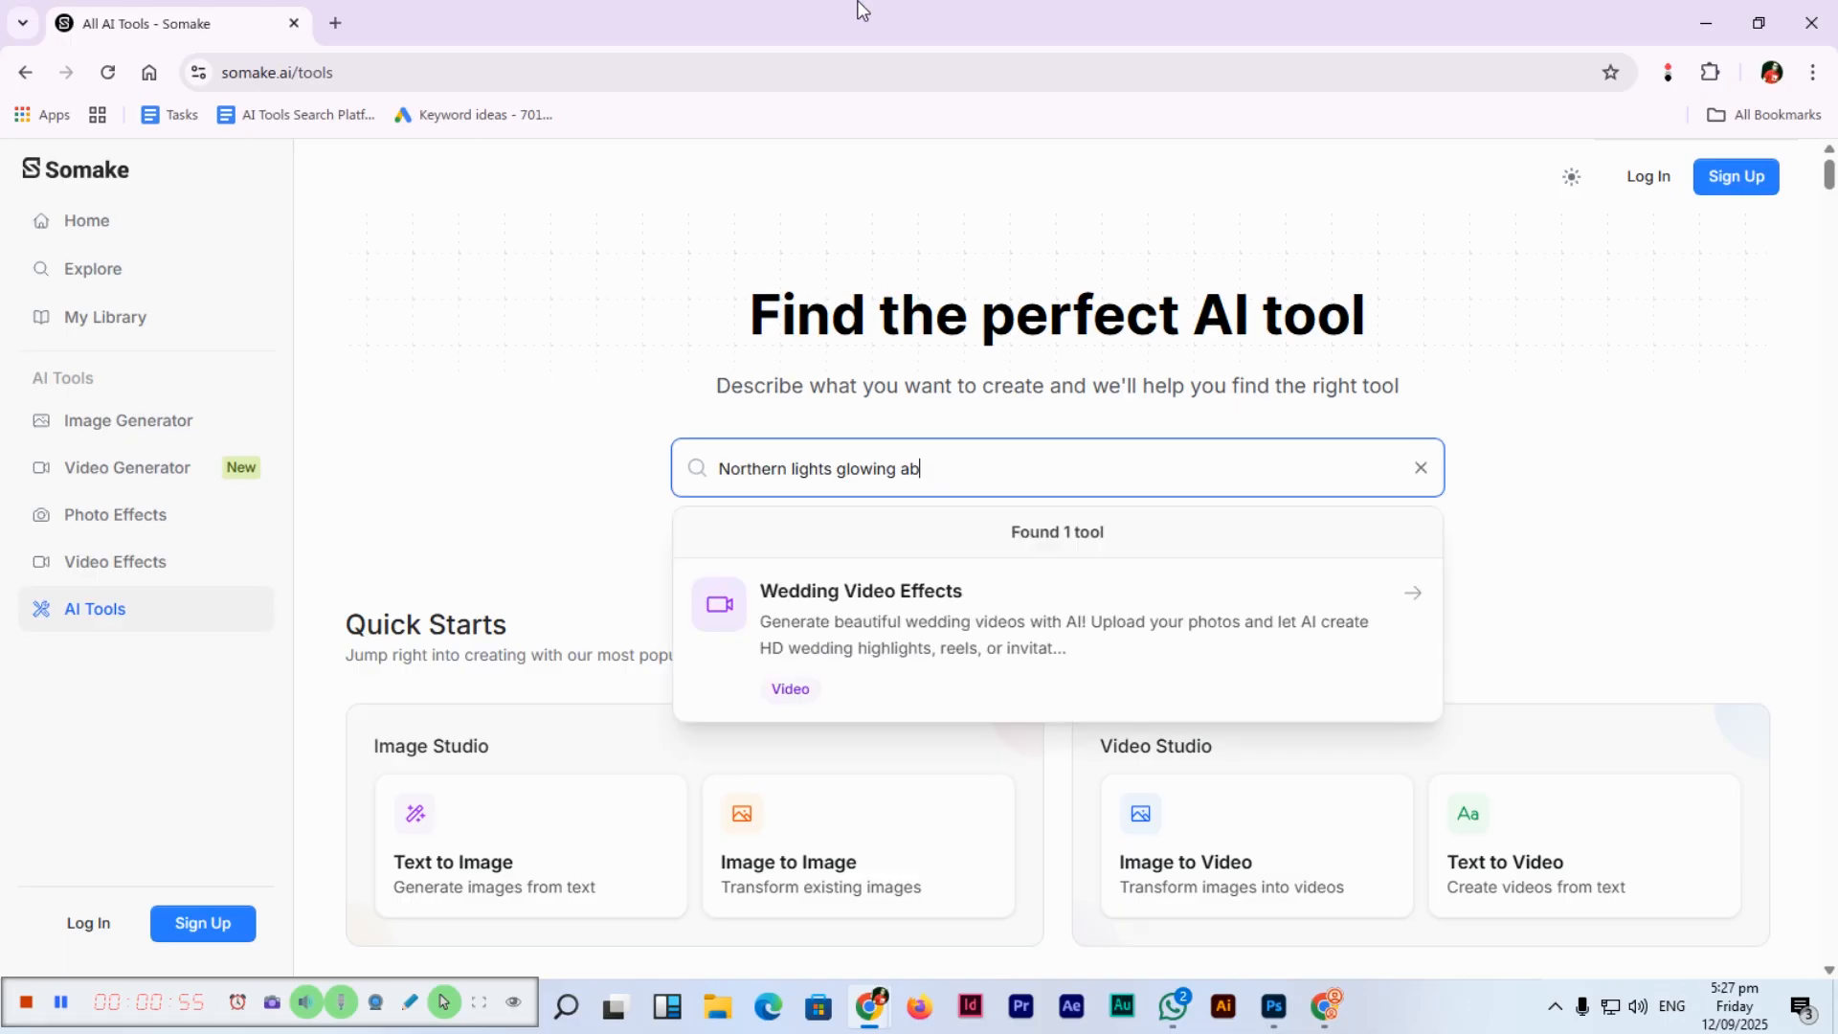
text(ove a snowy )
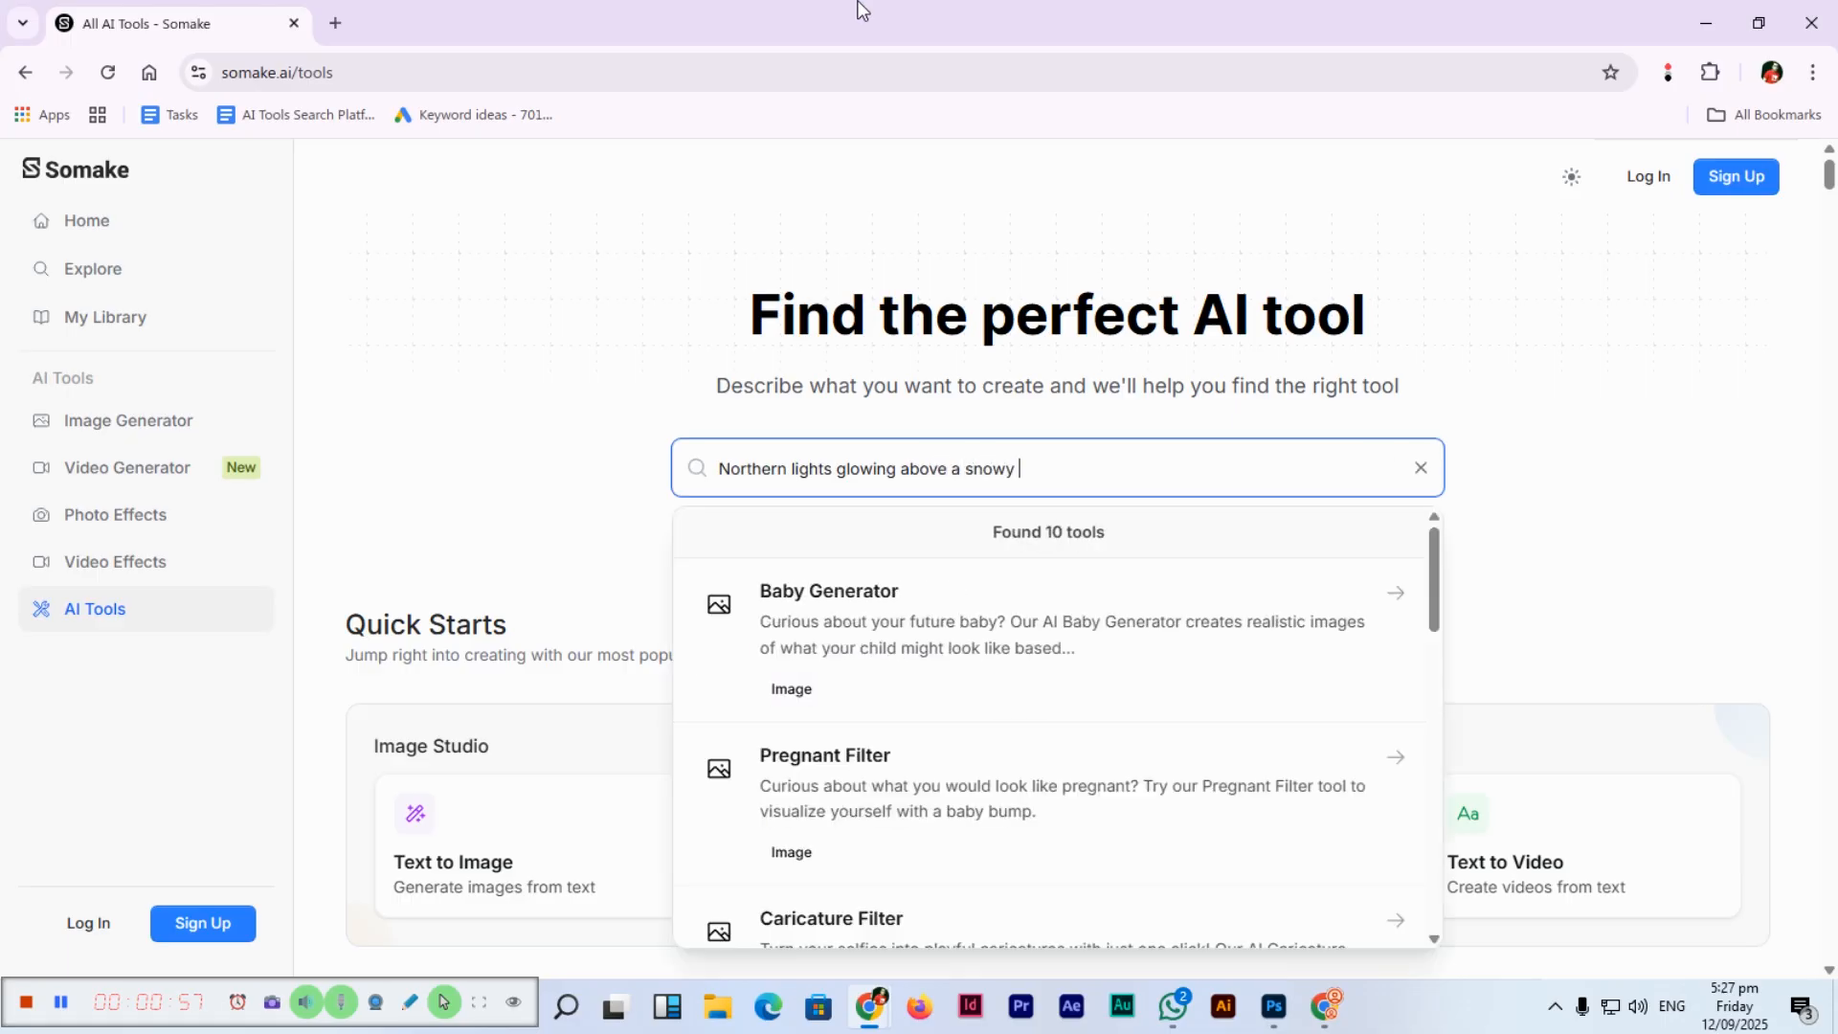
text(forest, dreamy magical at)
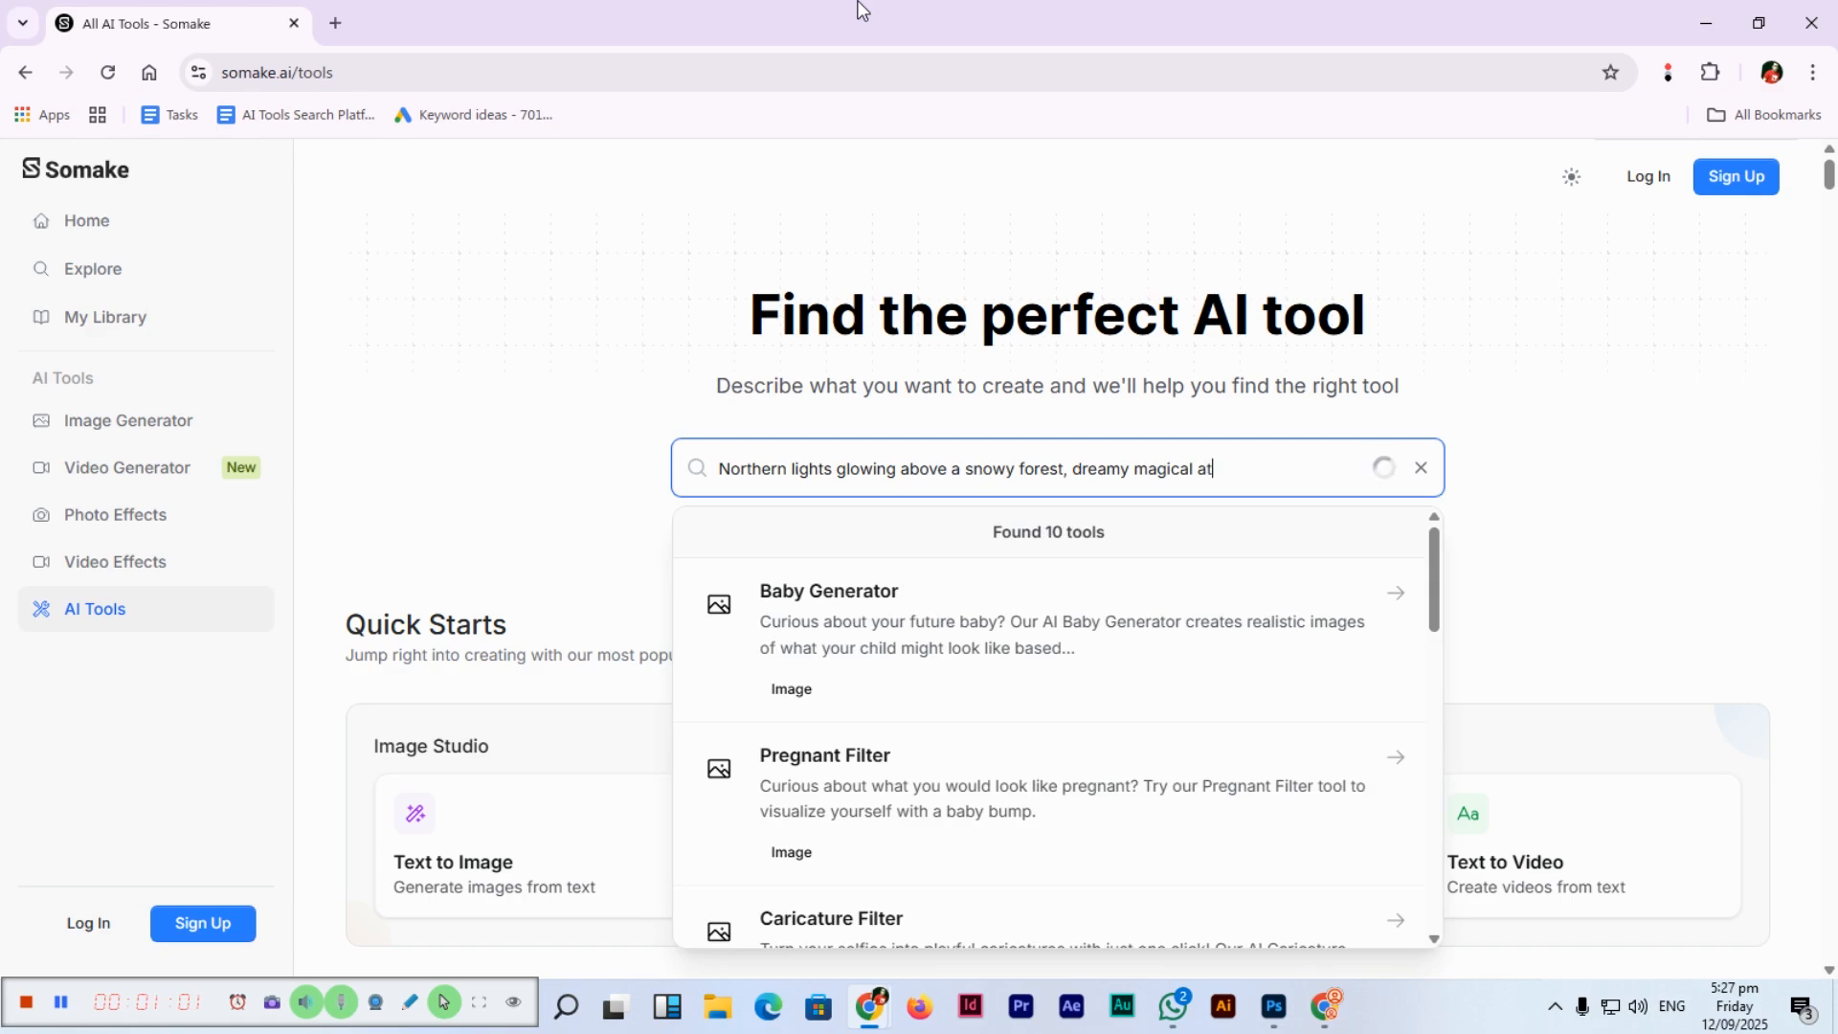
text(mosphere)
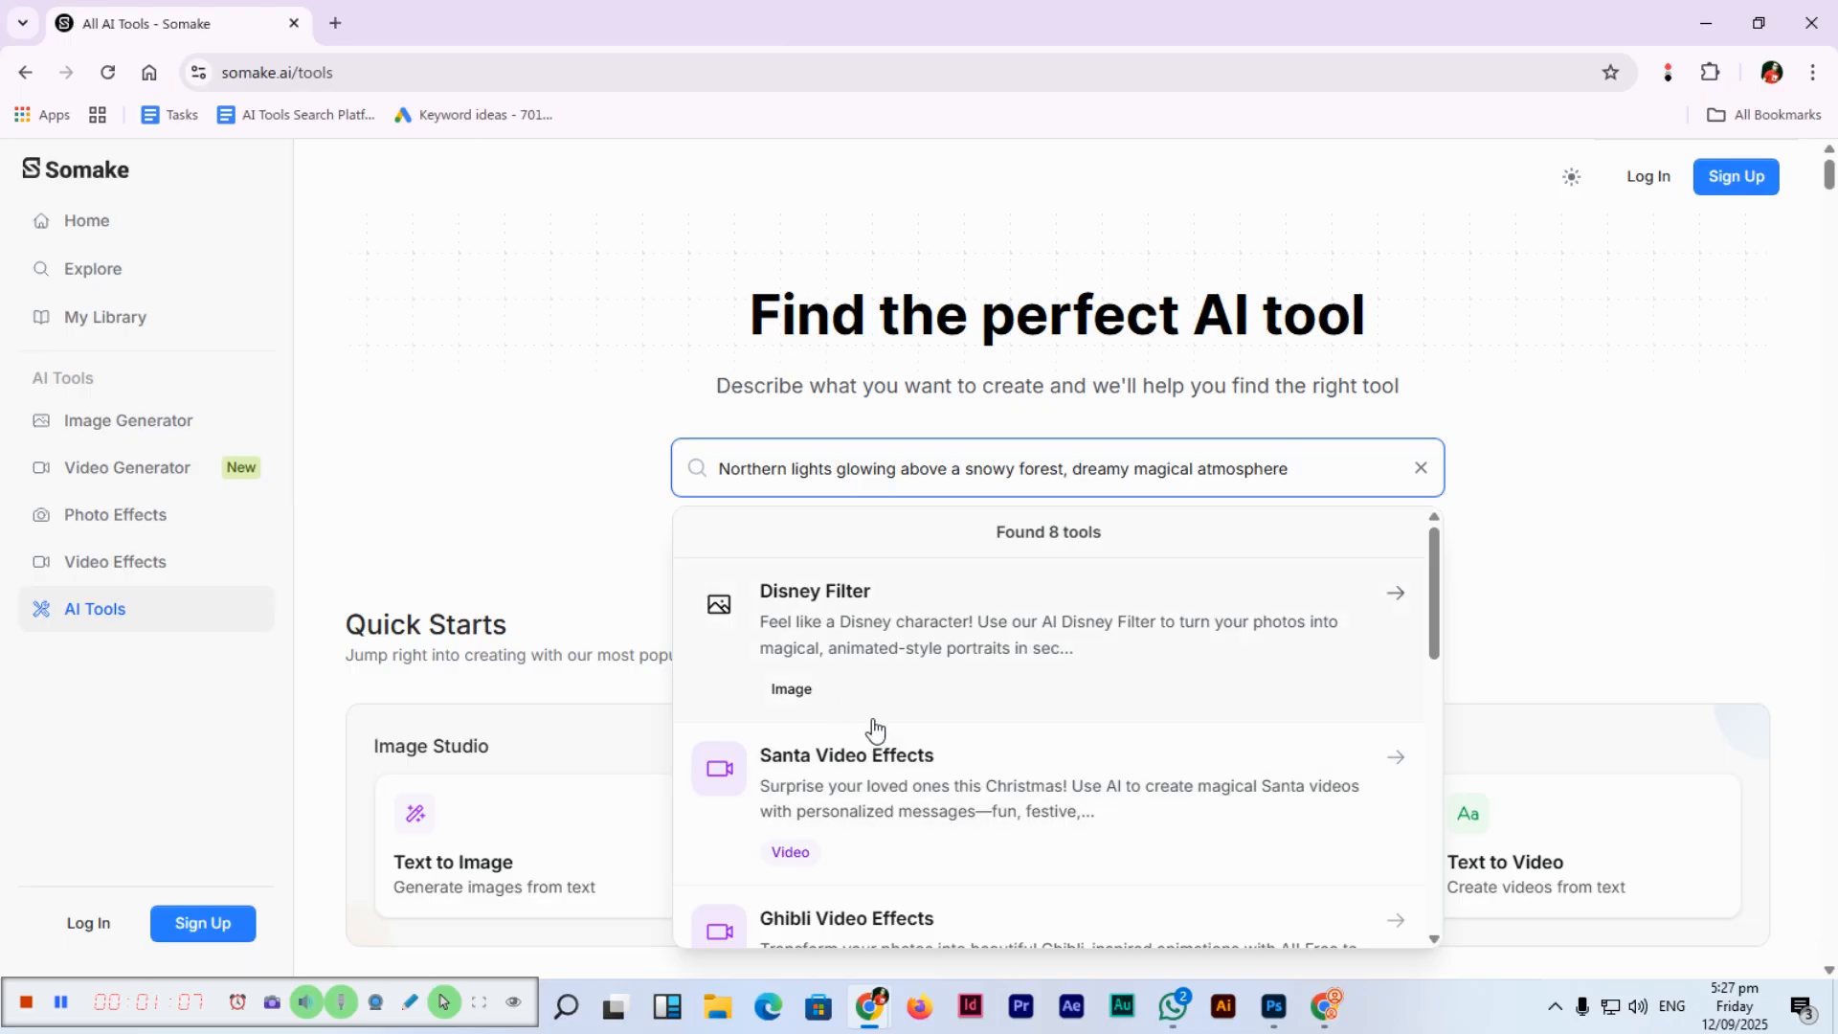
key(ctrl+a)
key(ctrl+c)
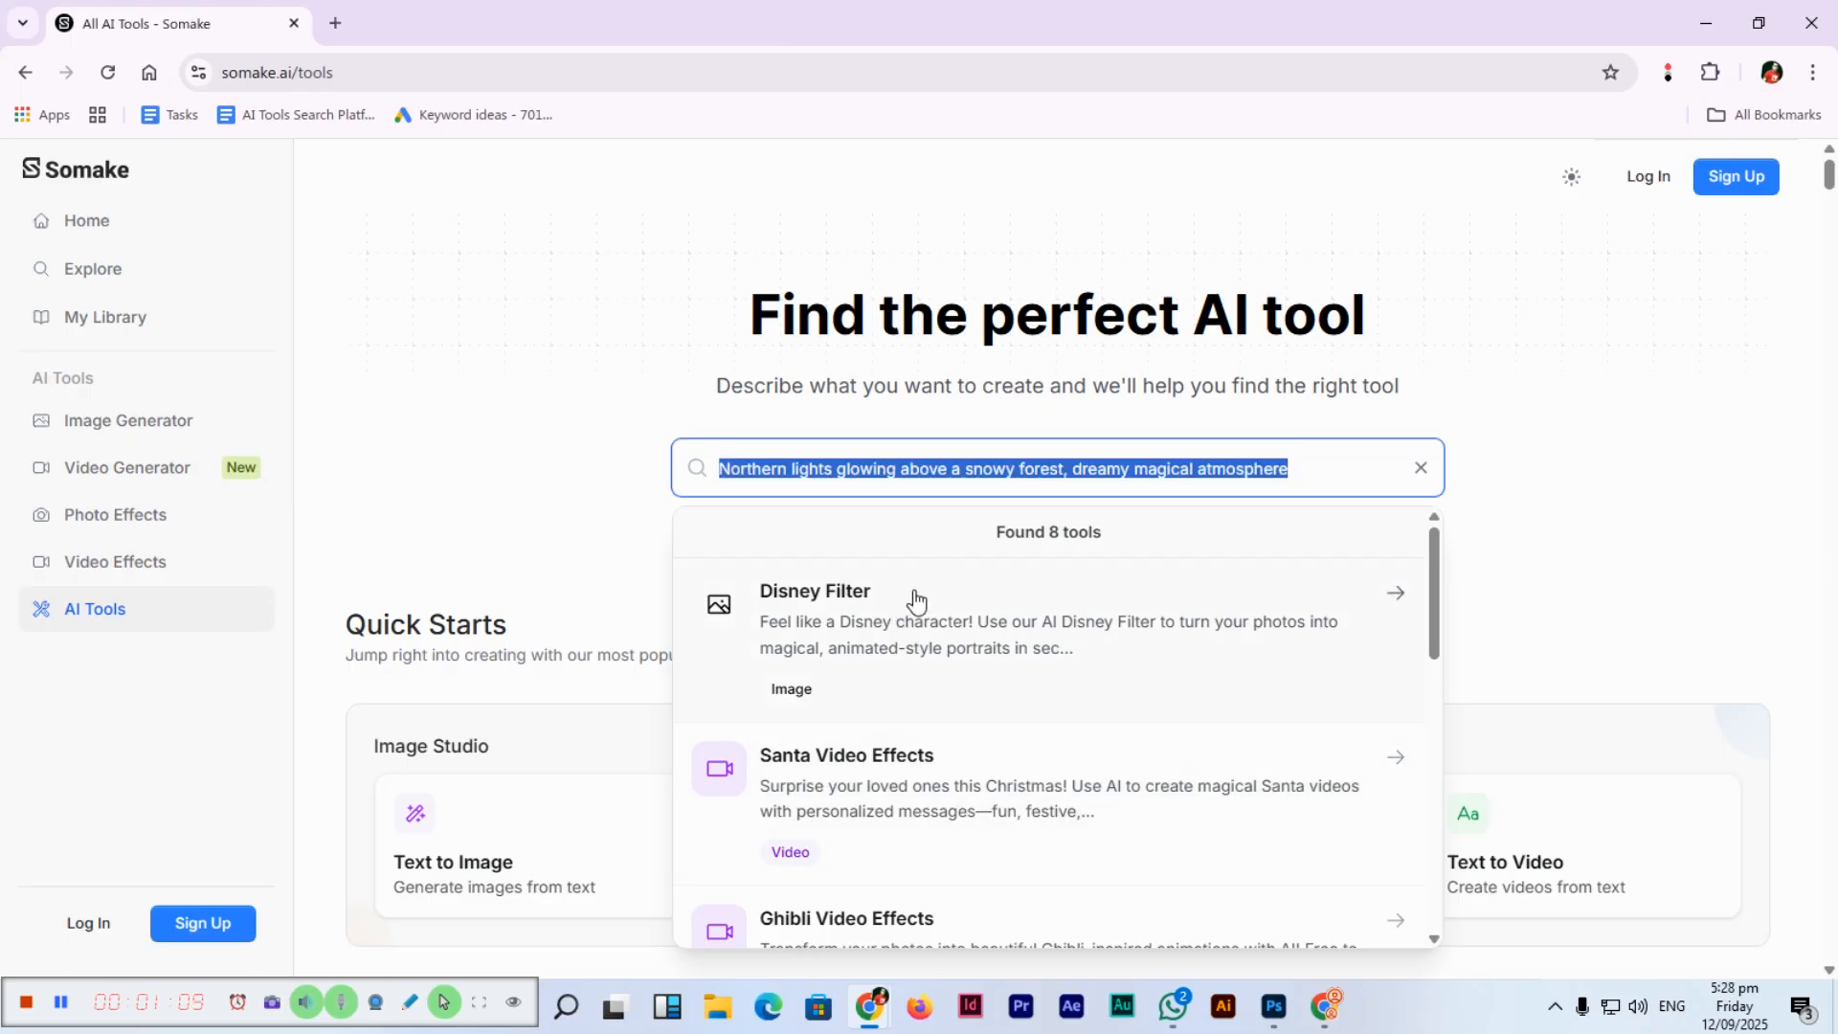
key(BackSpace)
In Image Generator, paste 'Northern lights glowing above a snowy forest, dreamy magical atmosphere' and leave style None.
click(156, 434)
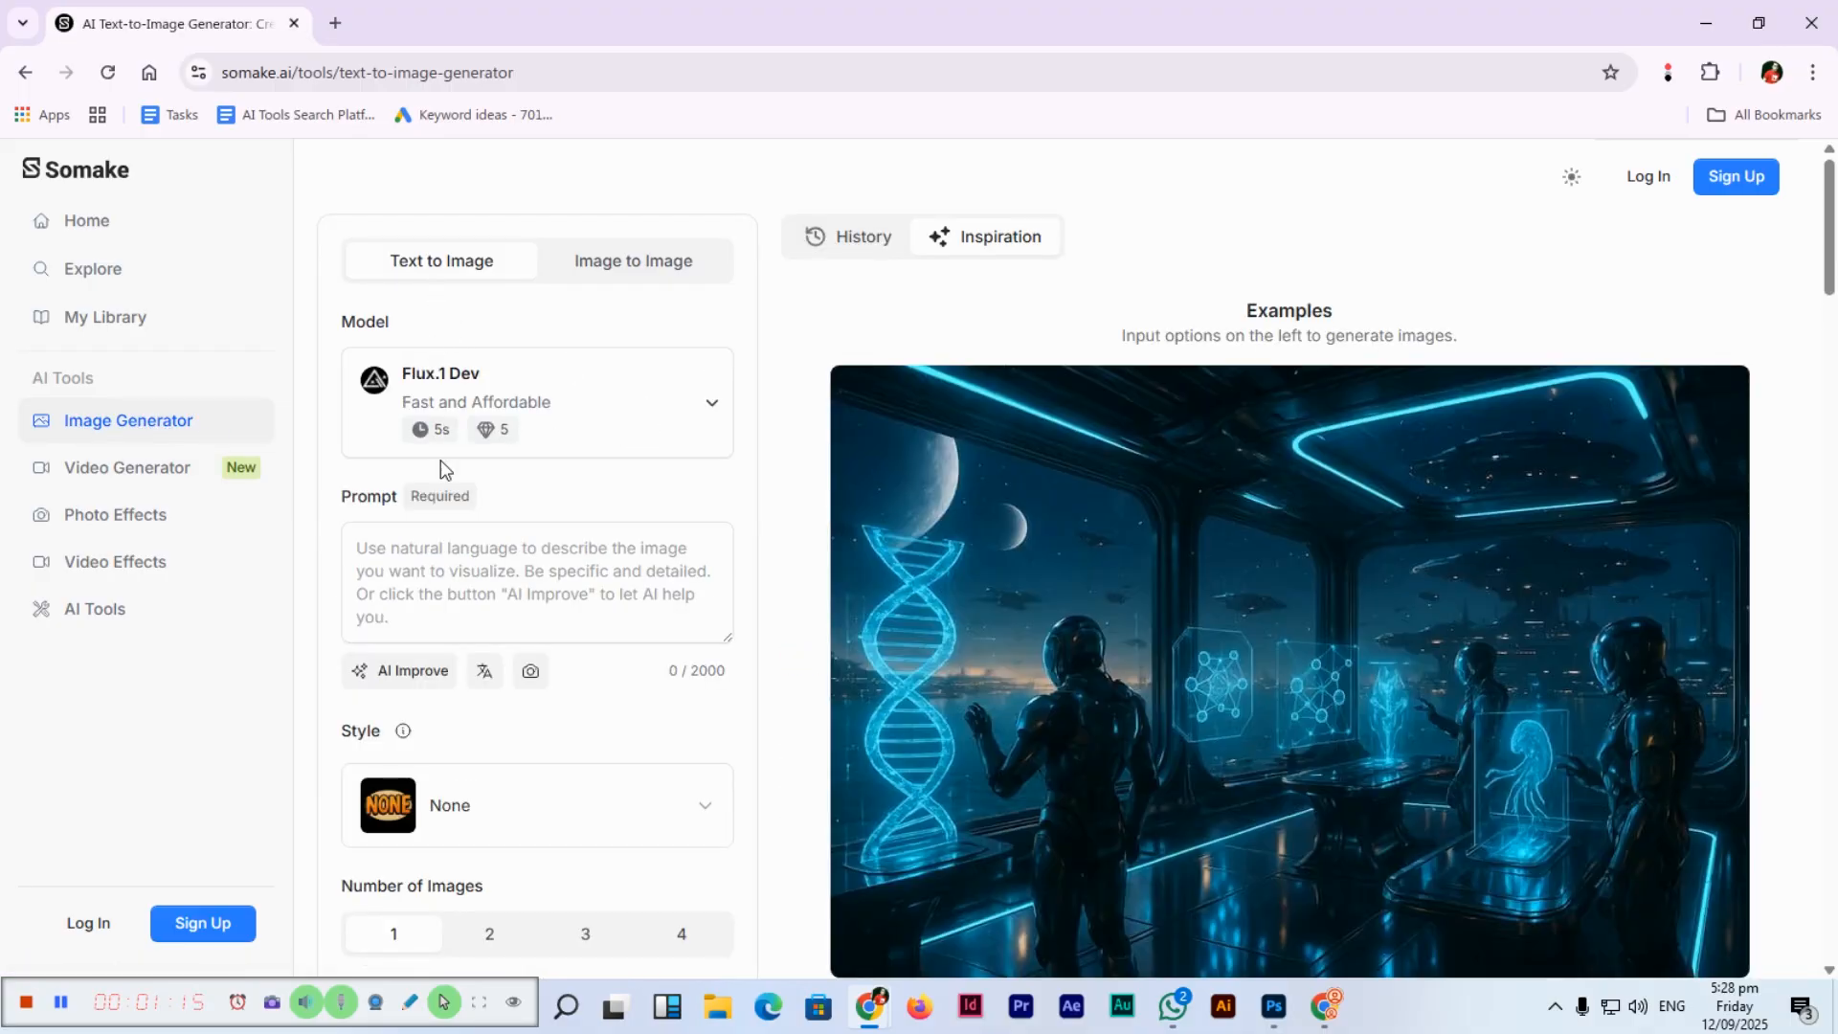
click(472, 565)
key(ctrl+v)
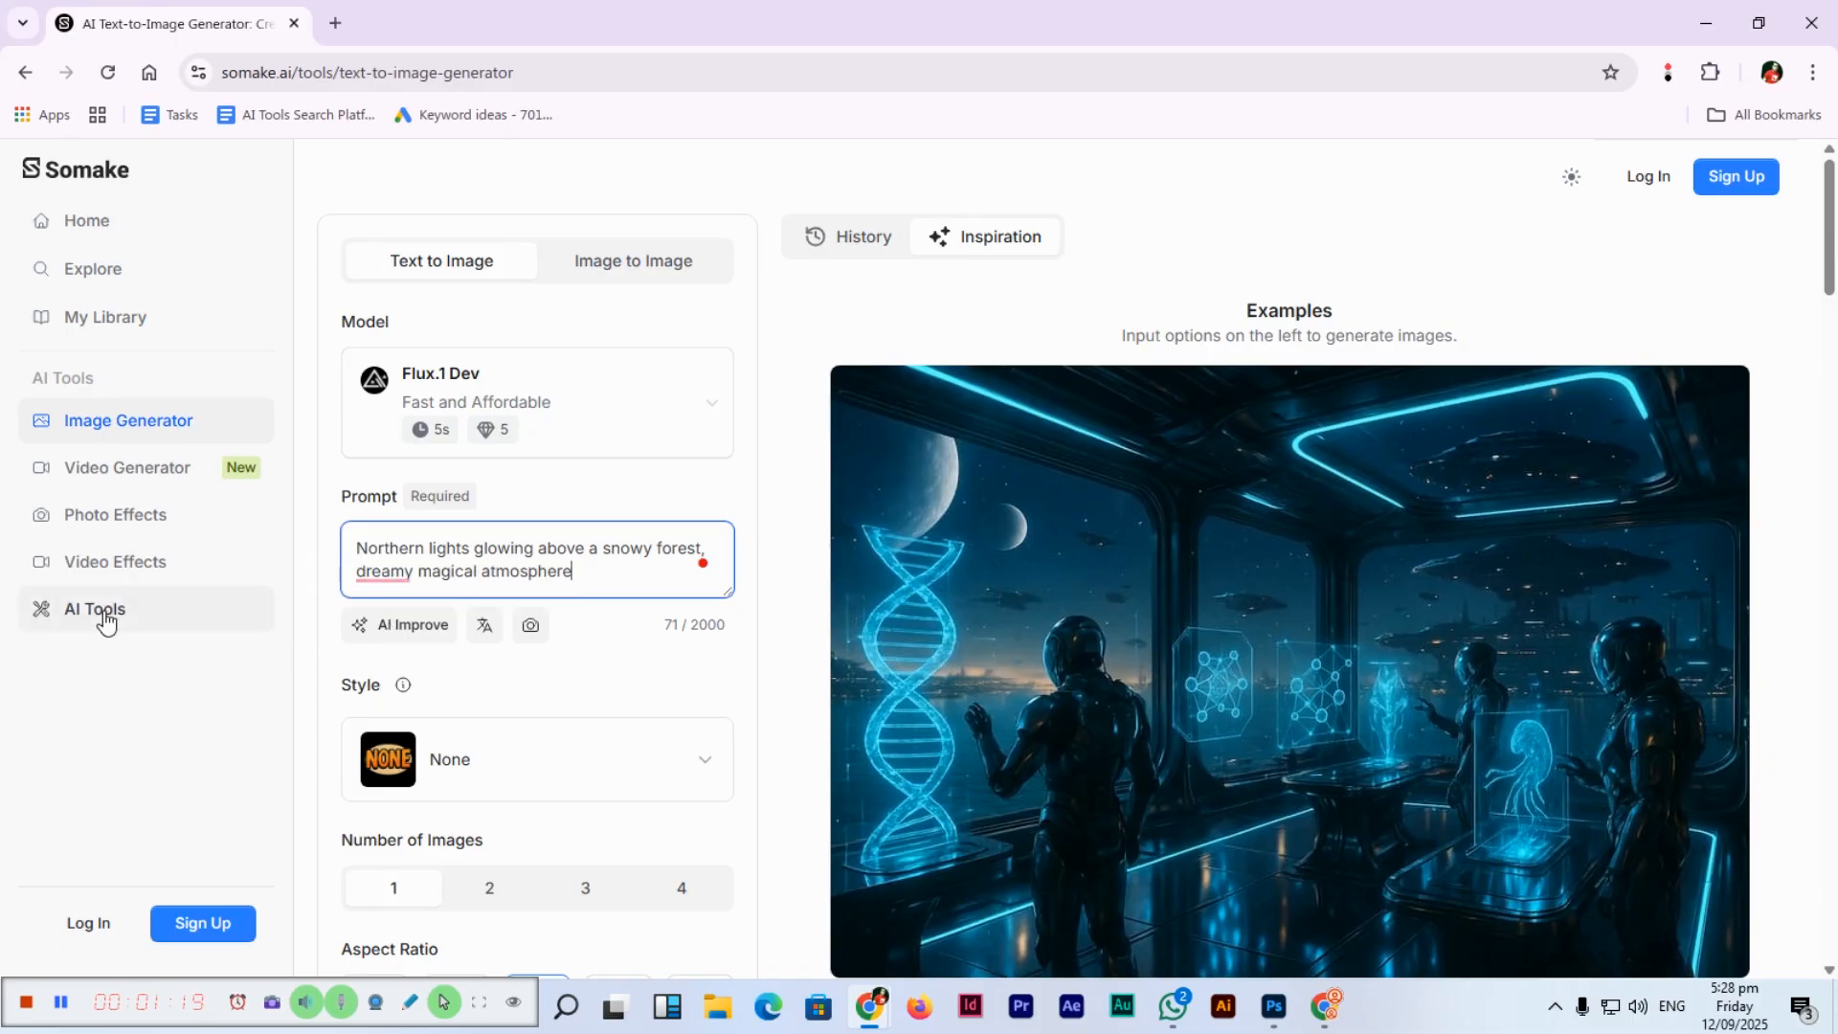
scroll(459, 612, down, 1)
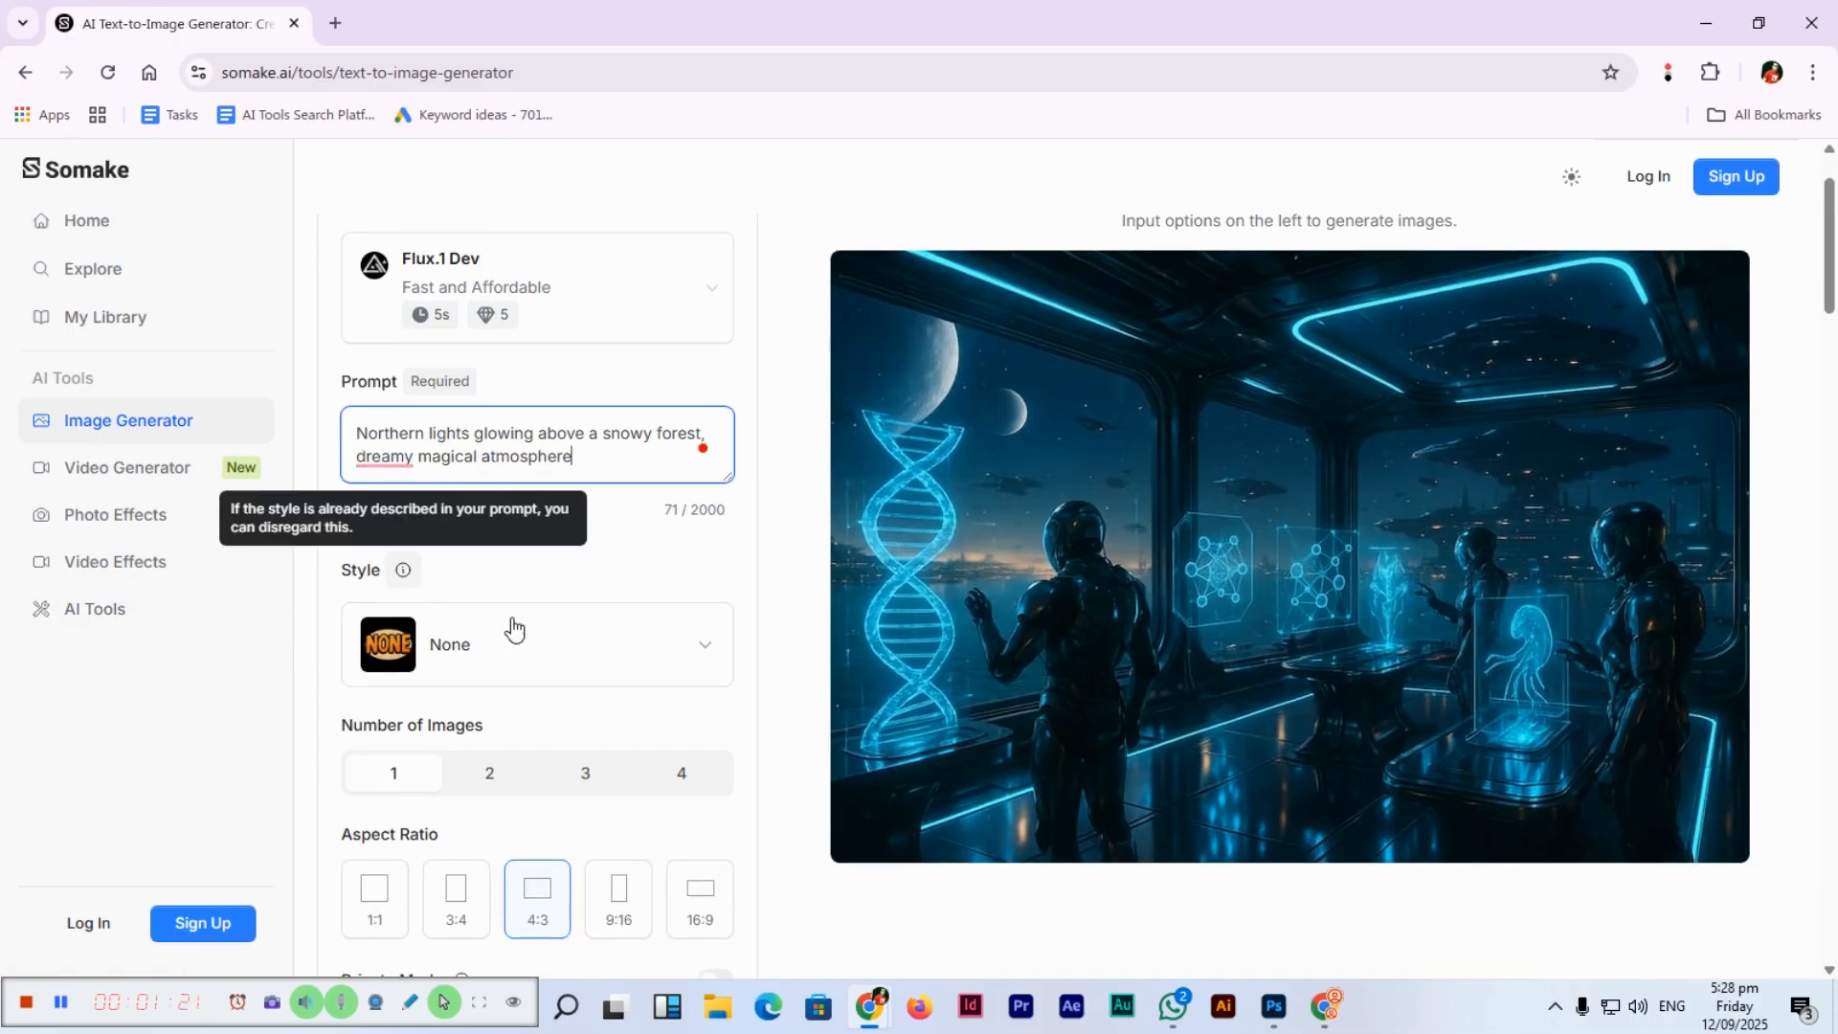
click(583, 640)
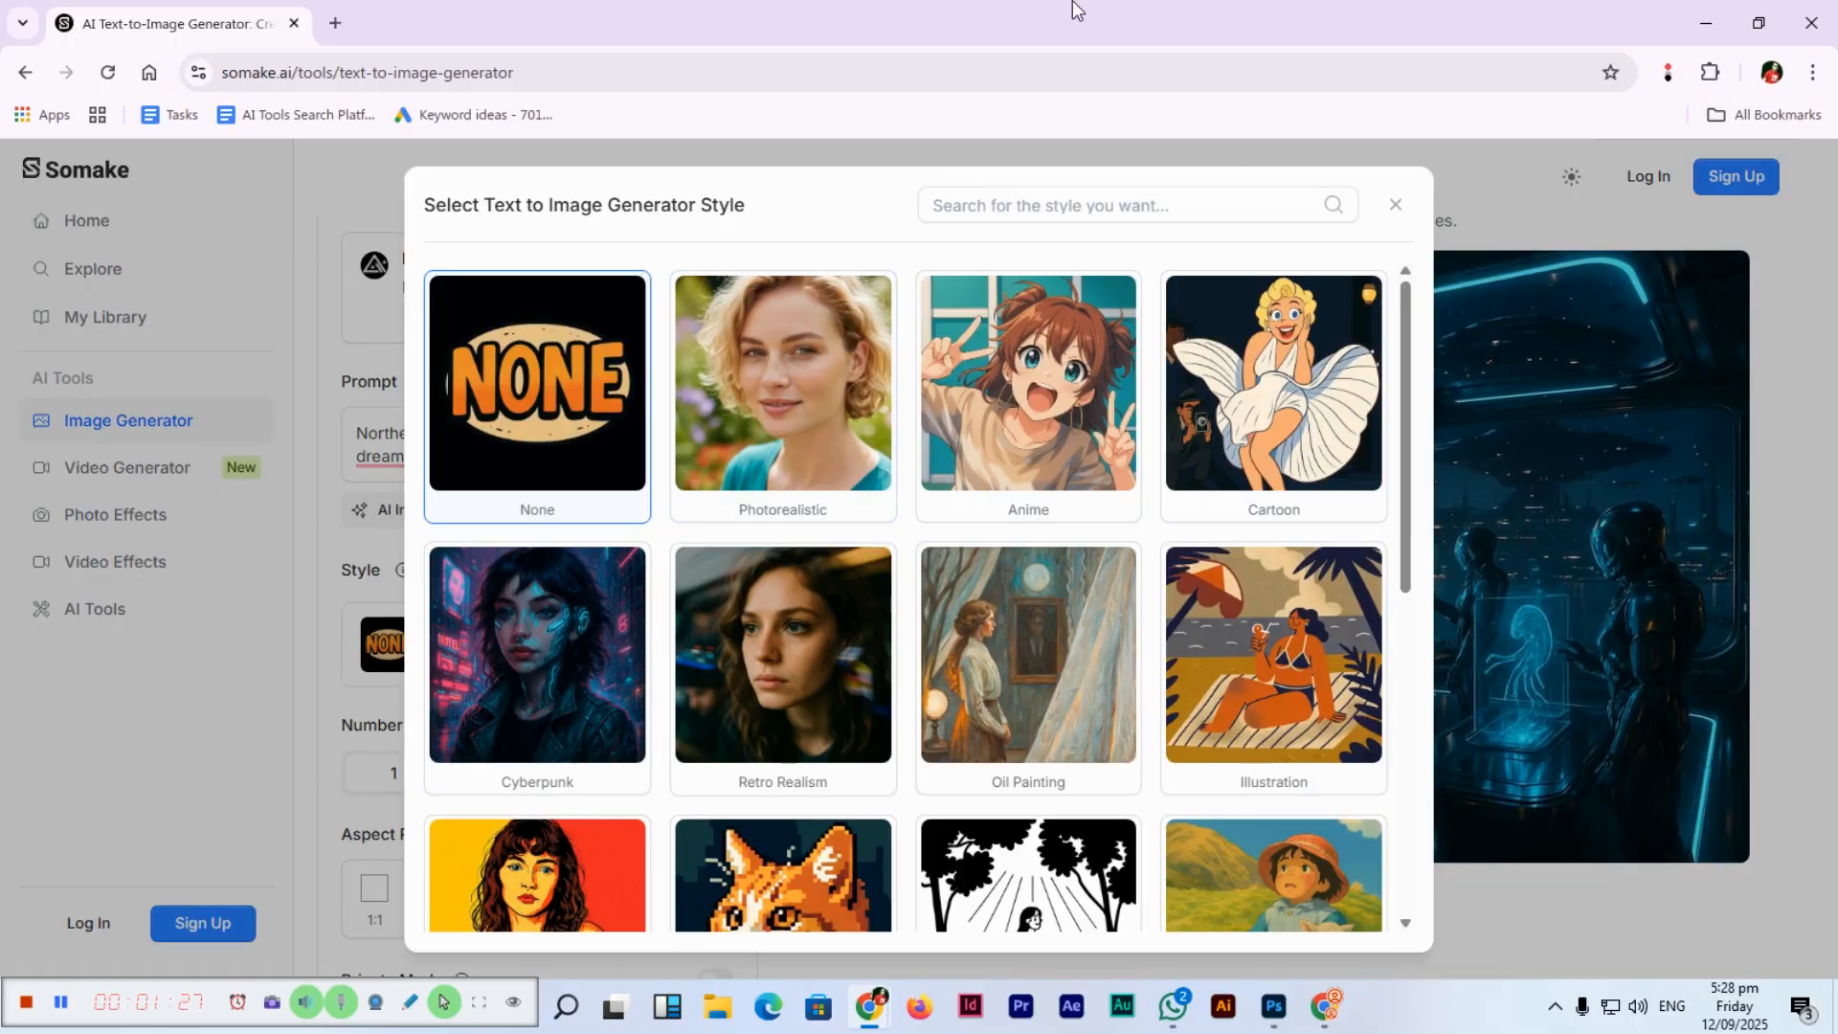
click(1395, 205)
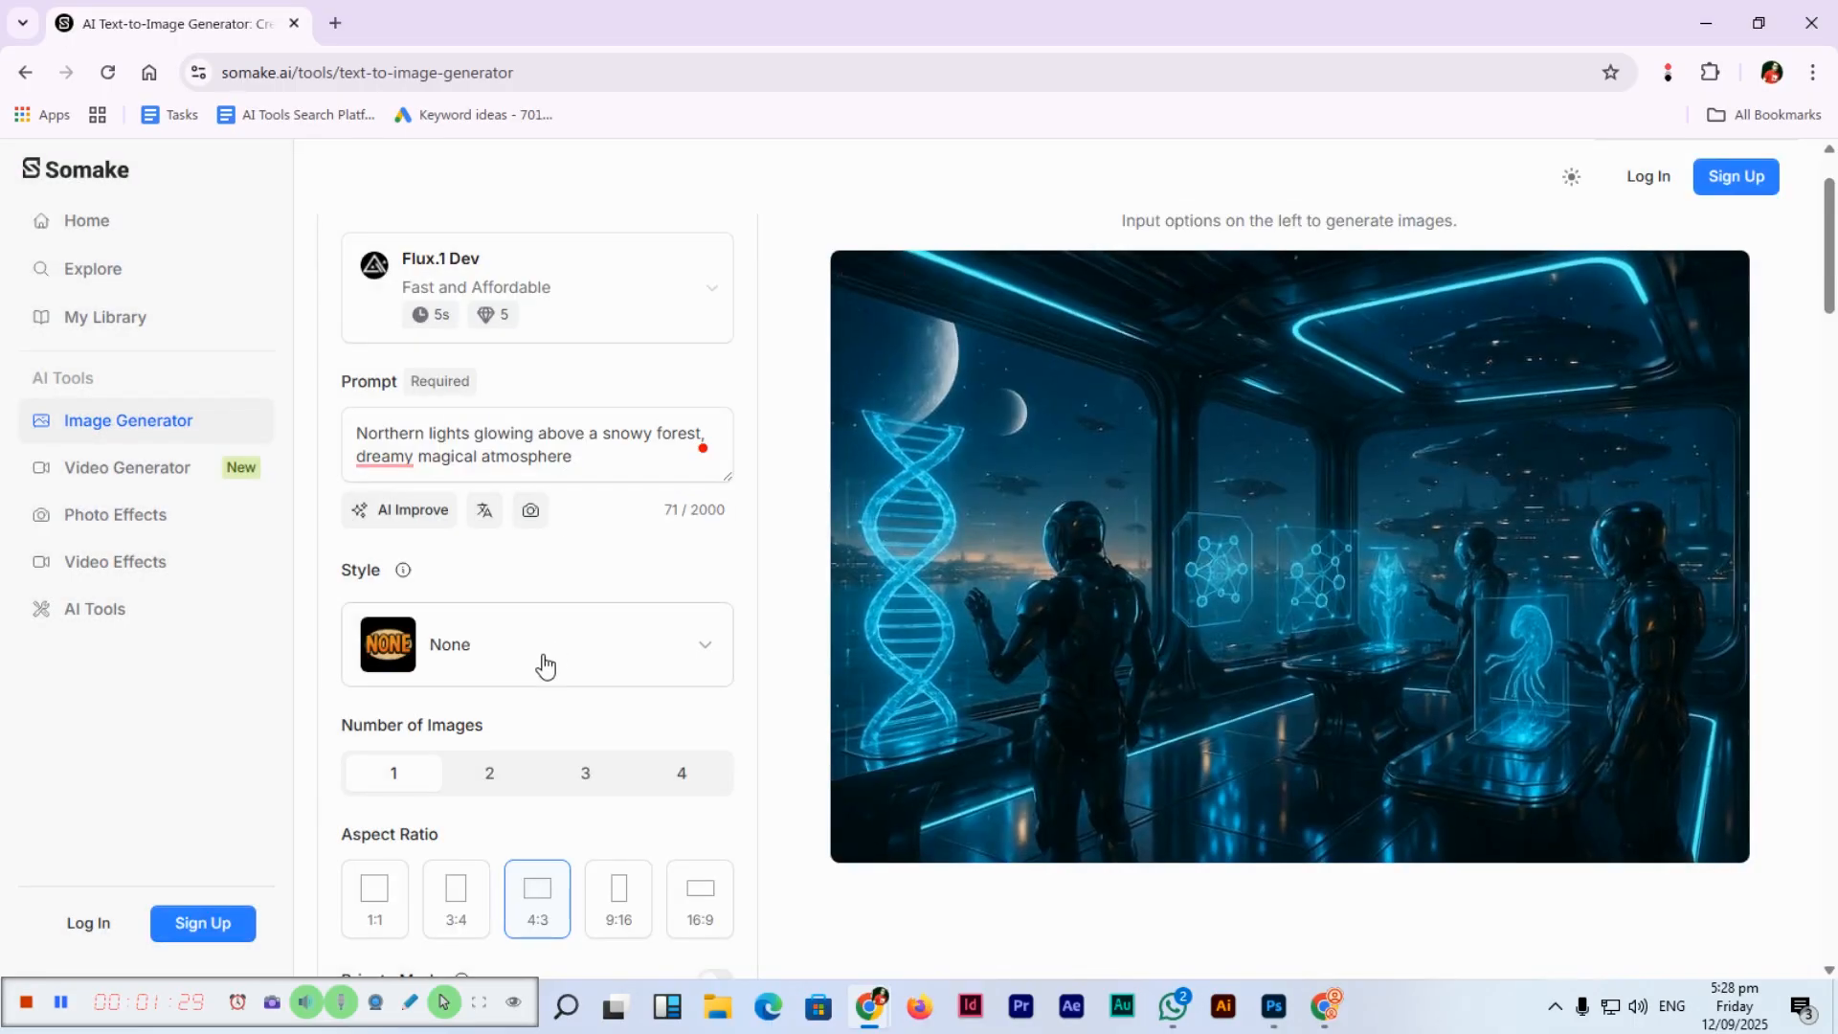
scroll(550, 670, down, 3)
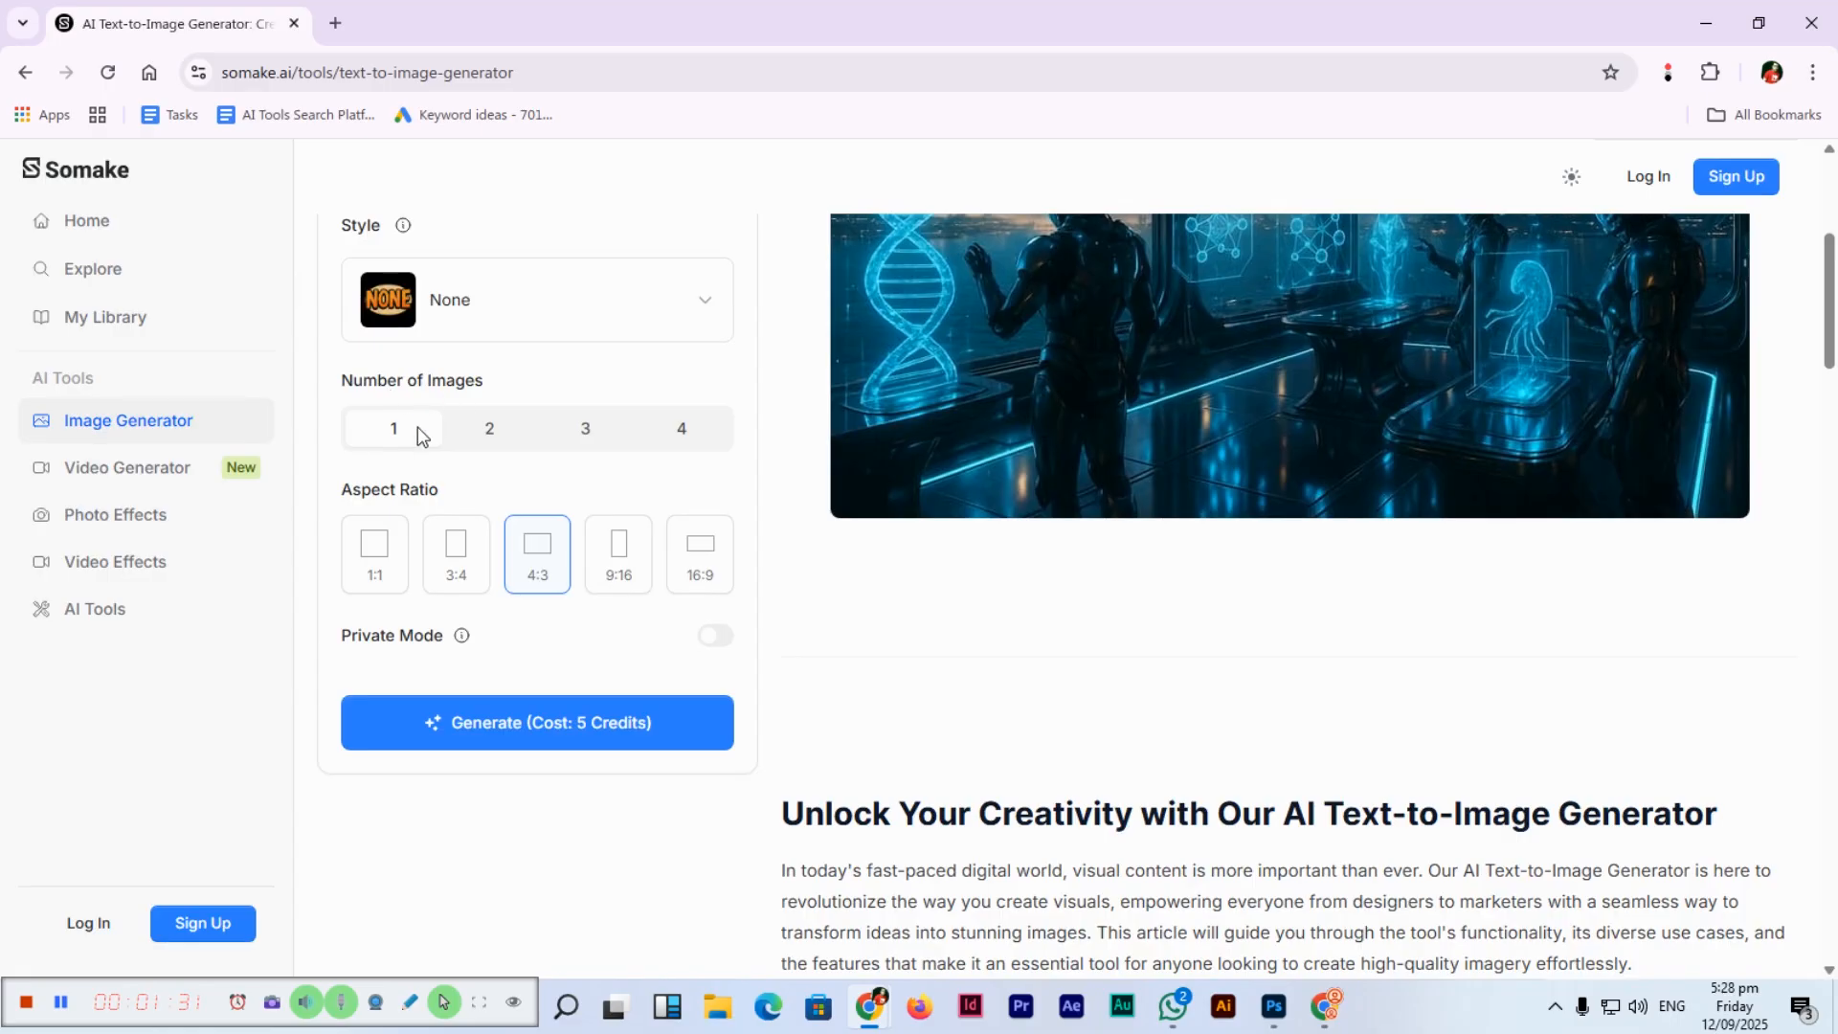
Start generating, which prompts sign-in, and choose to sign in with an email address.
click(502, 732)
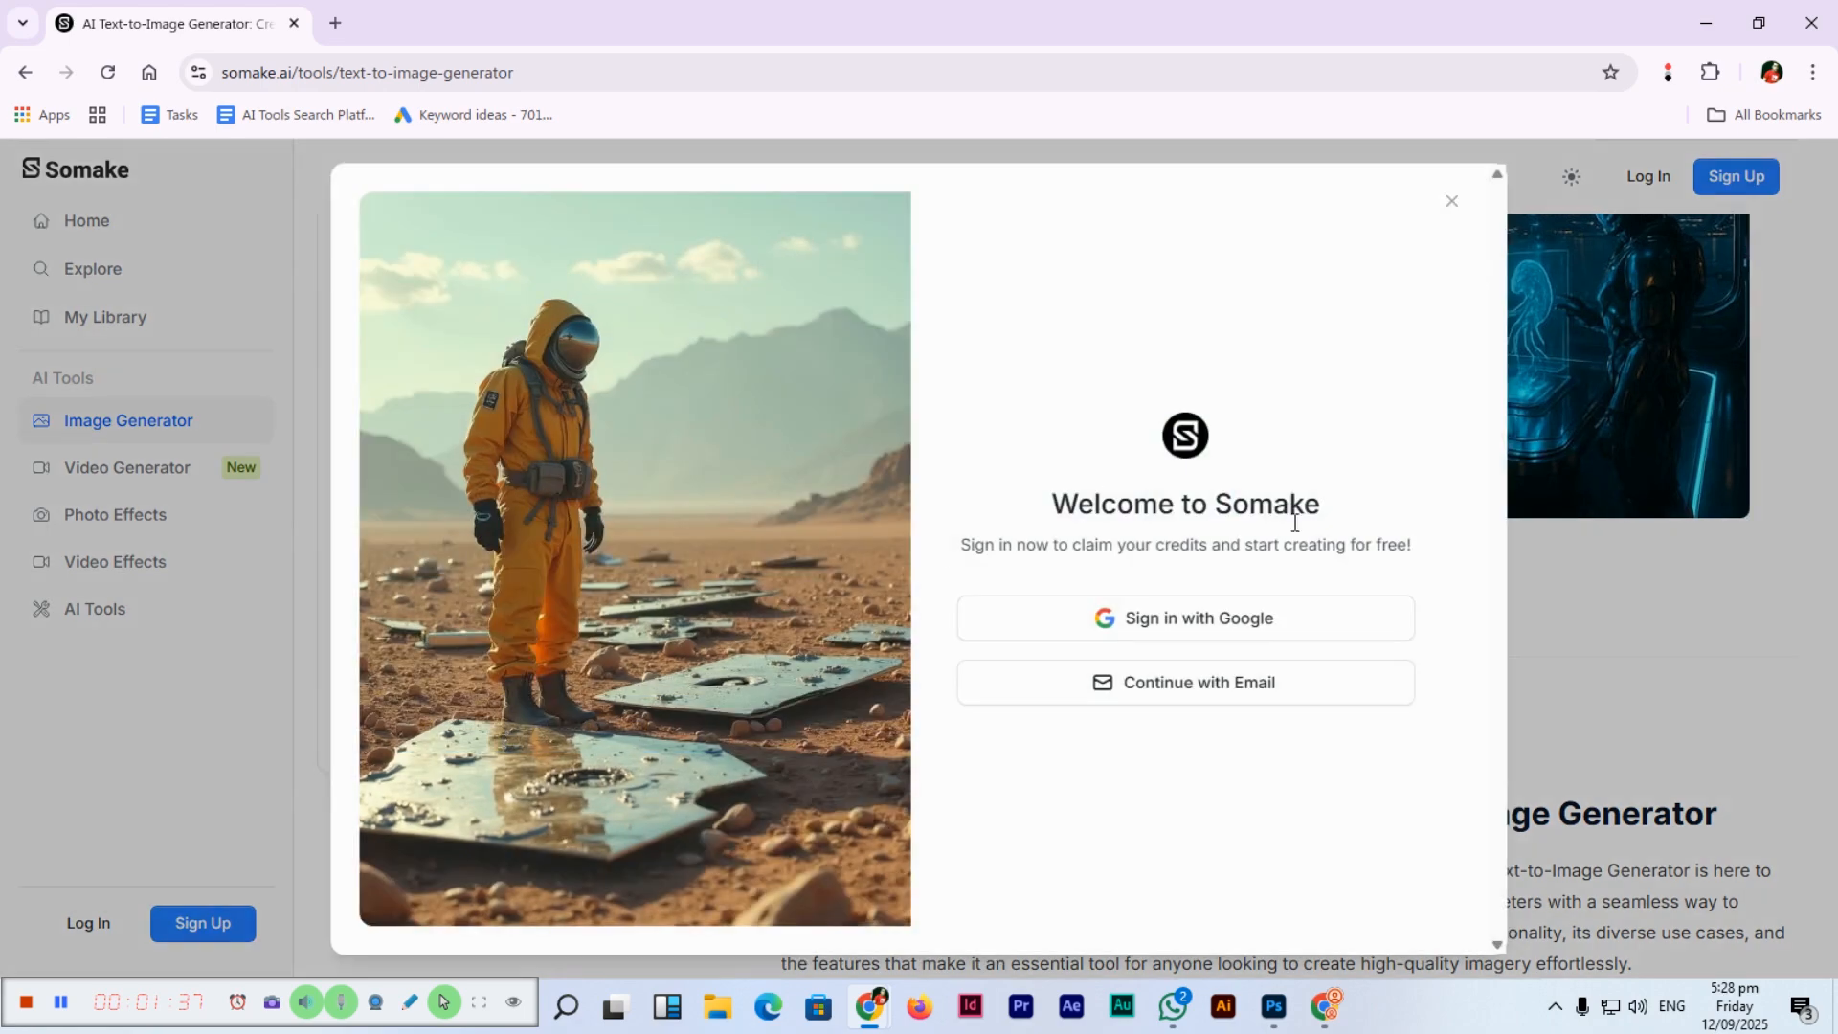
click(1198, 696)
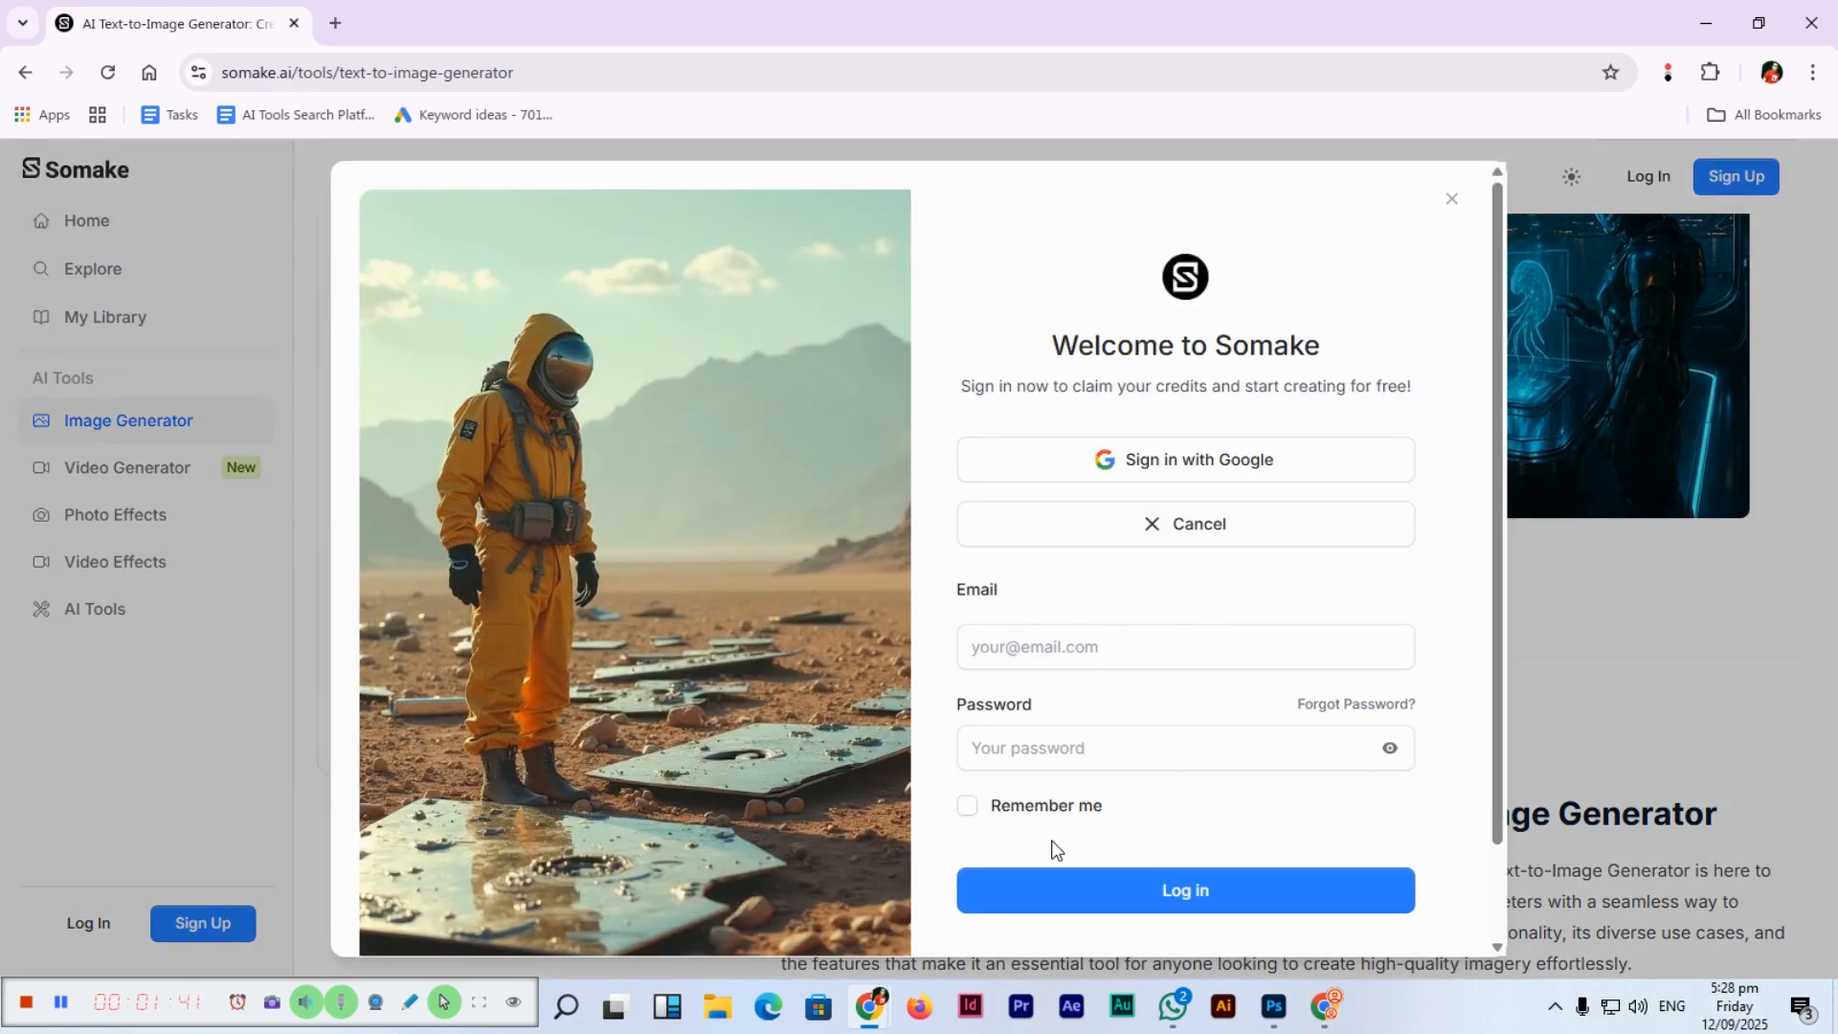
click(1086, 646)
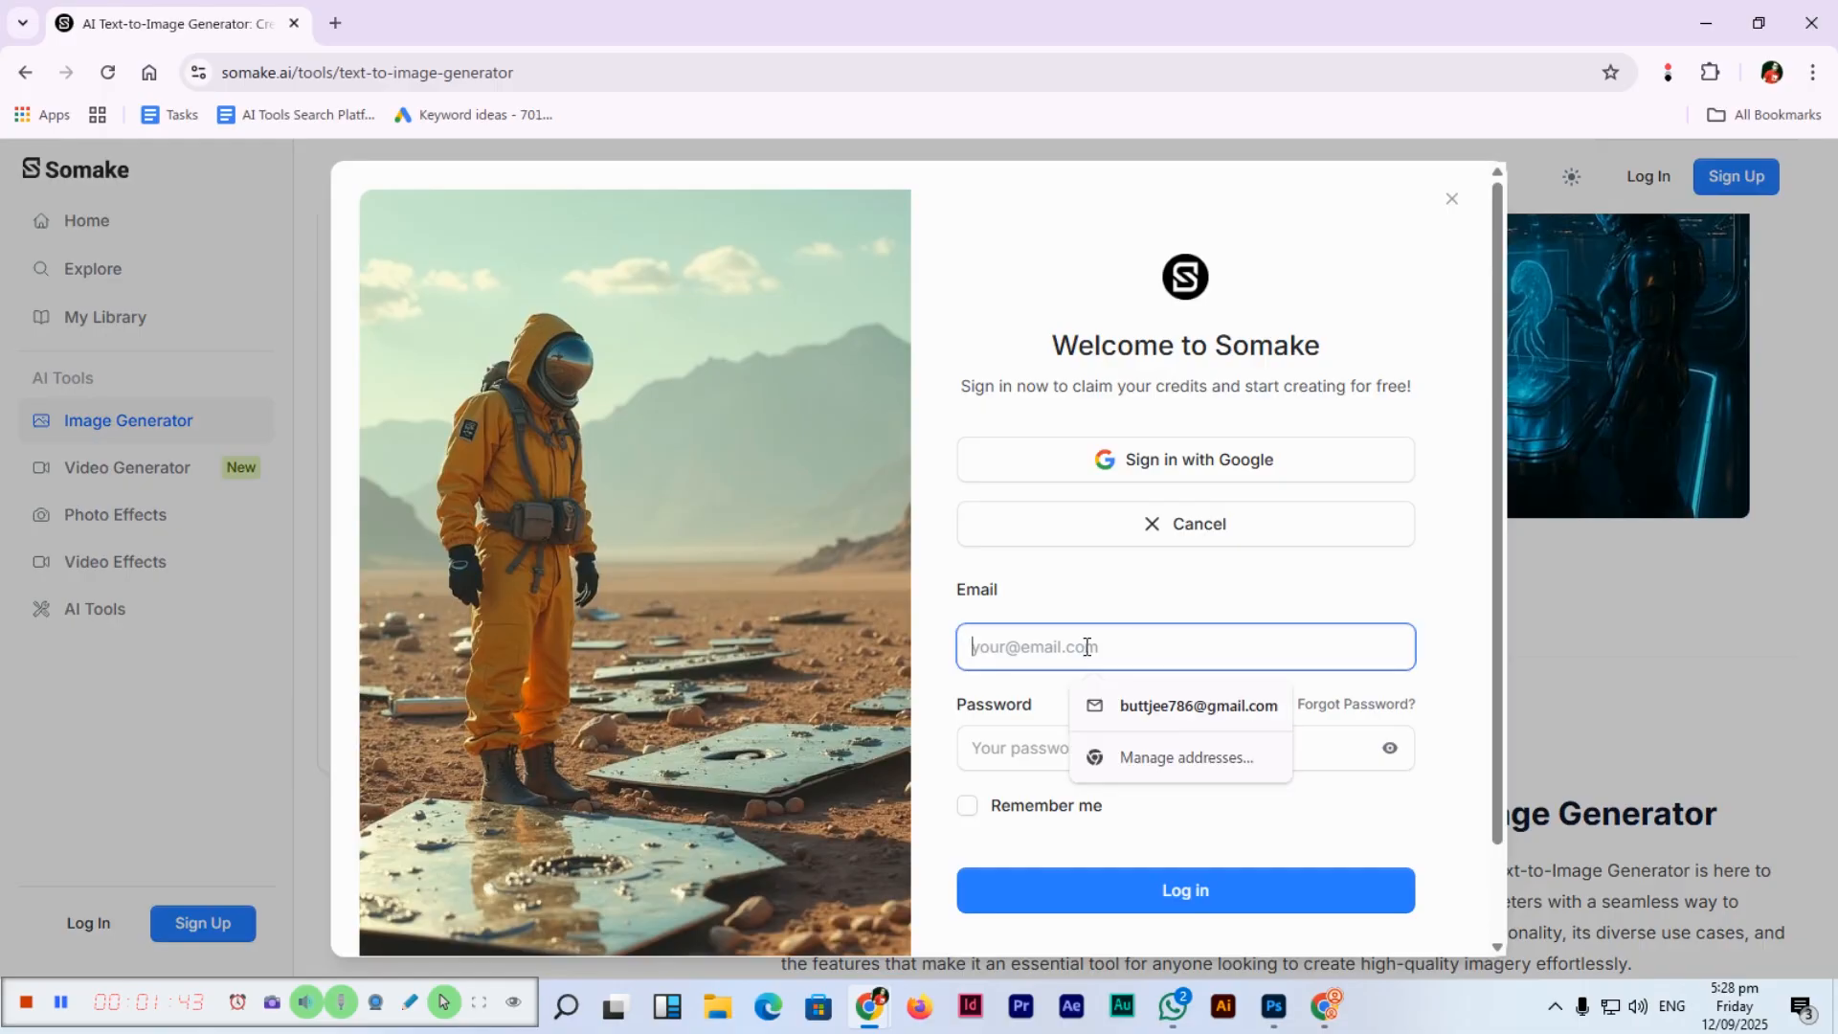
click(1403, 612)
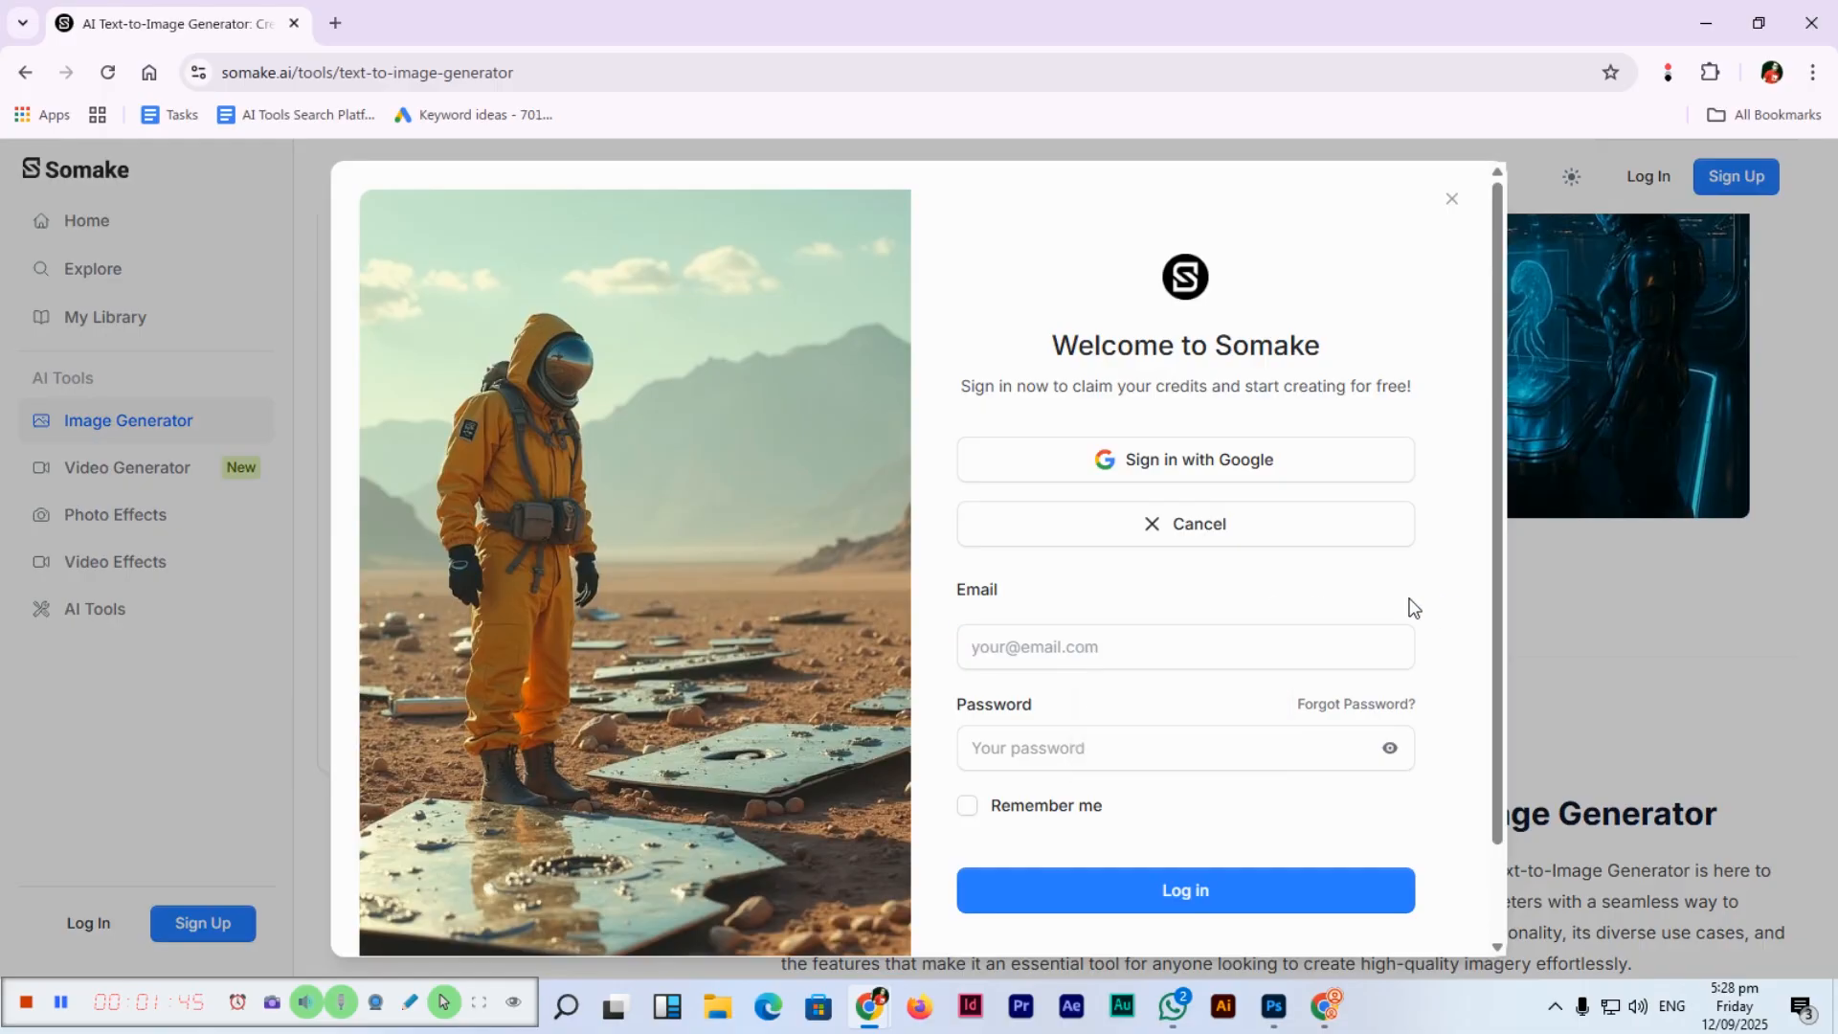
click(1161, 637)
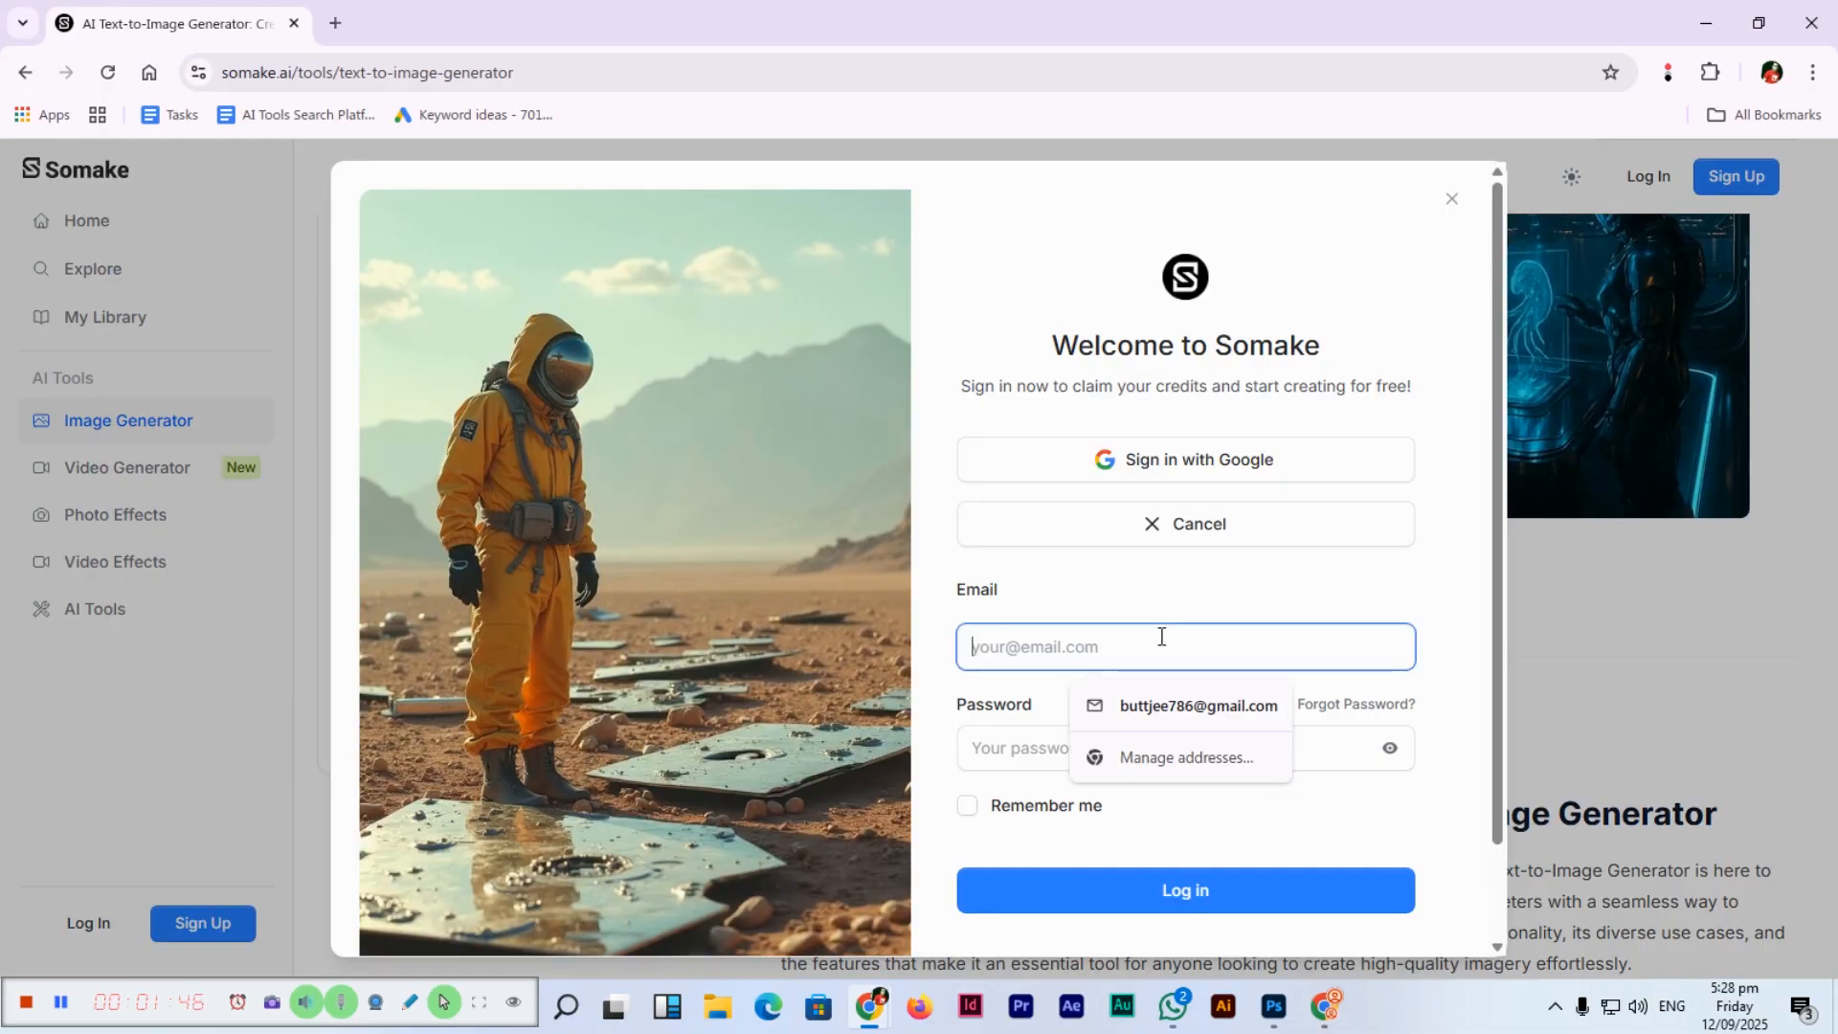
click(1451, 199)
click(209, 926)
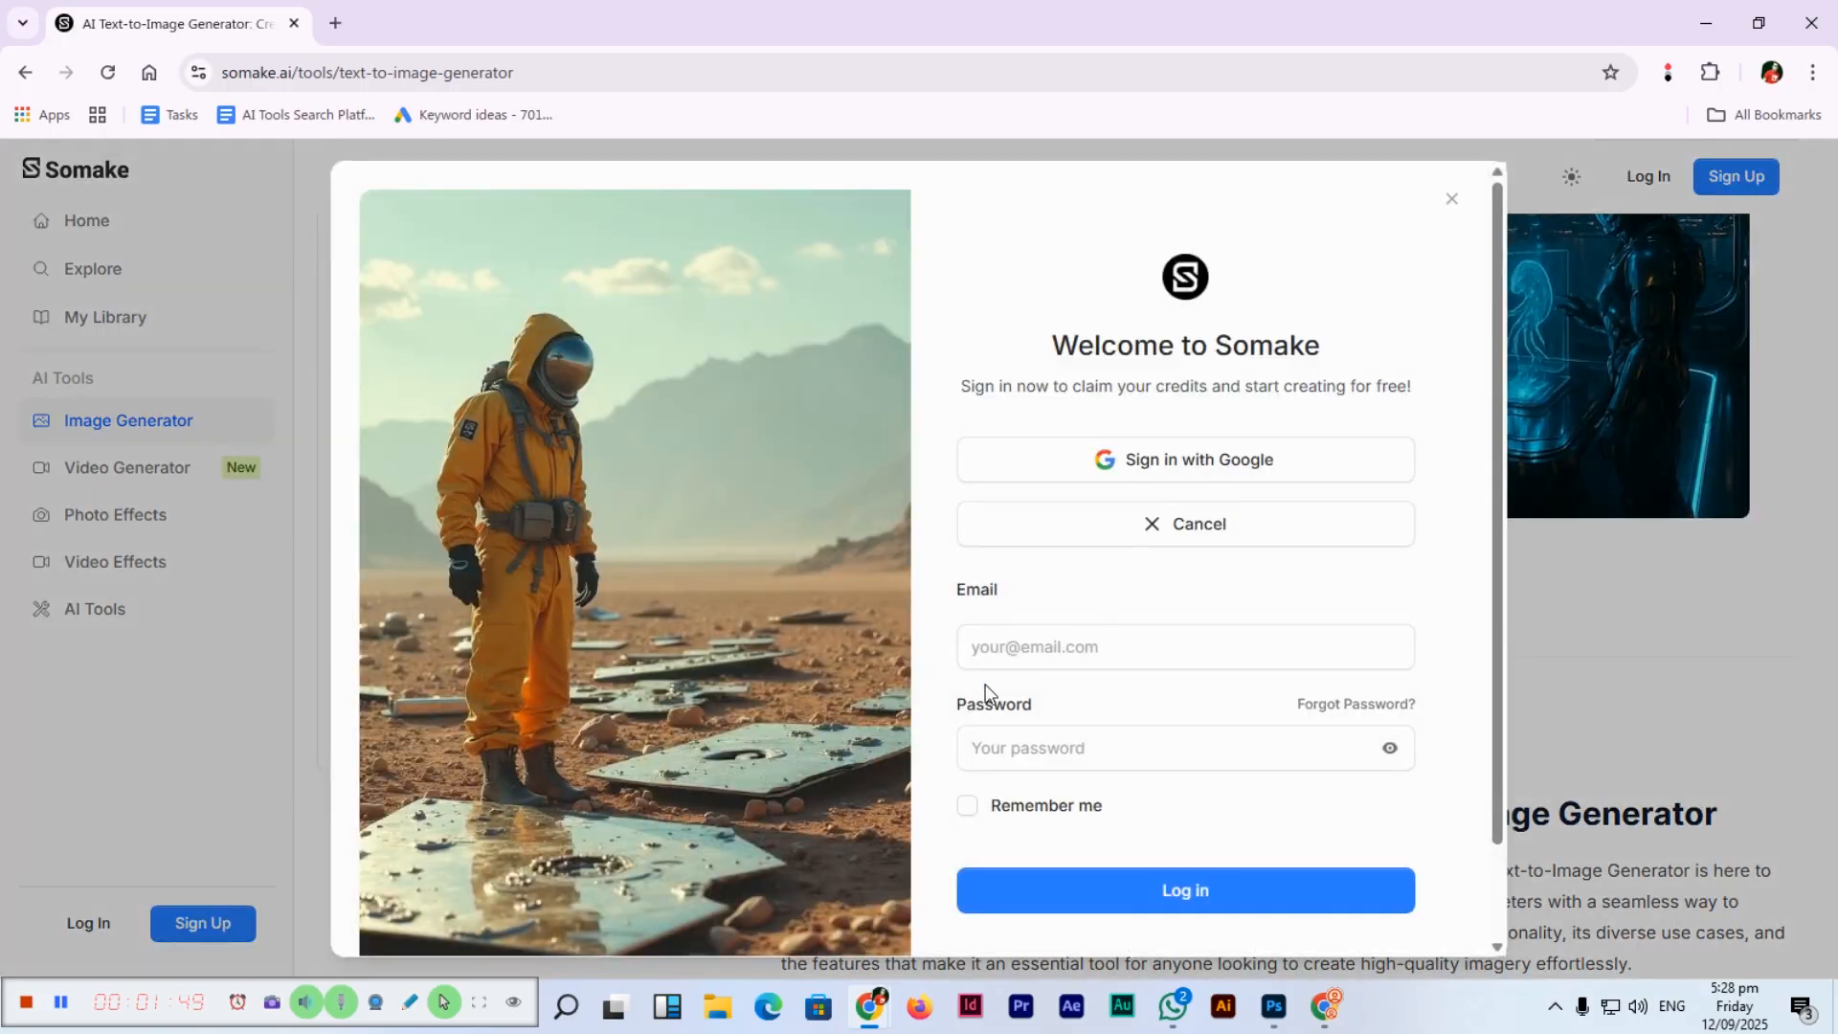
Submit the account email and password, then go to registration after the rejection.
click(1085, 646)
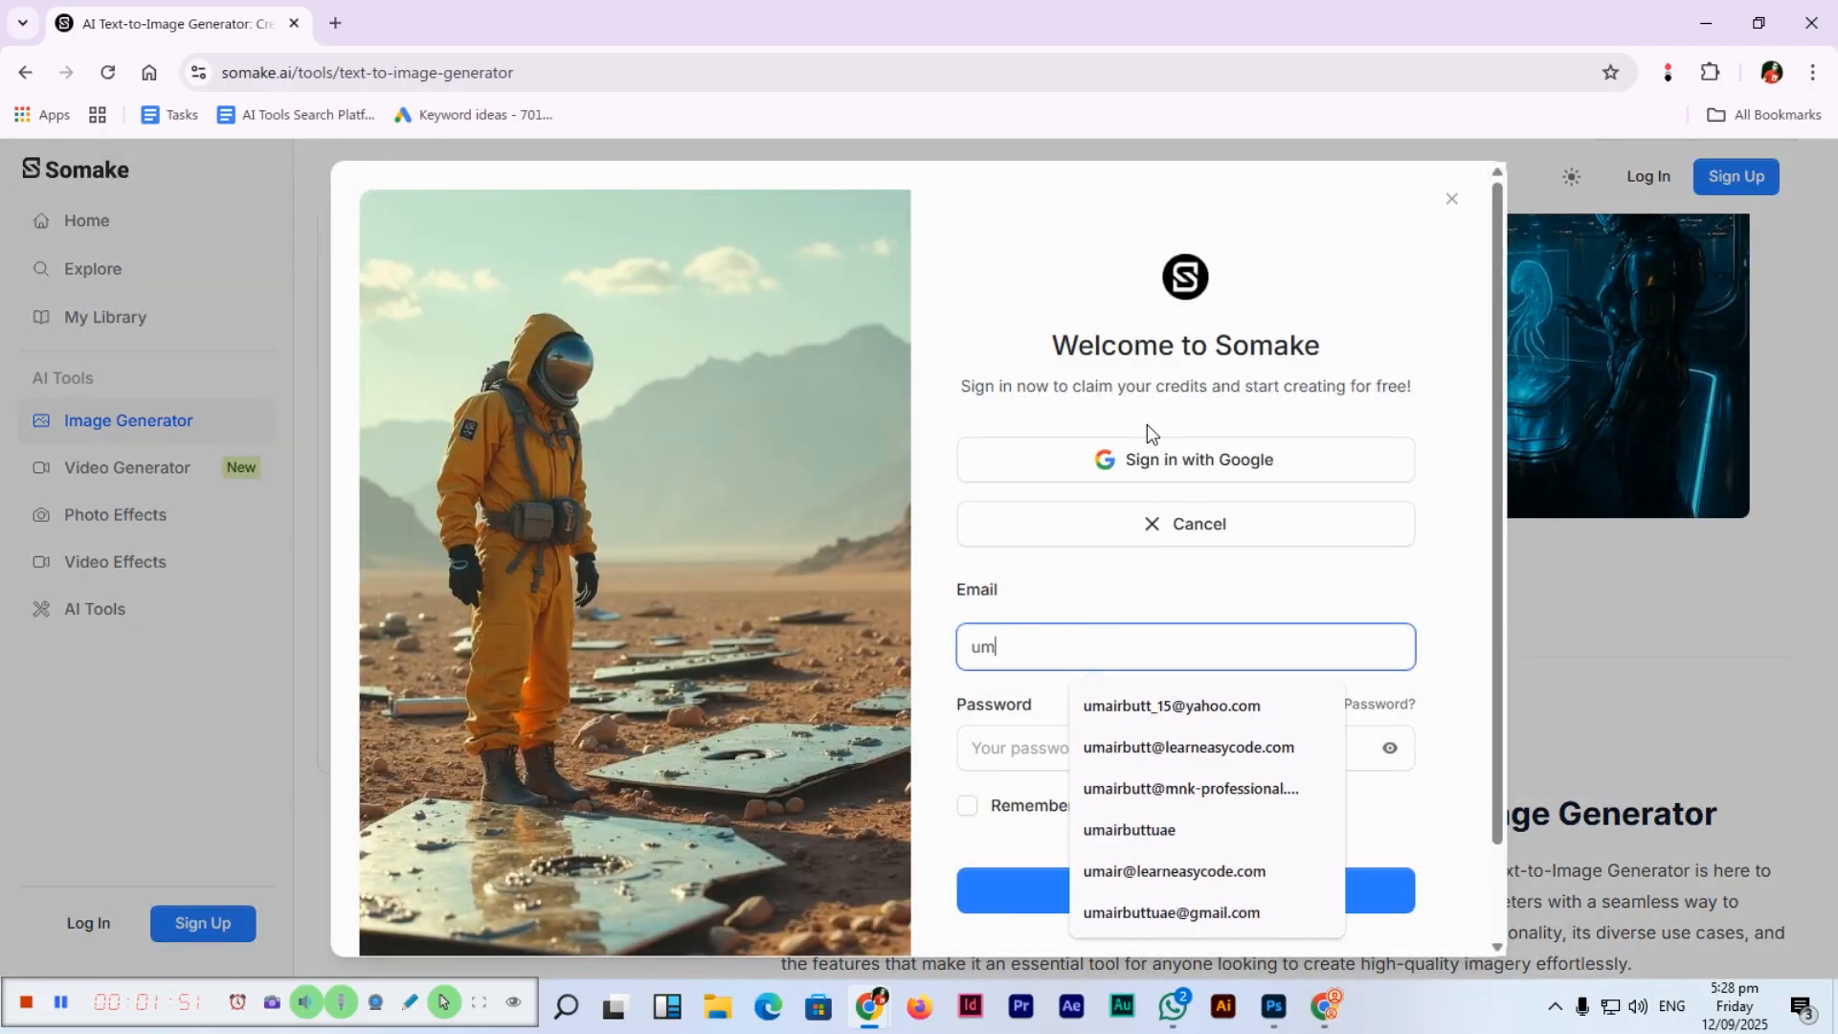
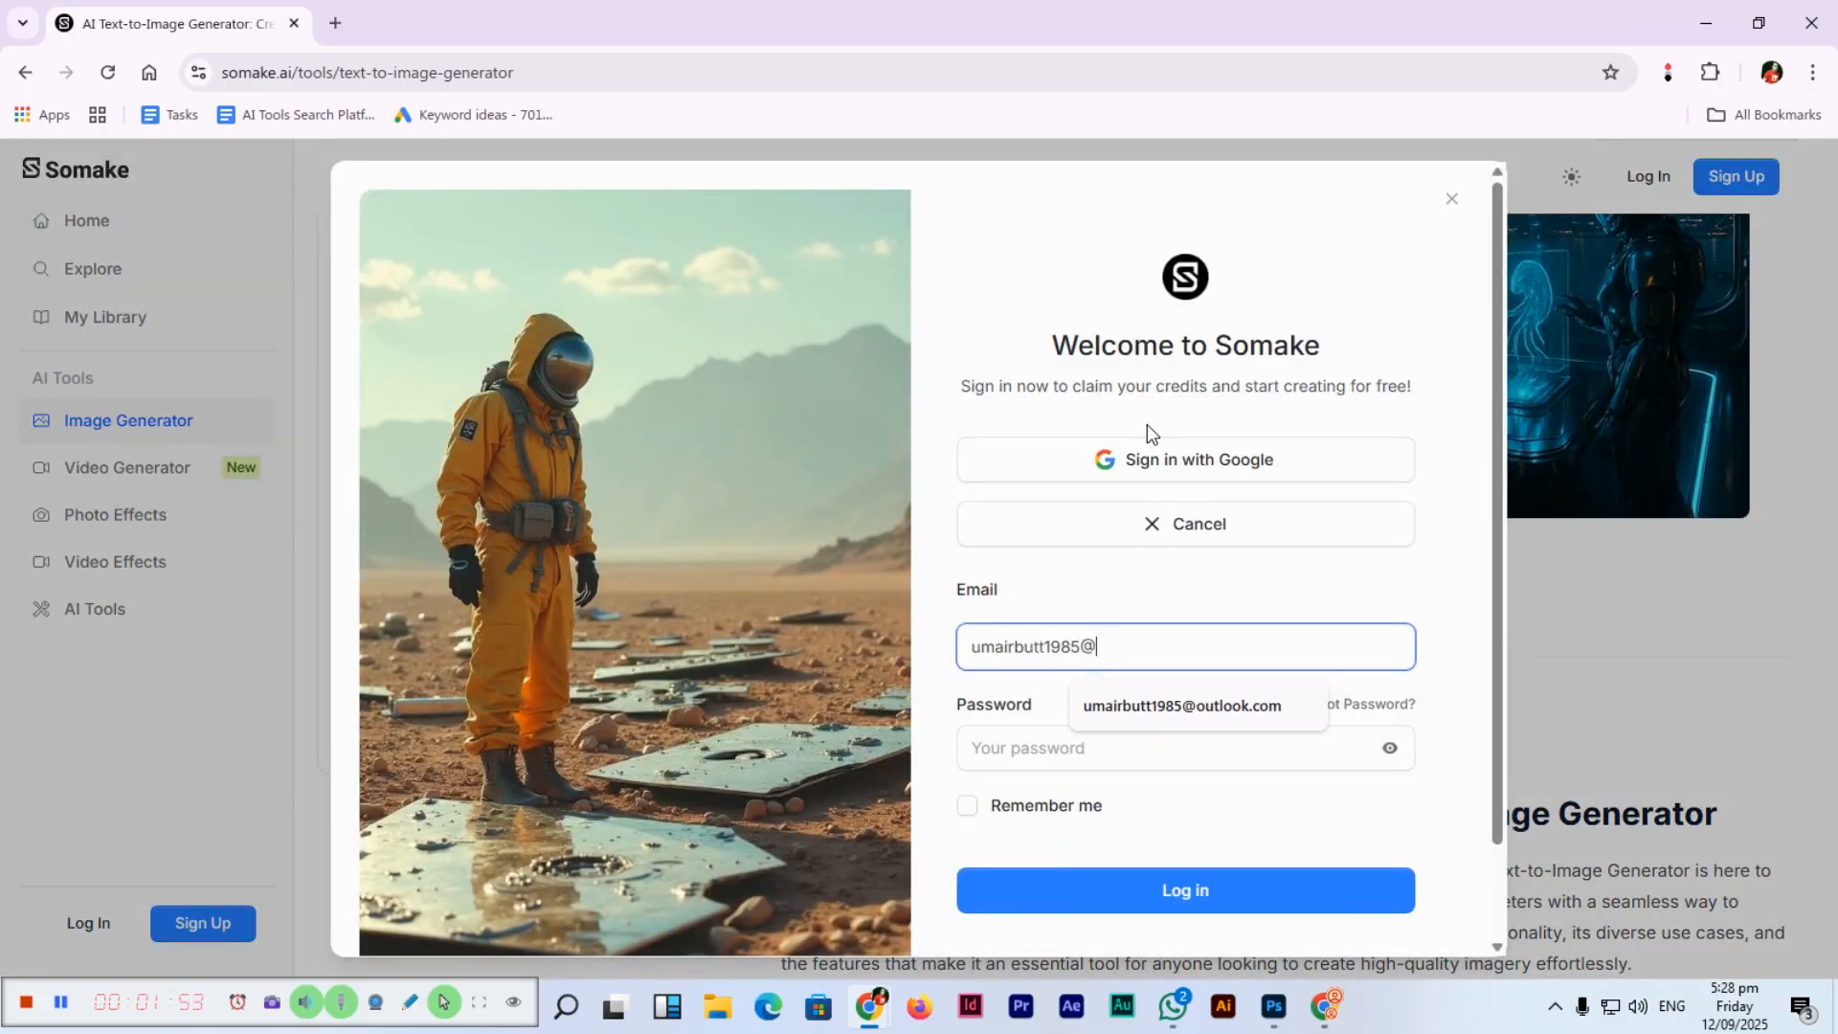
key(Tab)
key(Tab)
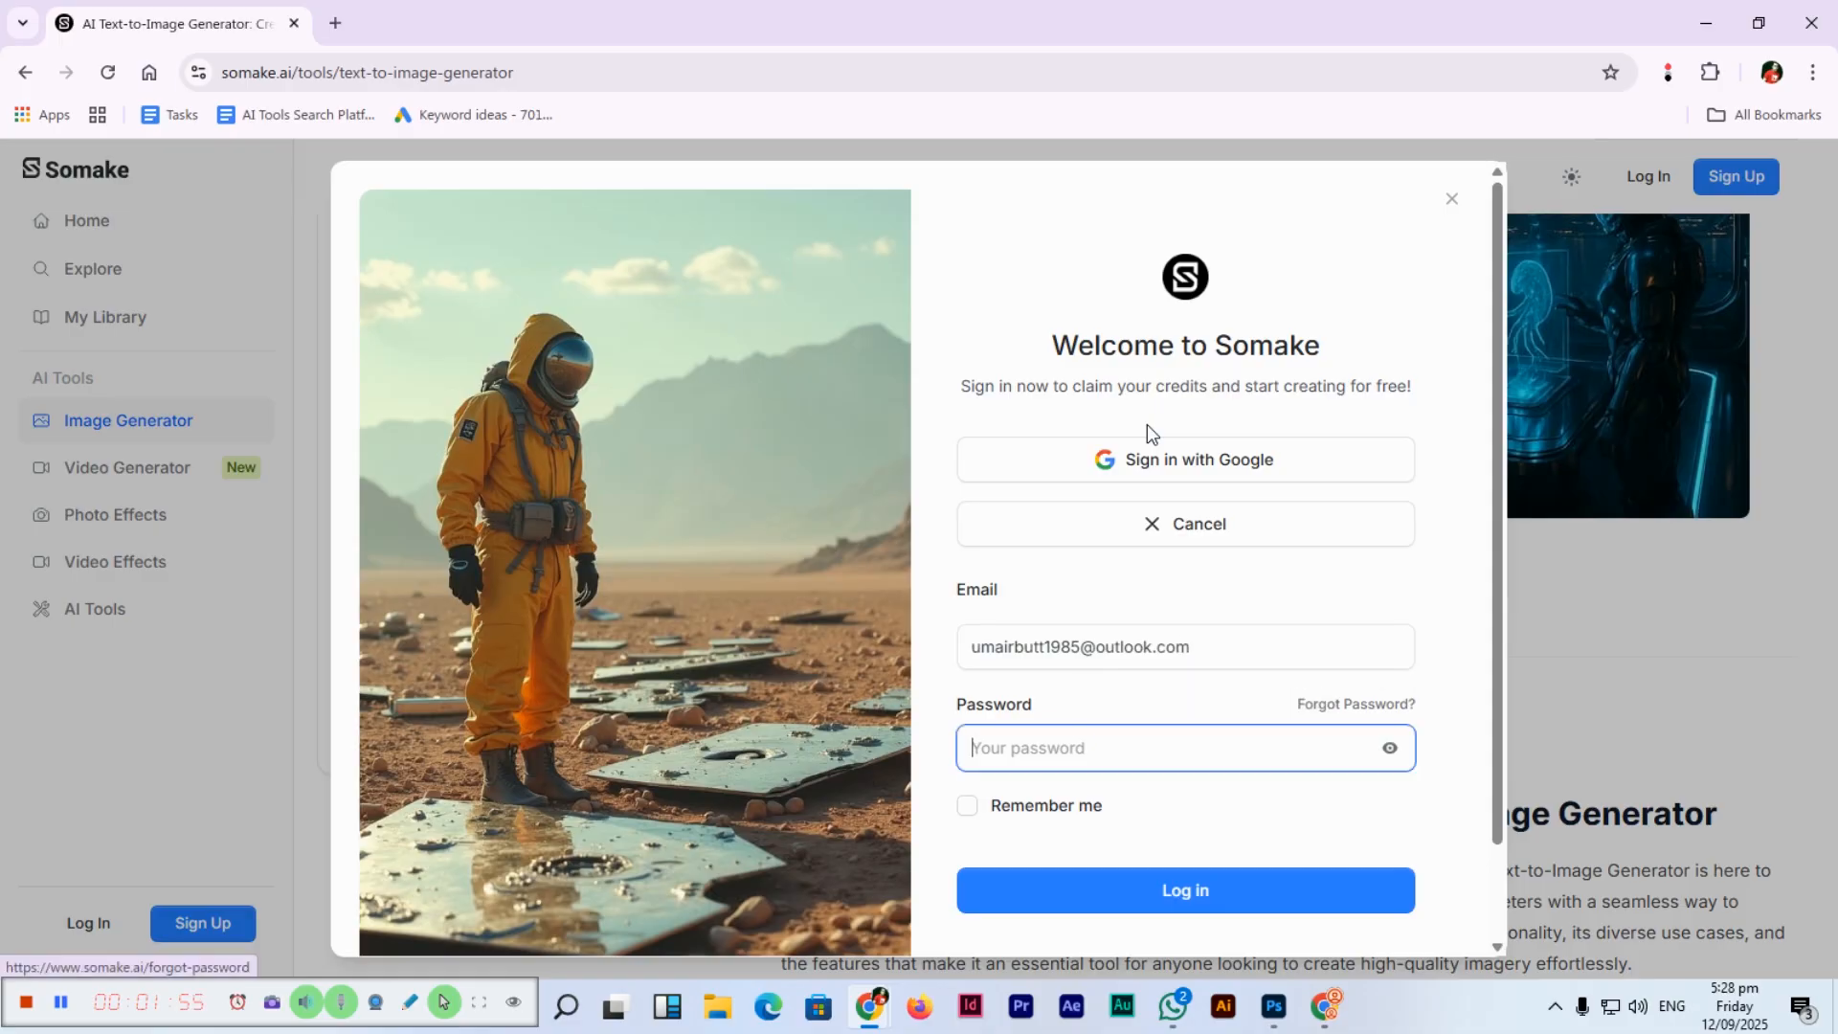
text(********)
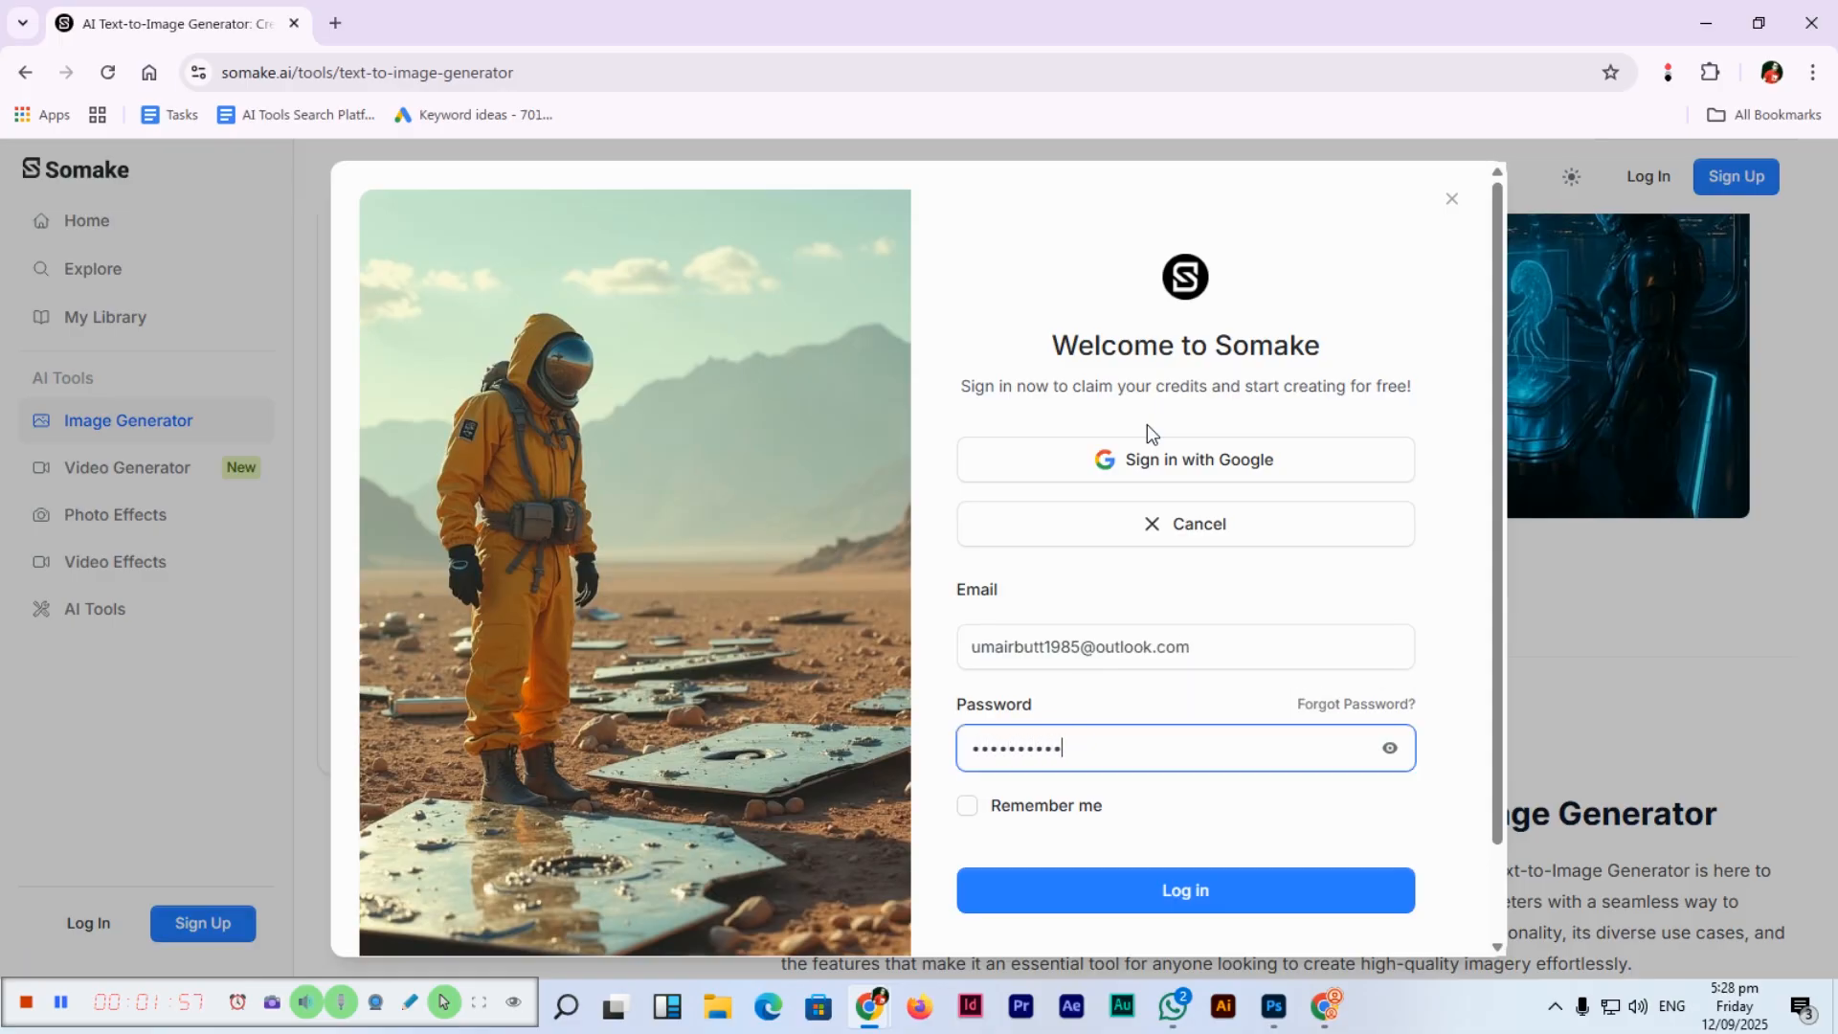
click(1222, 882)
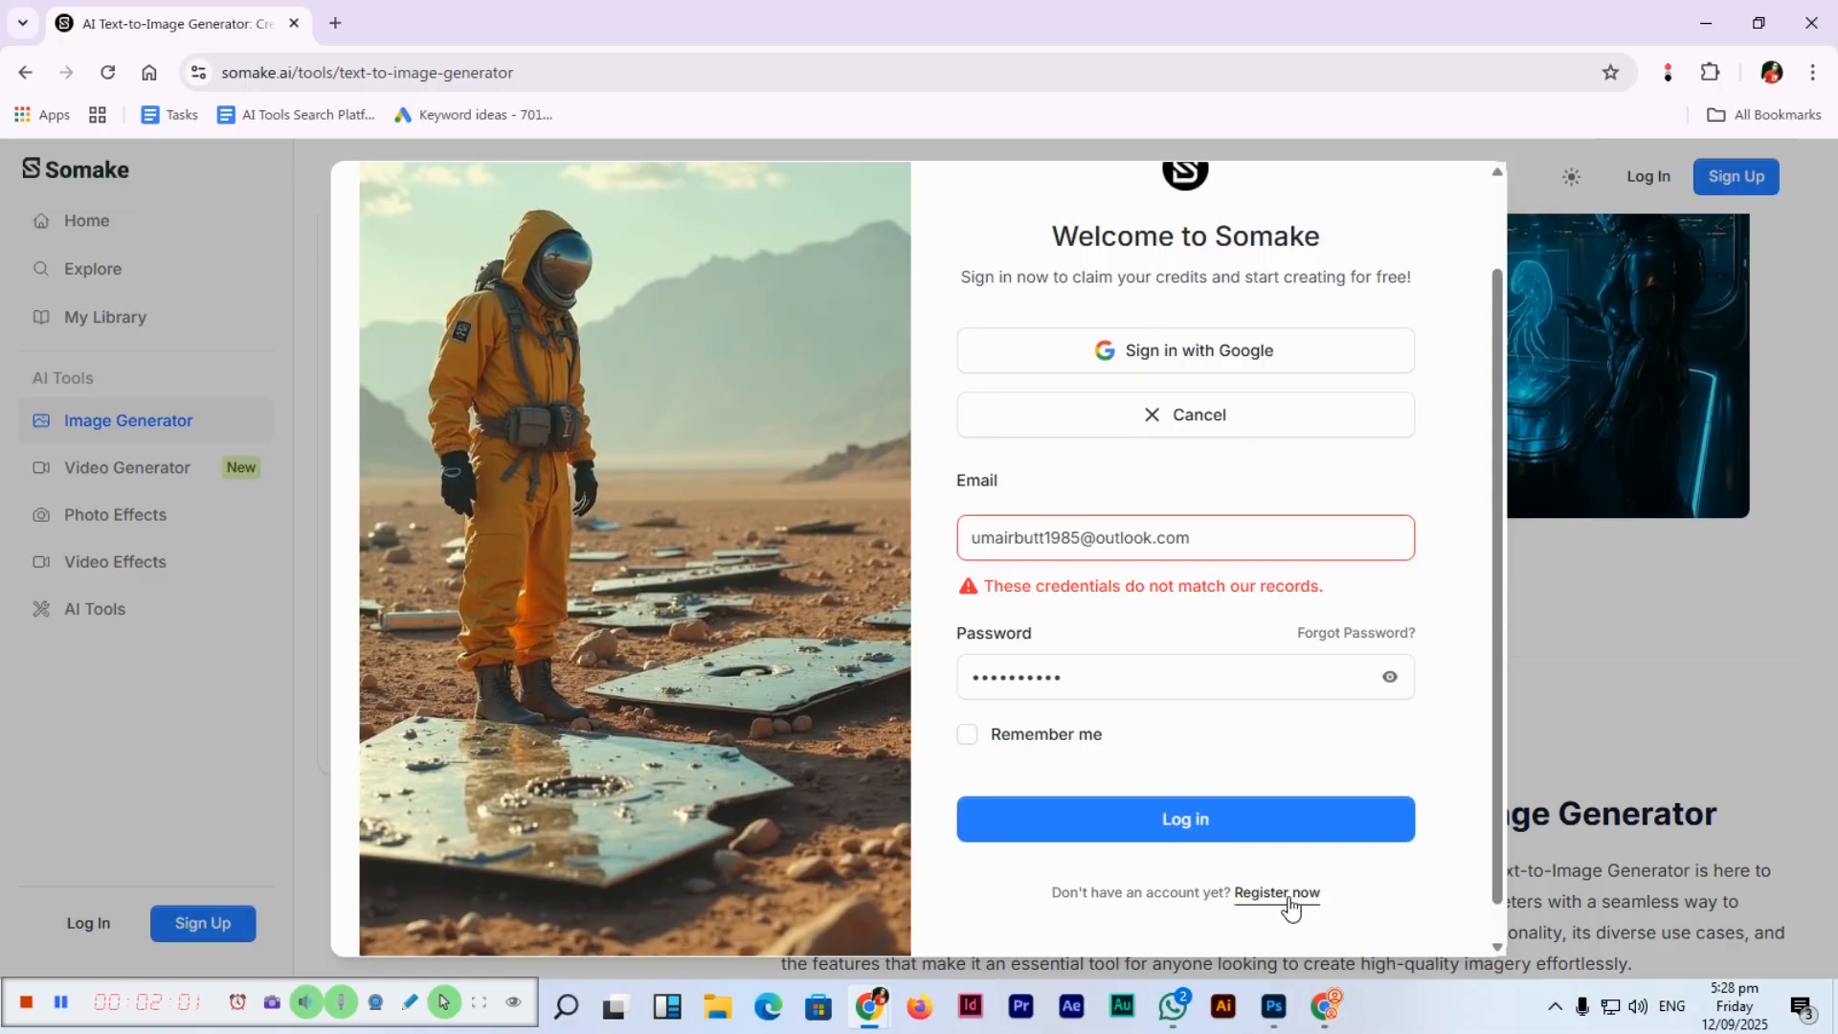
click(1288, 893)
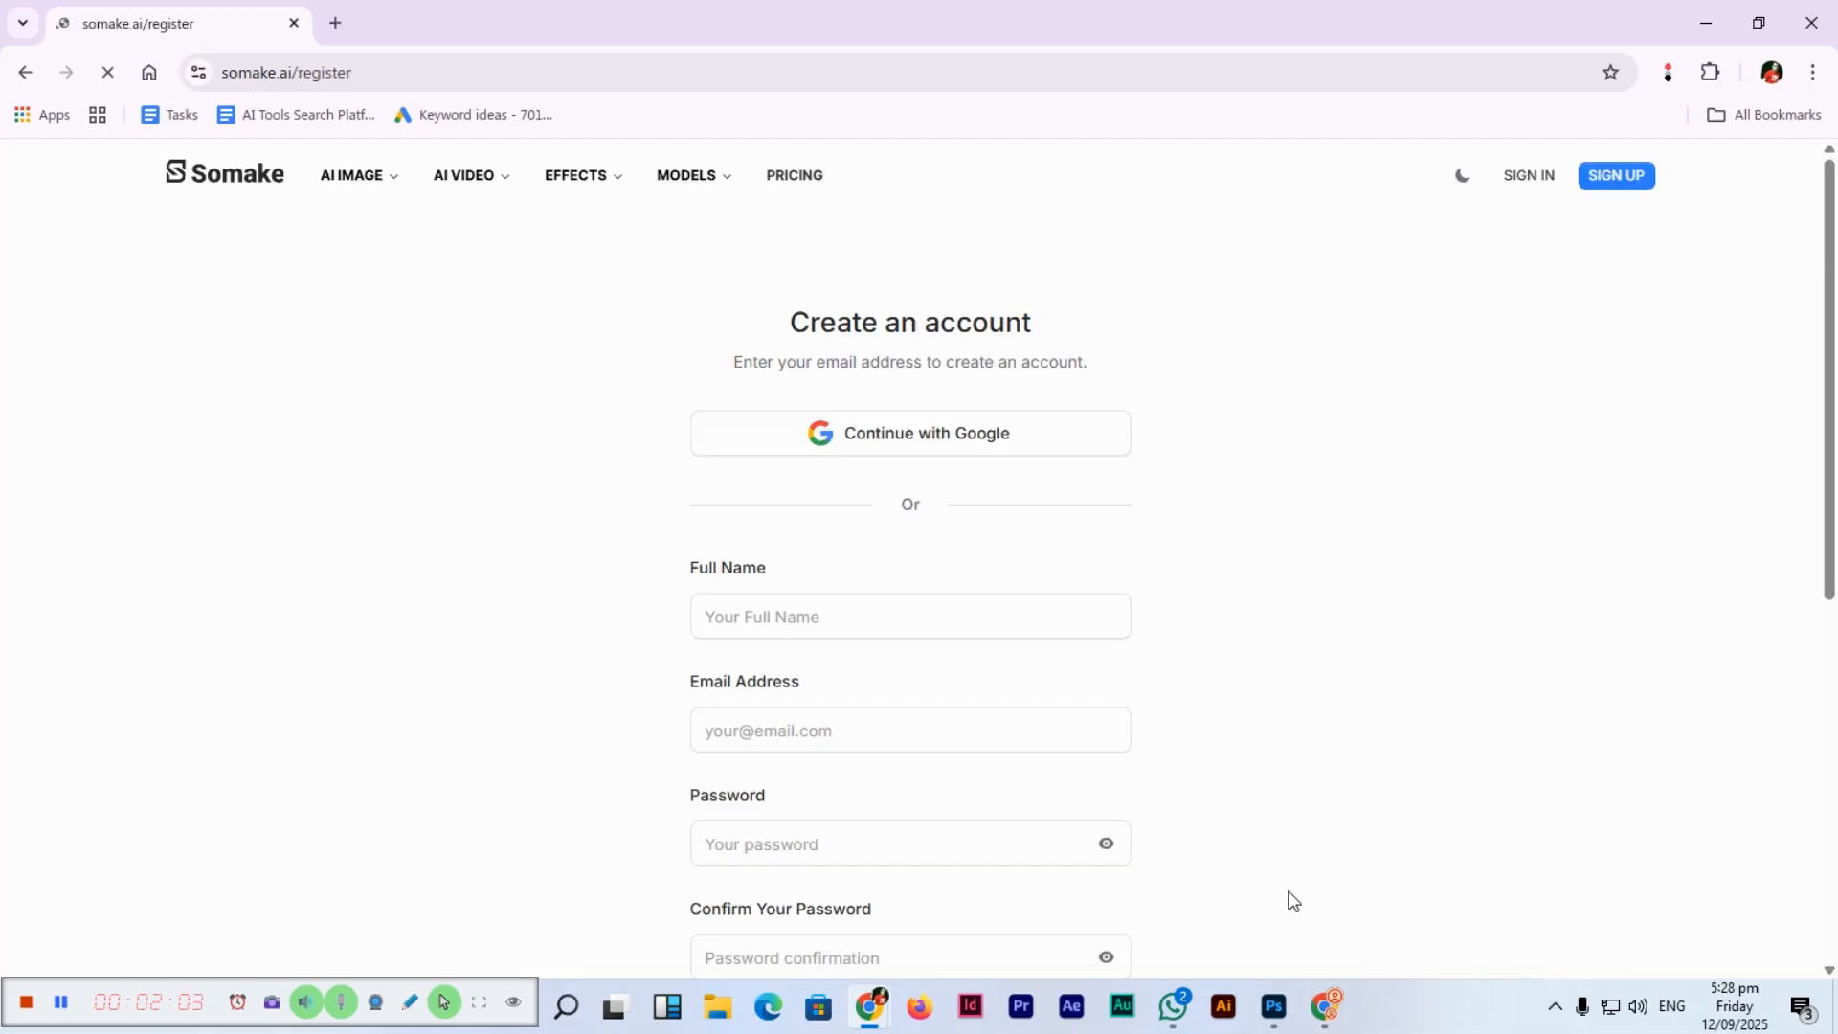
Fill in the full name, e-mail address, password and its confirmation, then sign up.
click(890, 608)
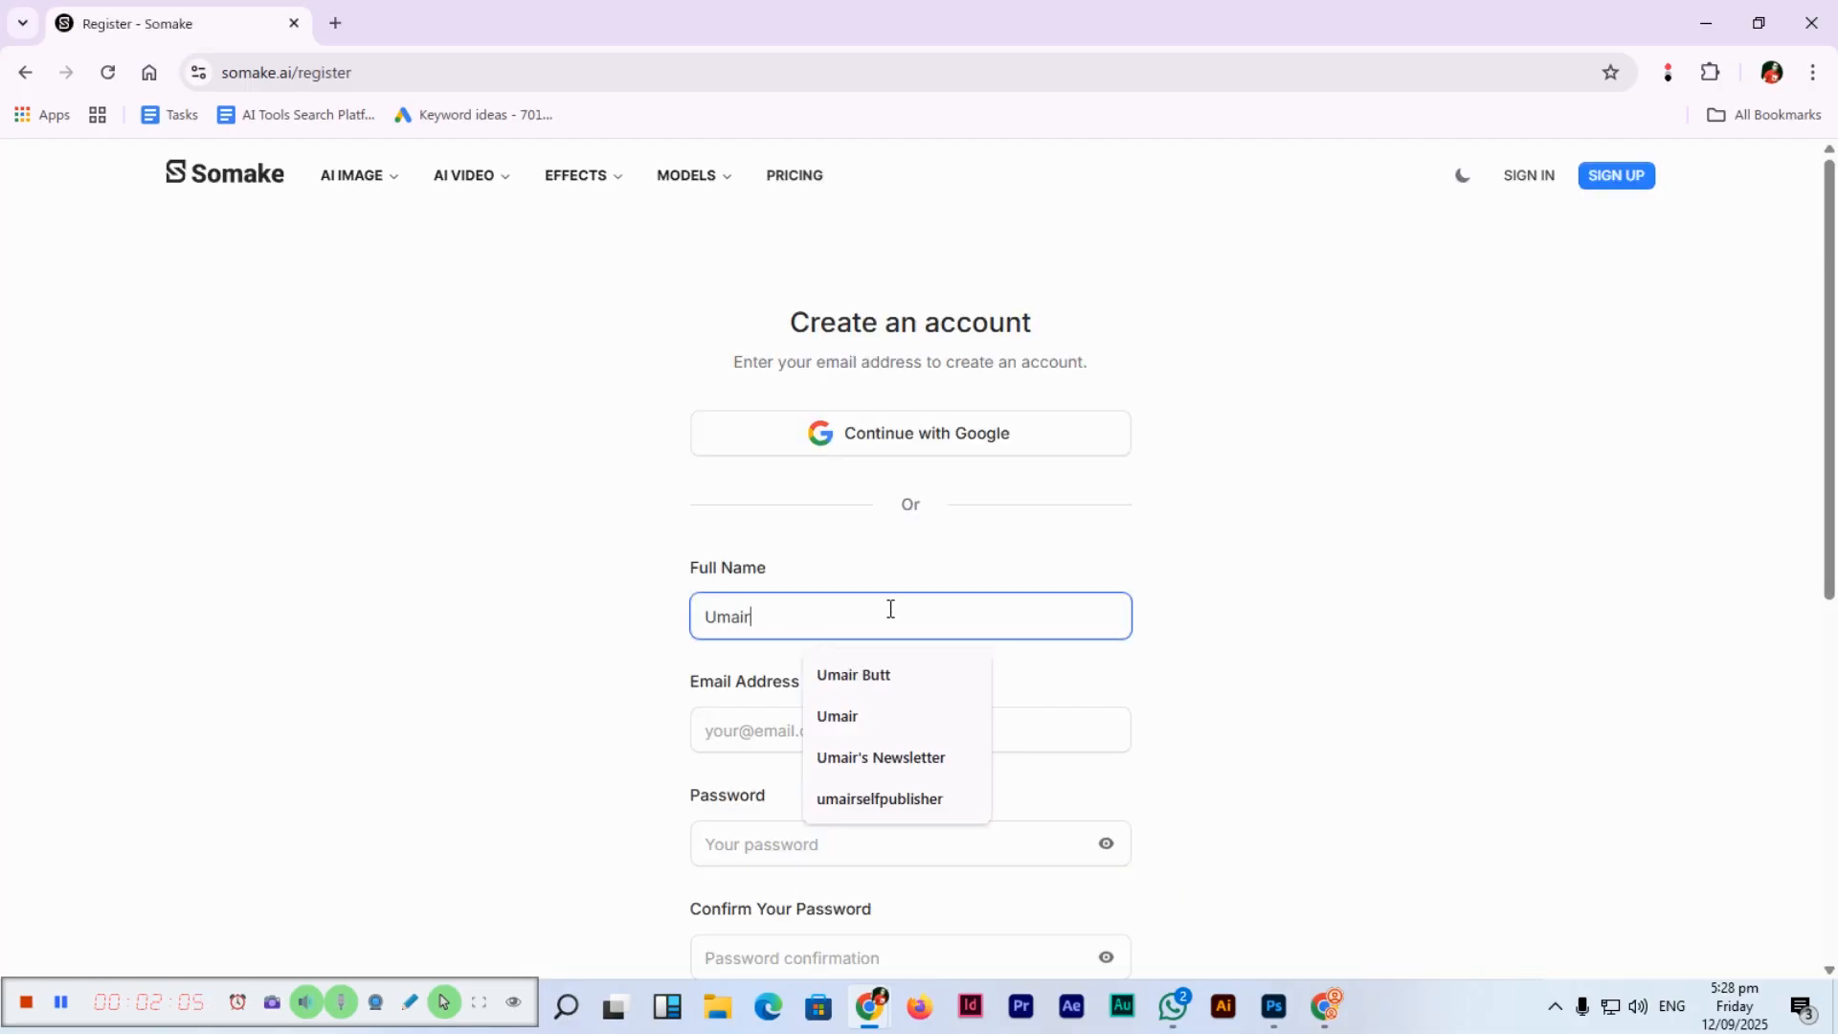
key(Tab)
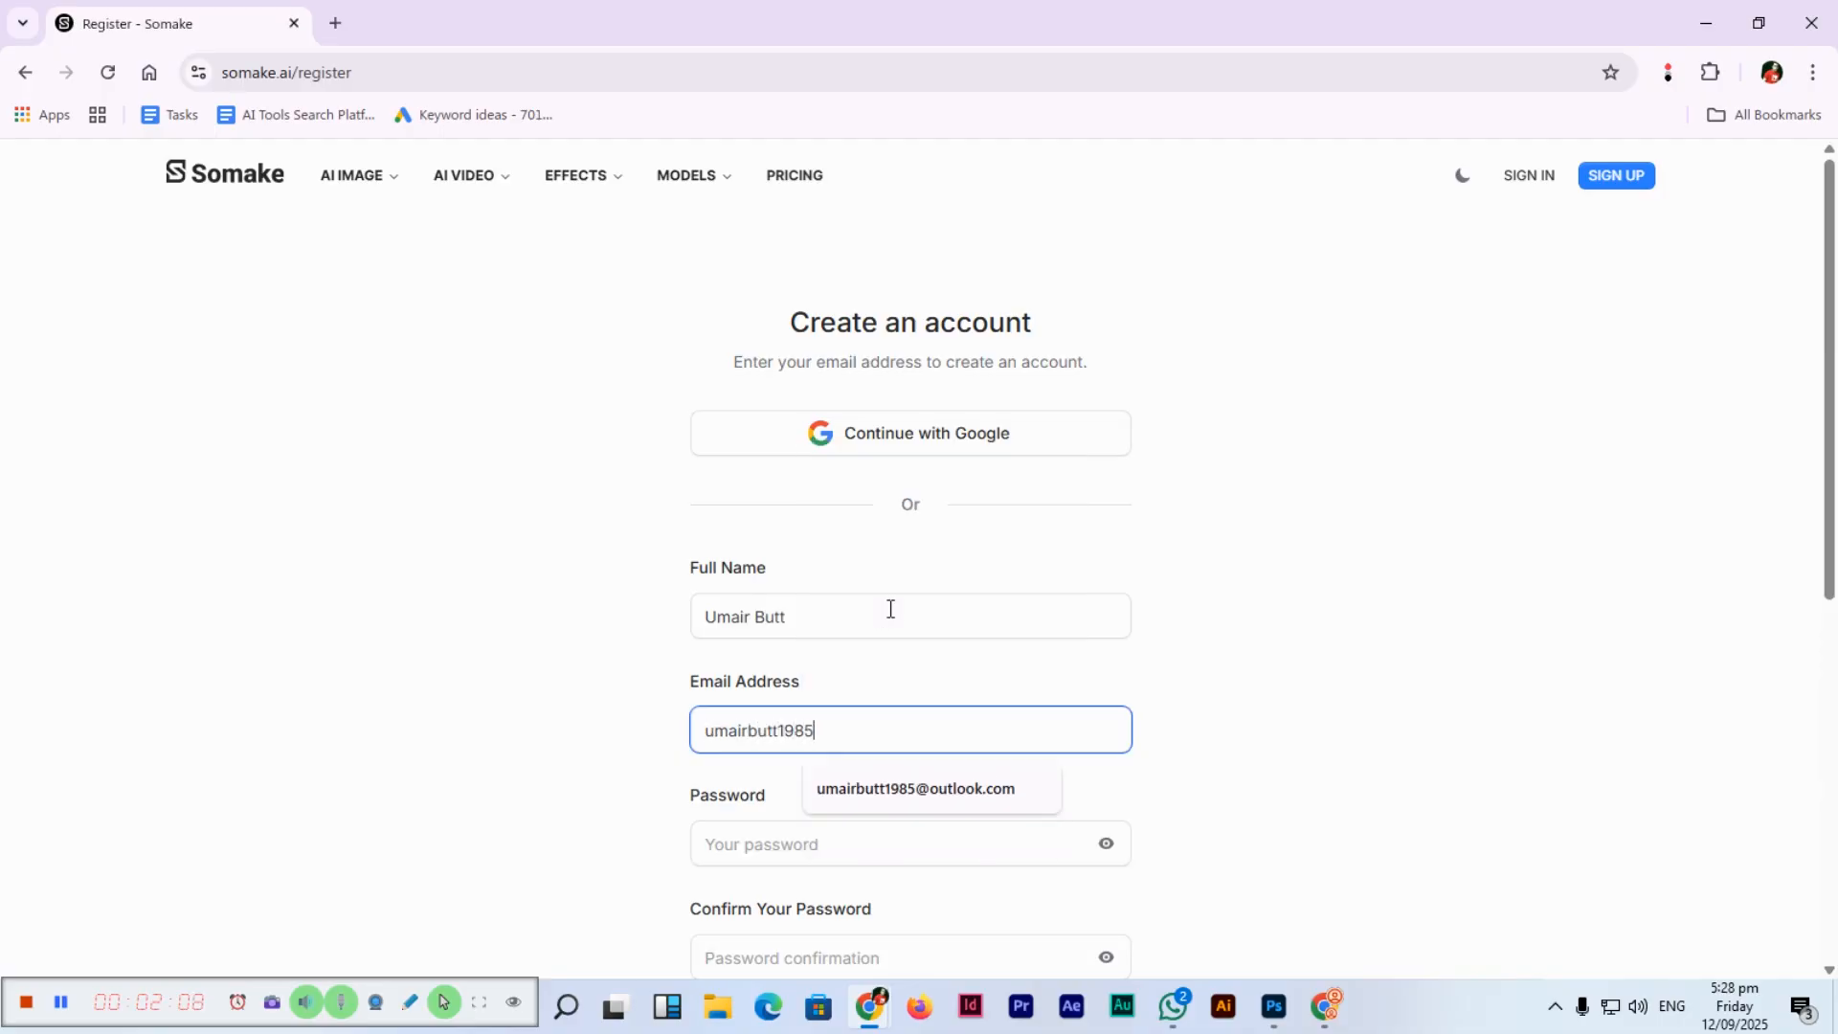
key(Down)
key(Tab)
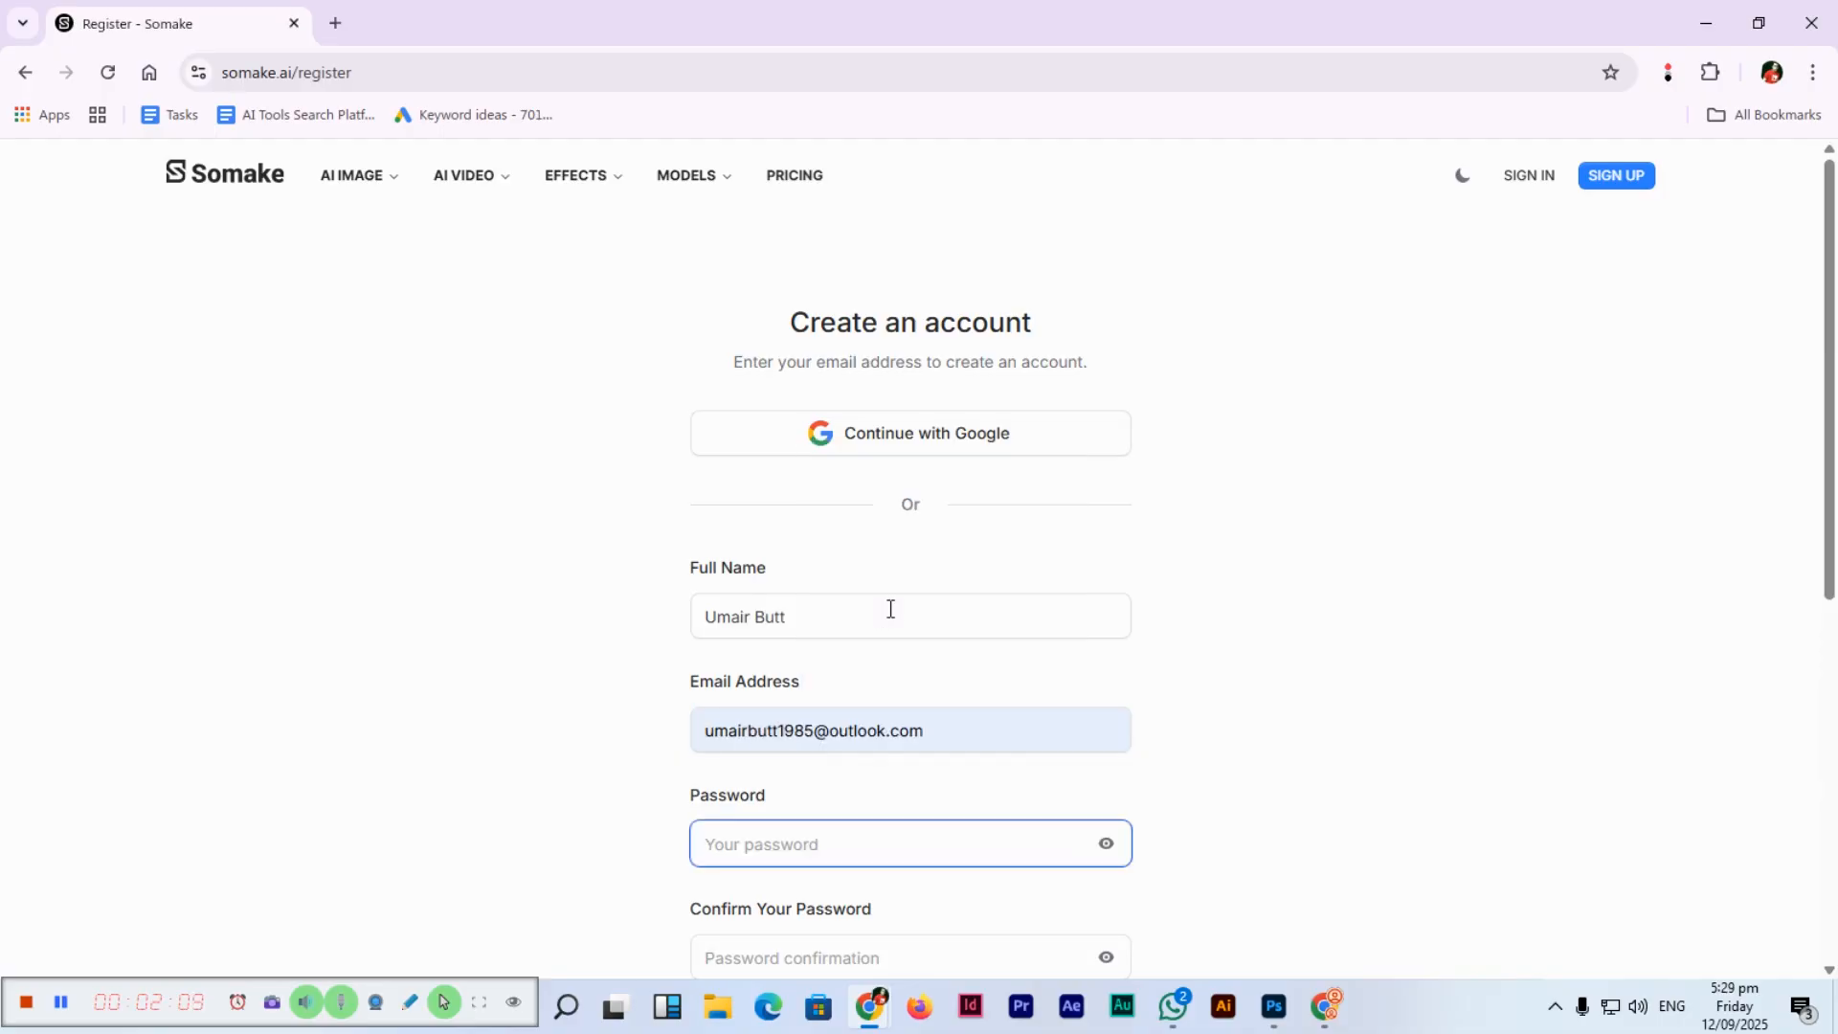
text(••••••••••)
key(Tab)
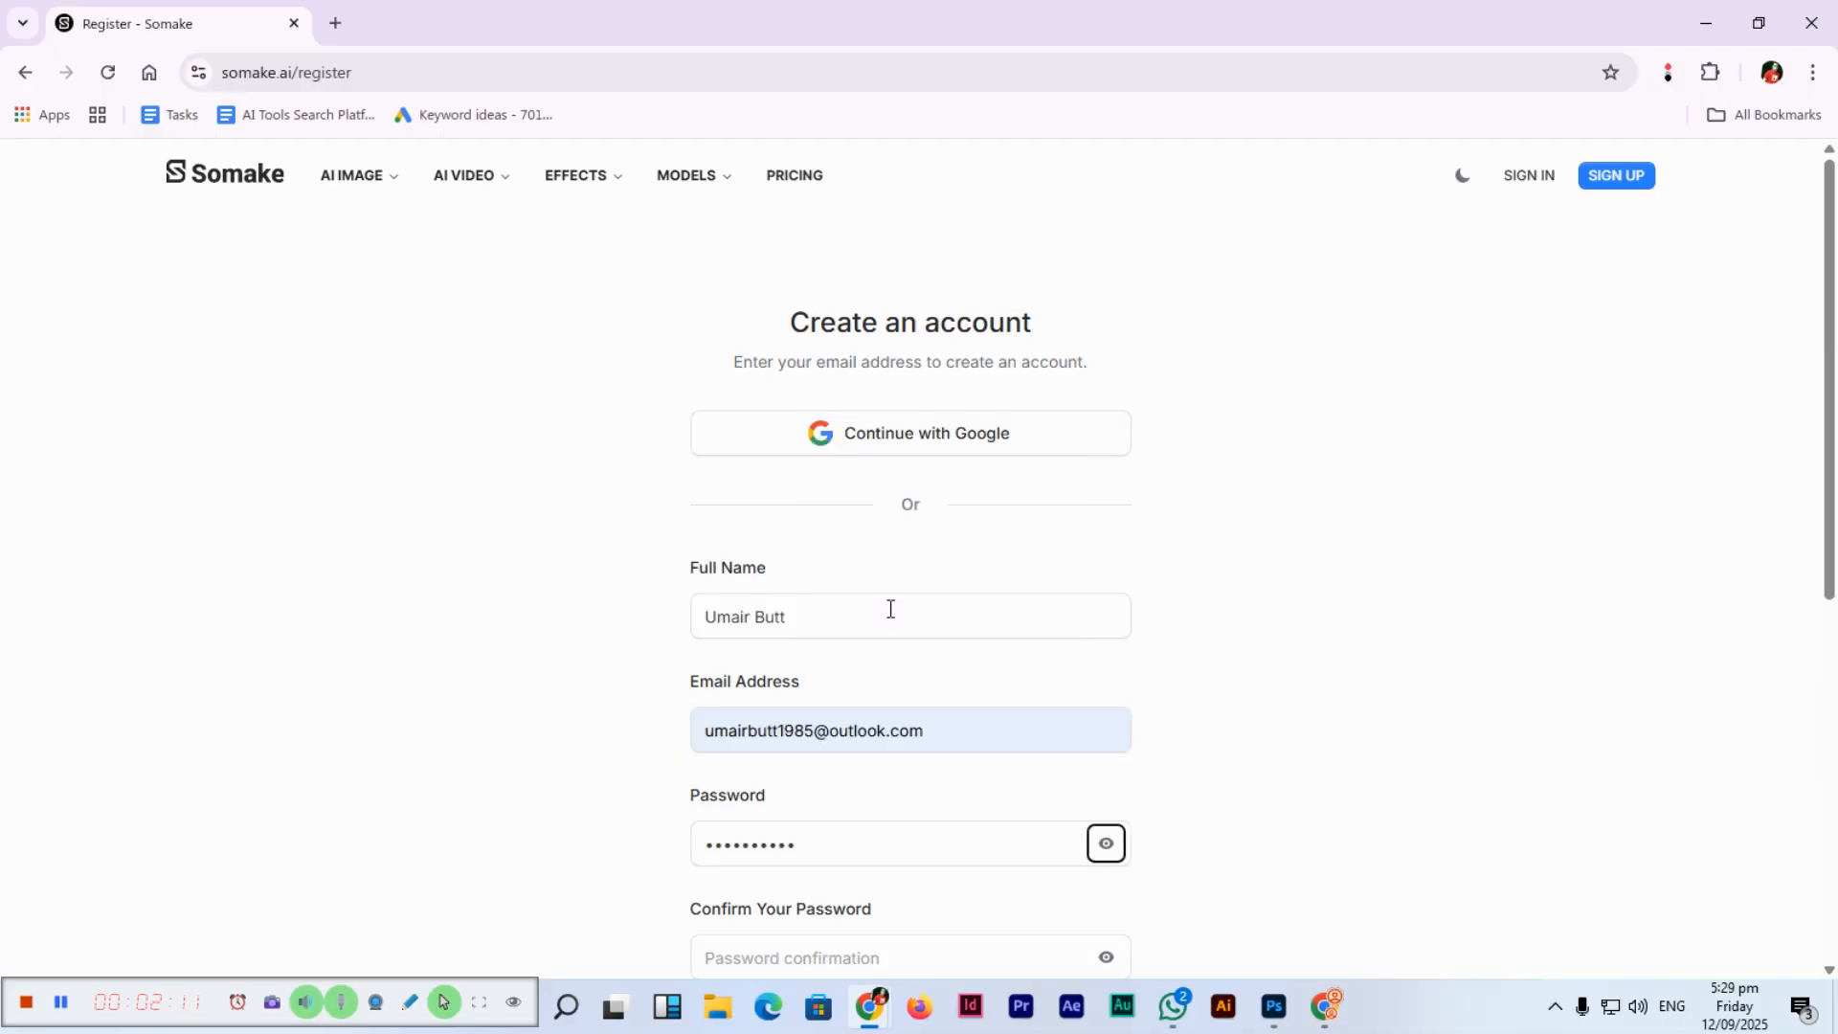
key(Tab)
text(••••••••••)
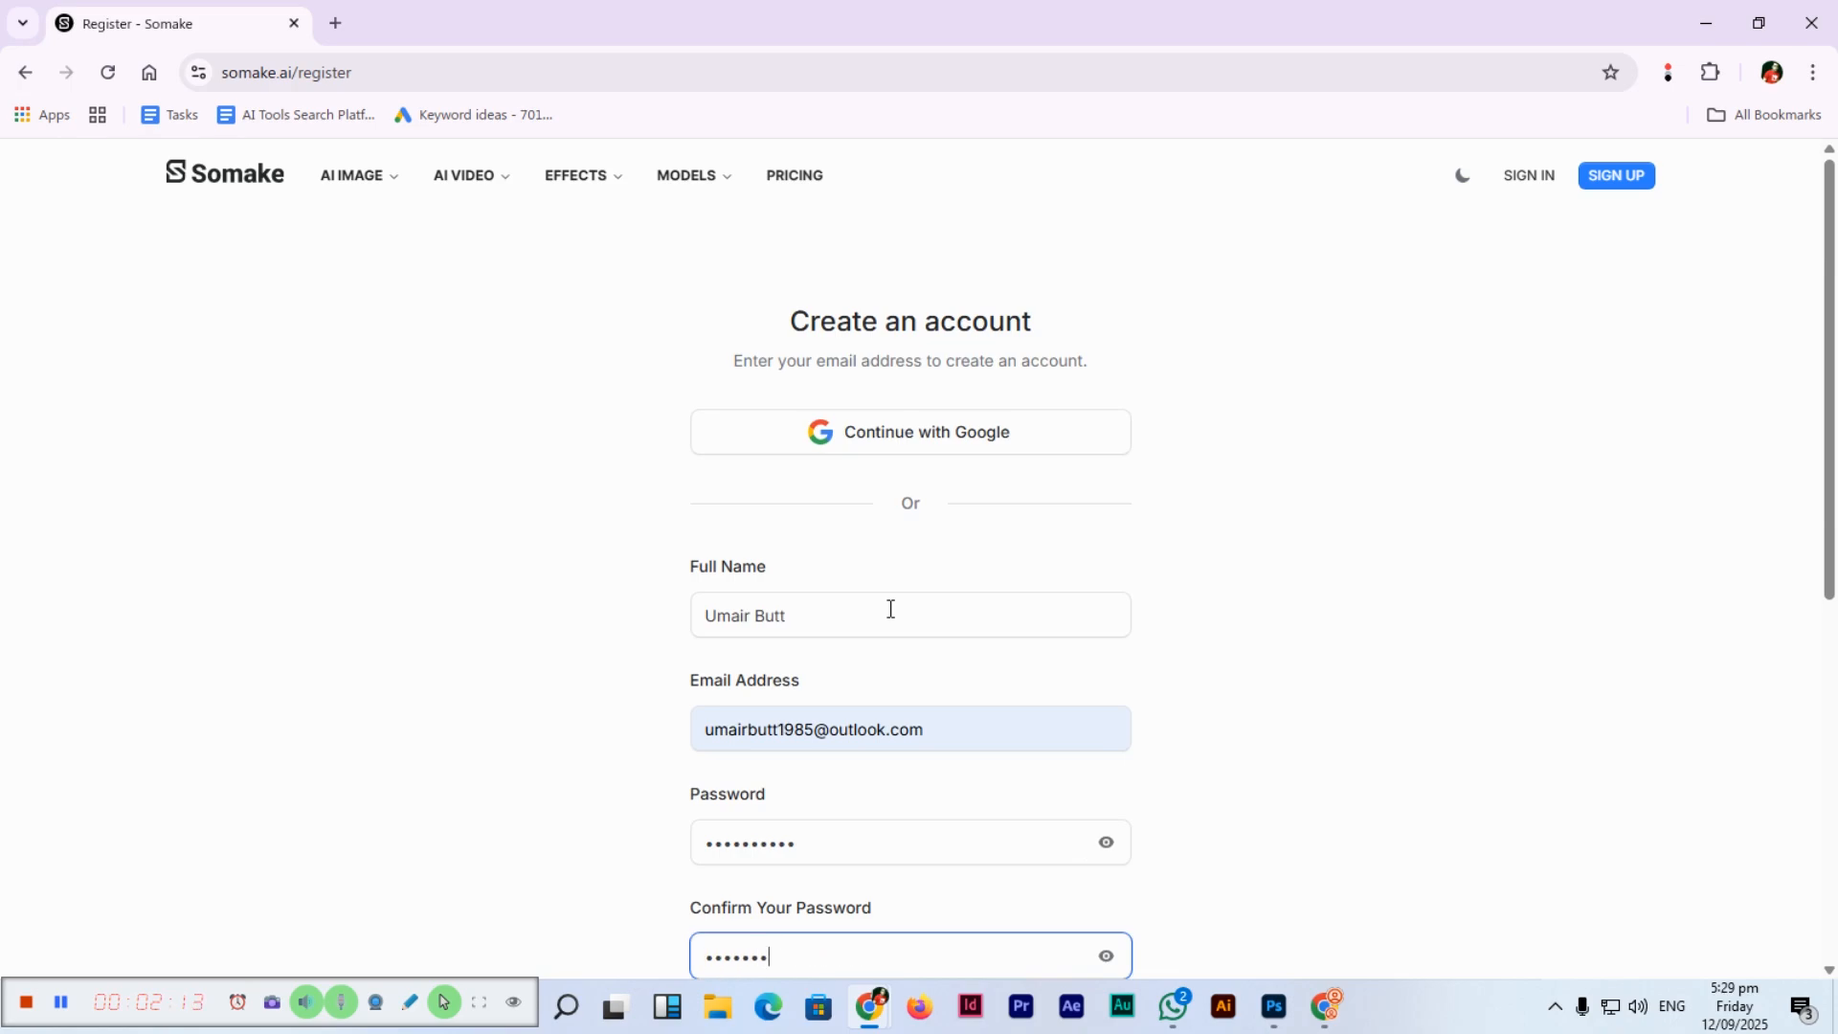
scroll(890, 609, down, 3)
click(957, 687)
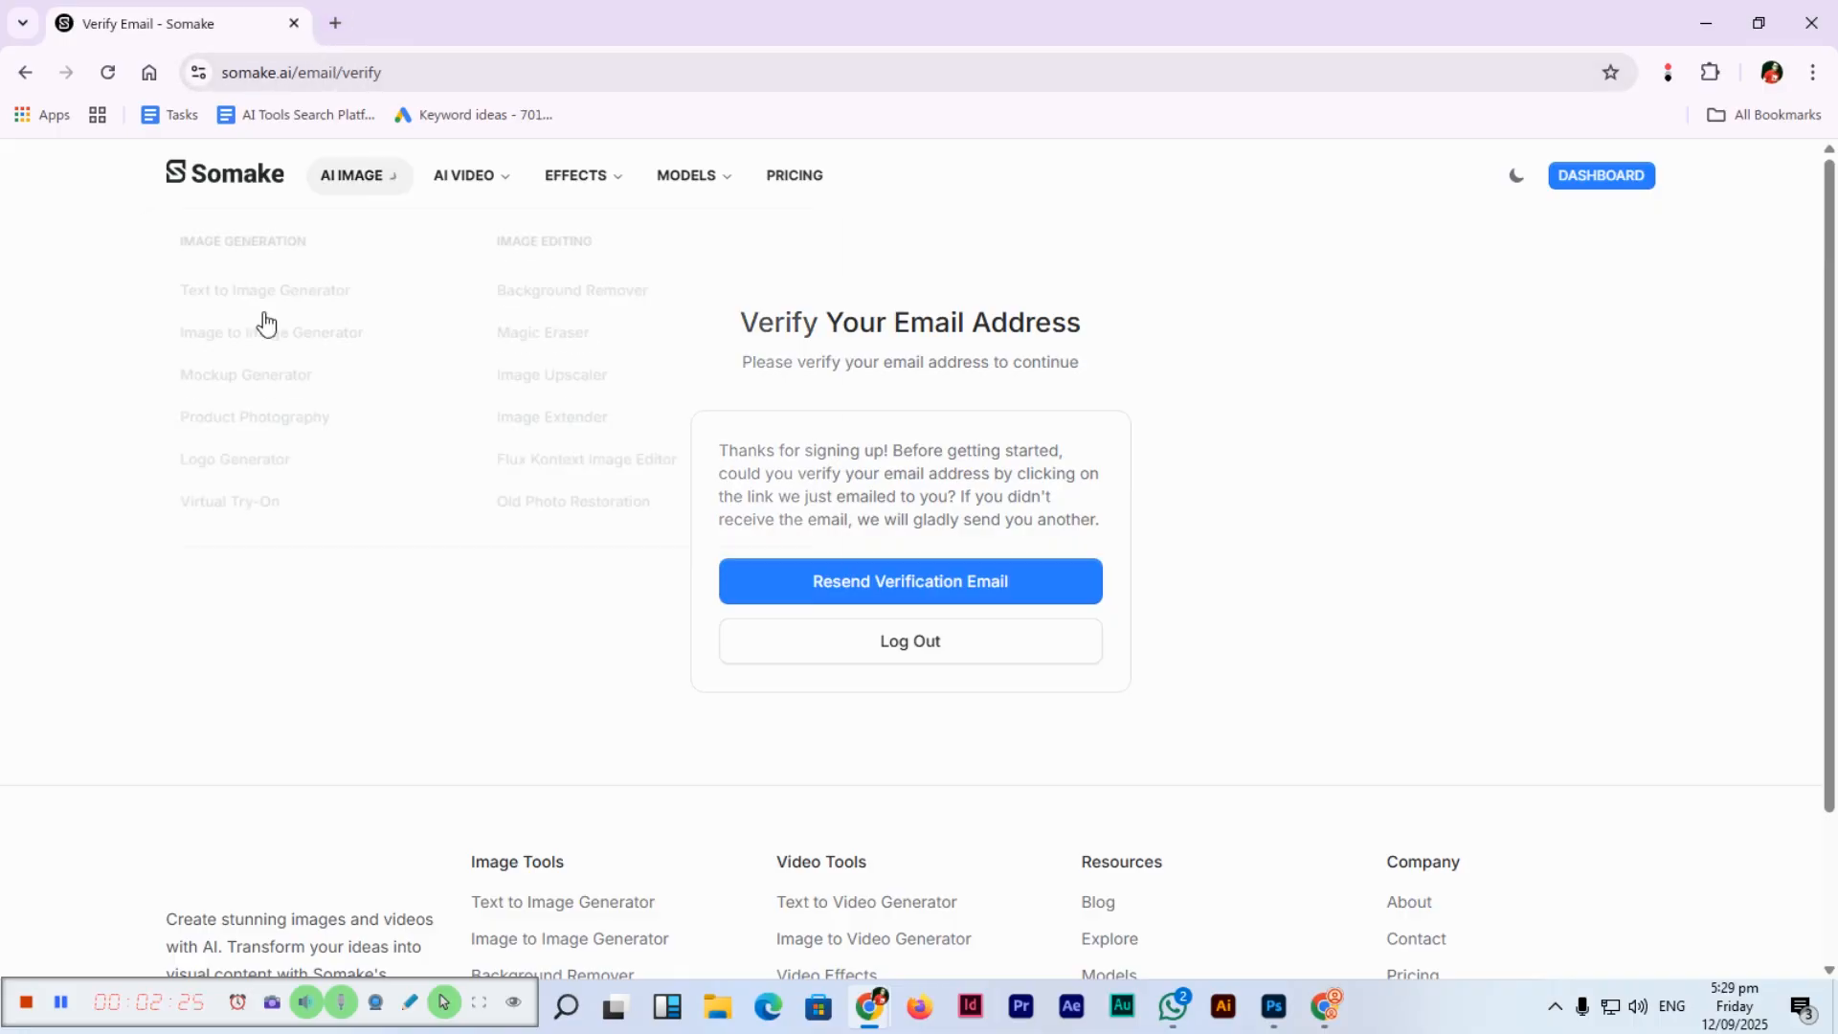
Return to the Text-to-Image tab and confirm the northern lights prompt is still entered.
click(58, 1002)
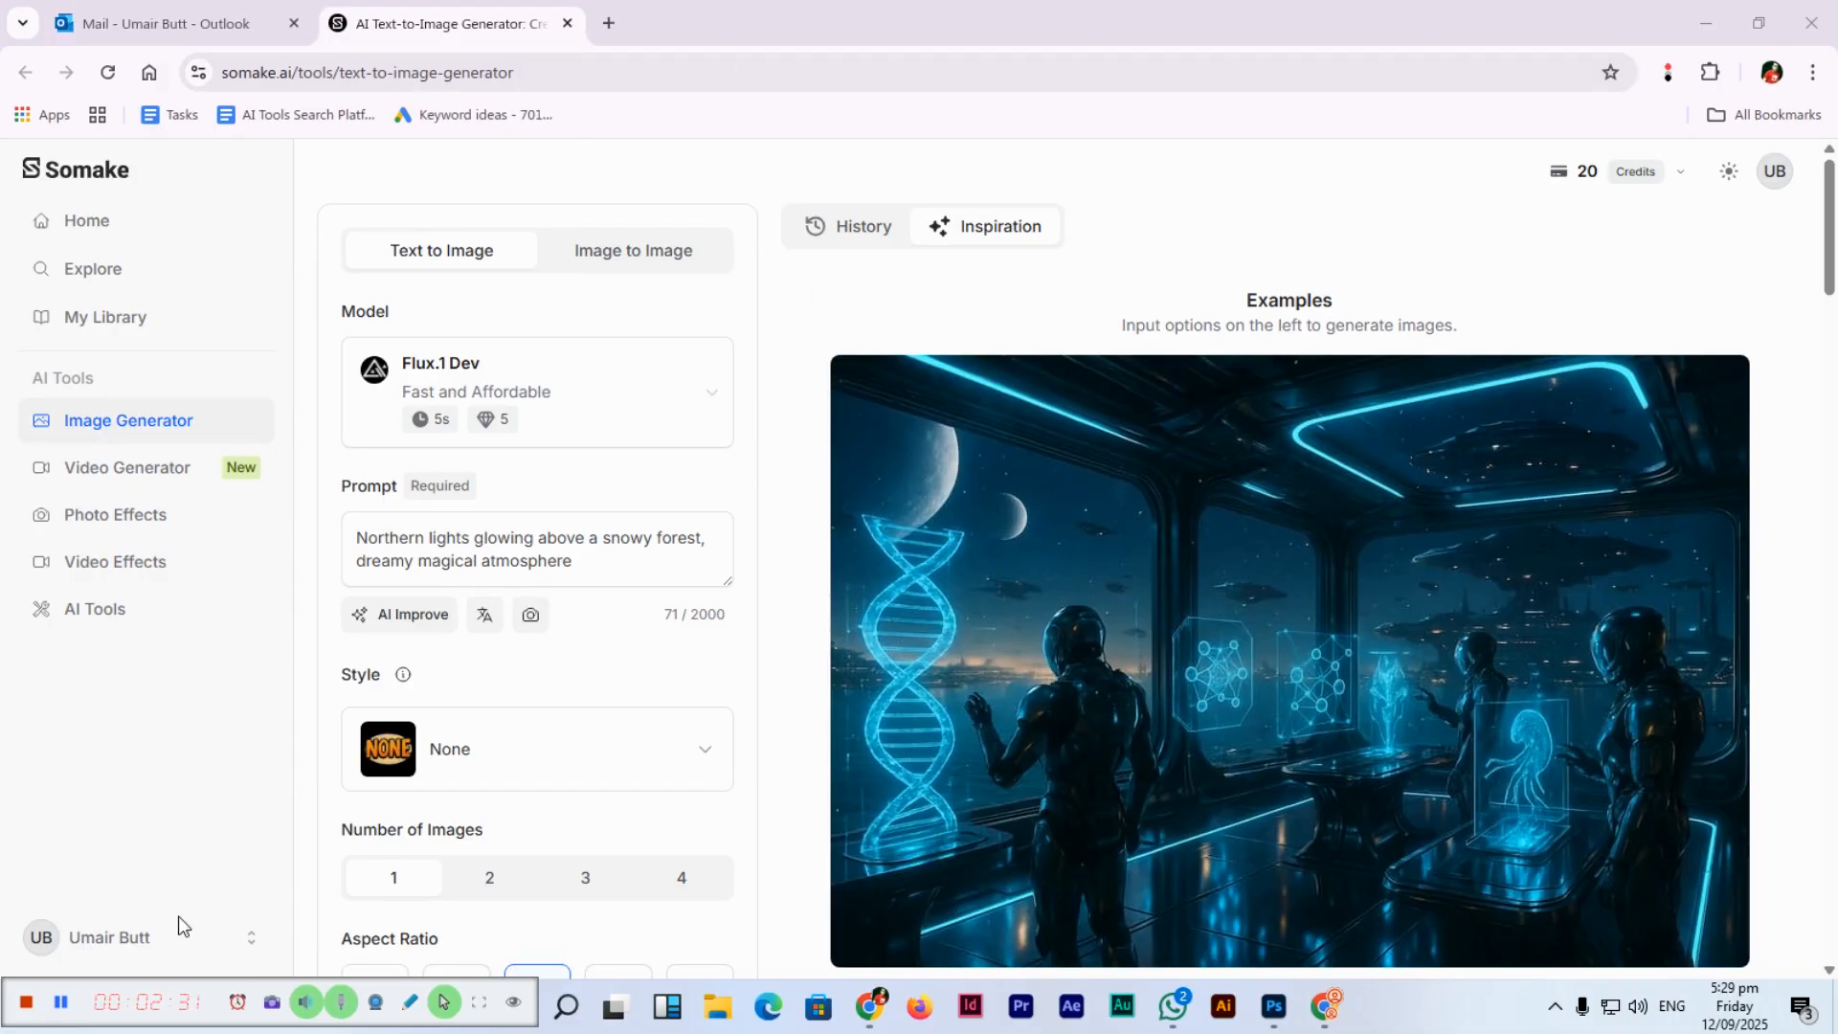
click(613, 558)
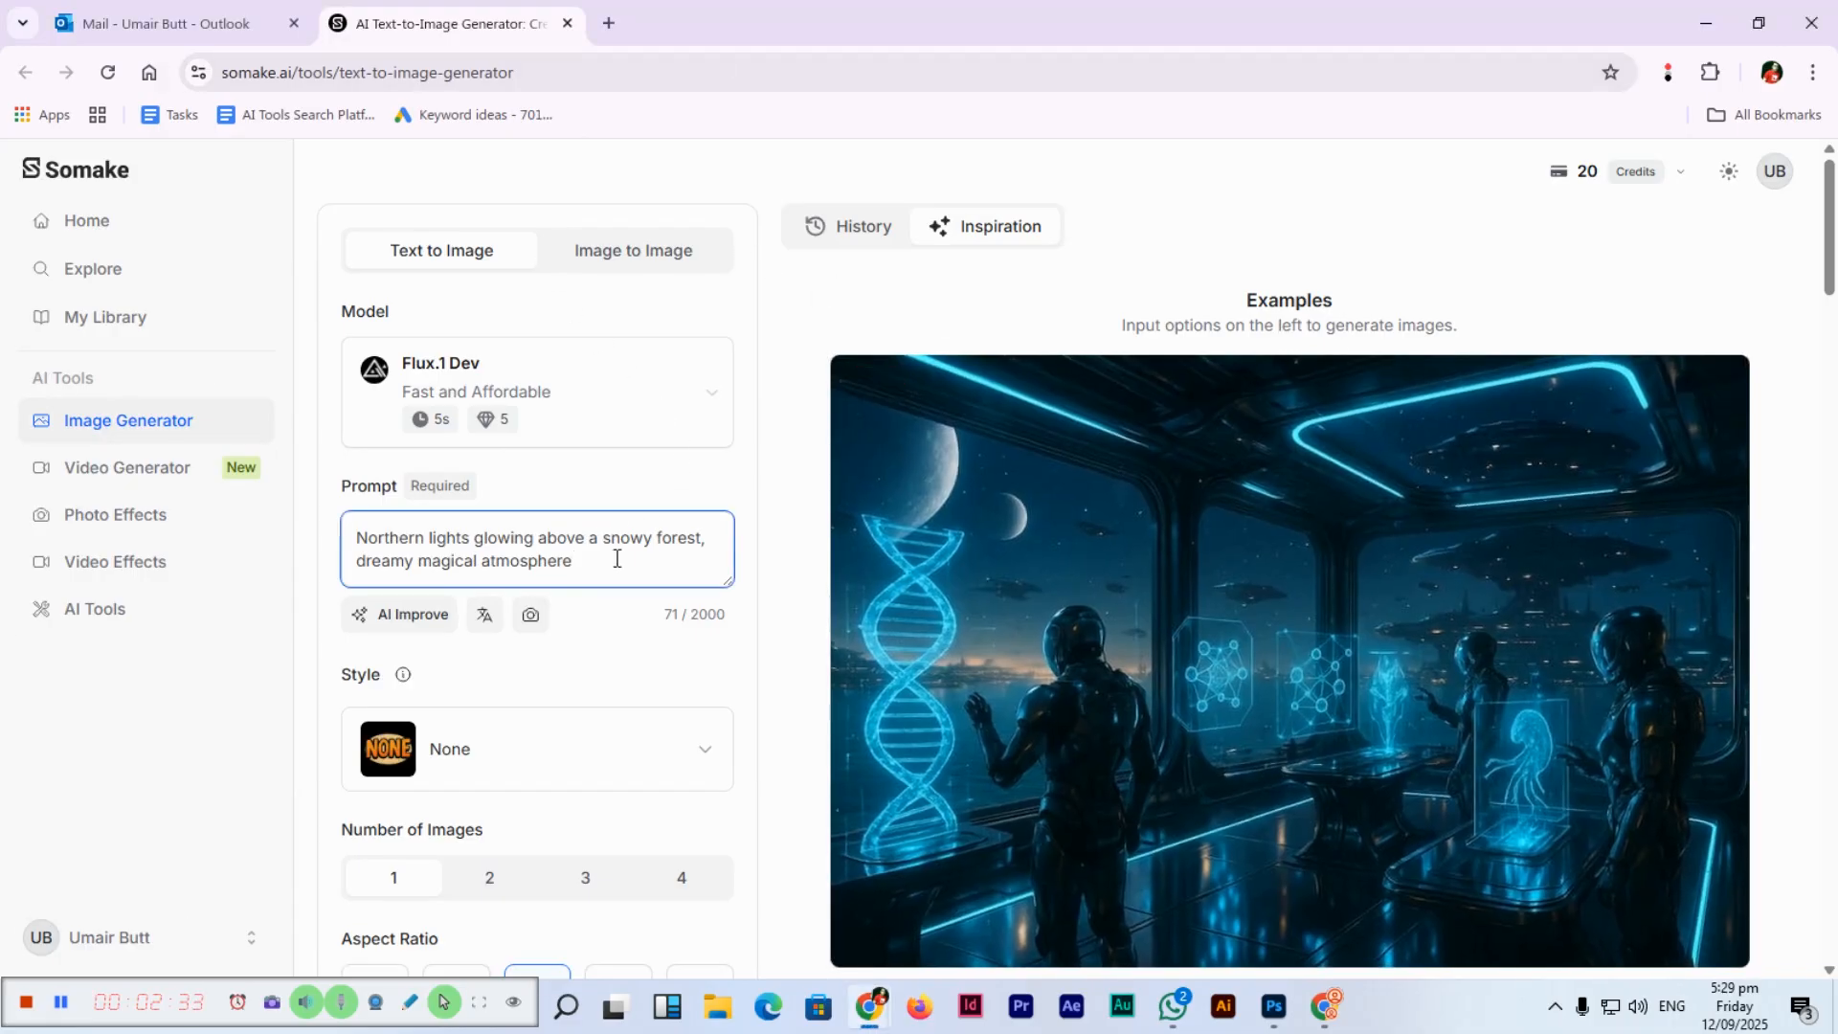
key(ctrl+a)
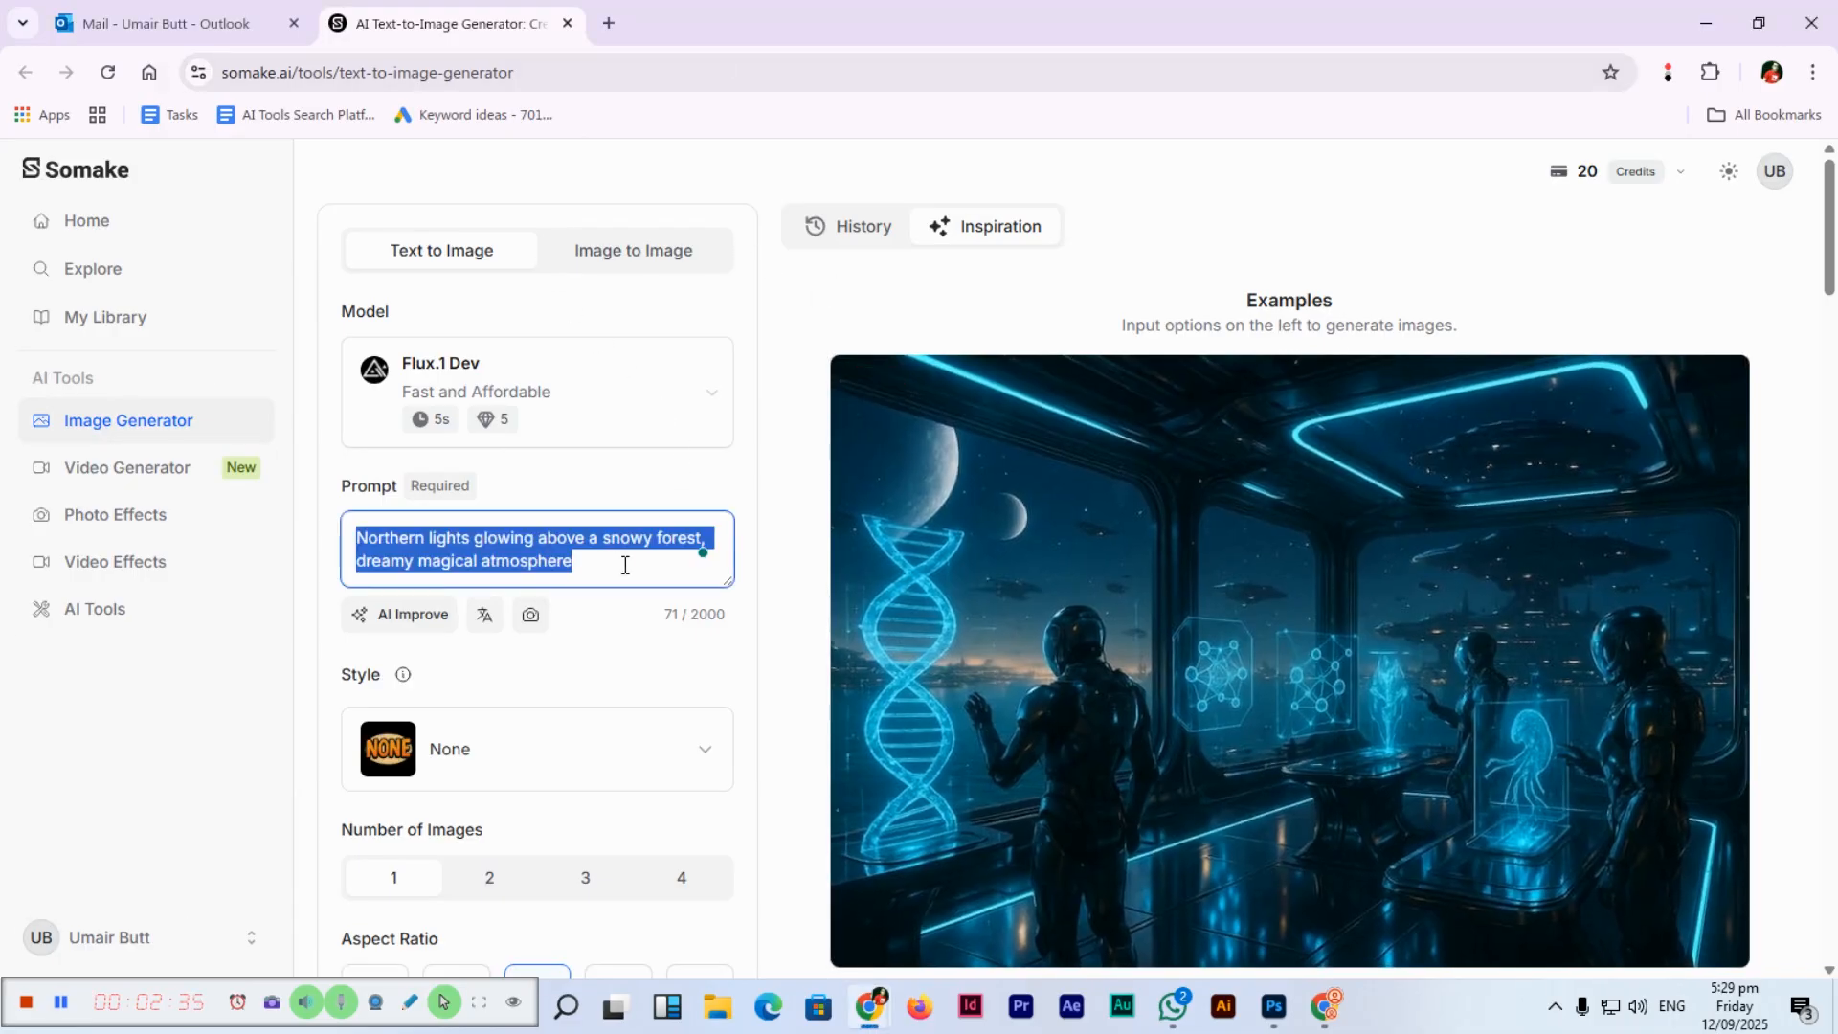
click(624, 564)
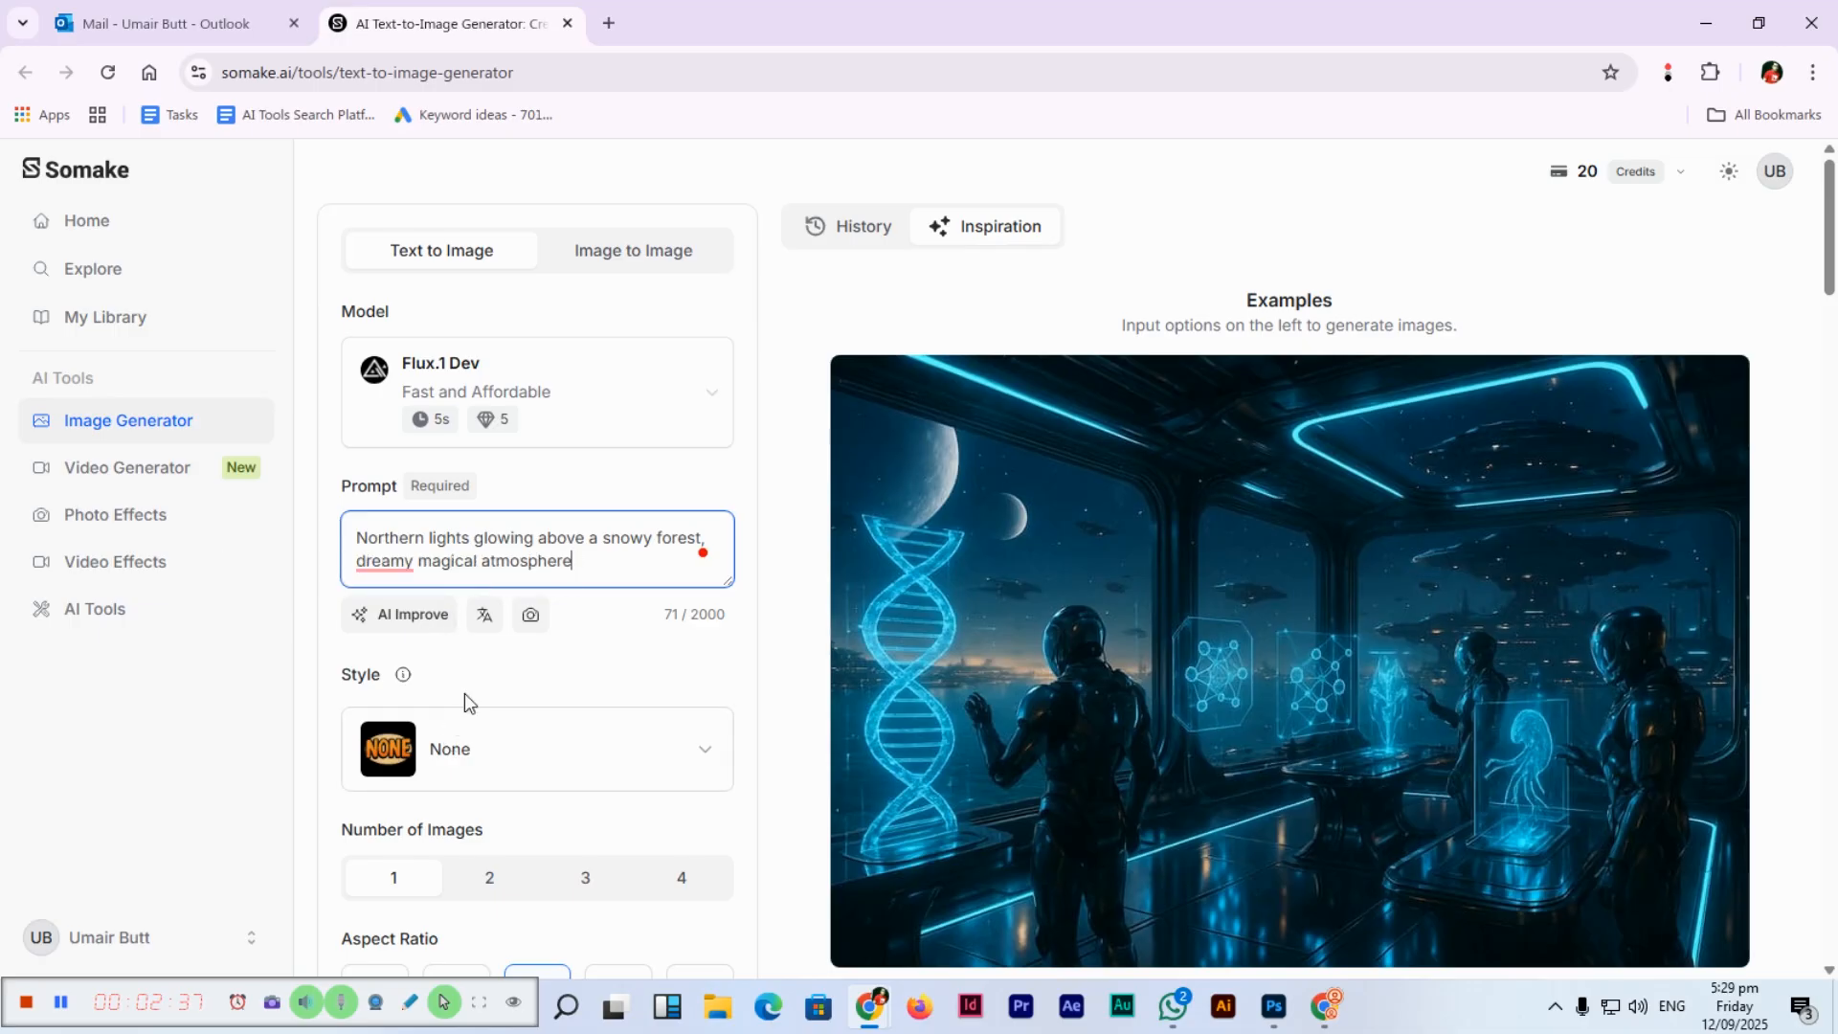
Generate the 4:3 northern lights forest image for 5 credits and open it enlarged.
scroll(463, 693, down, 2)
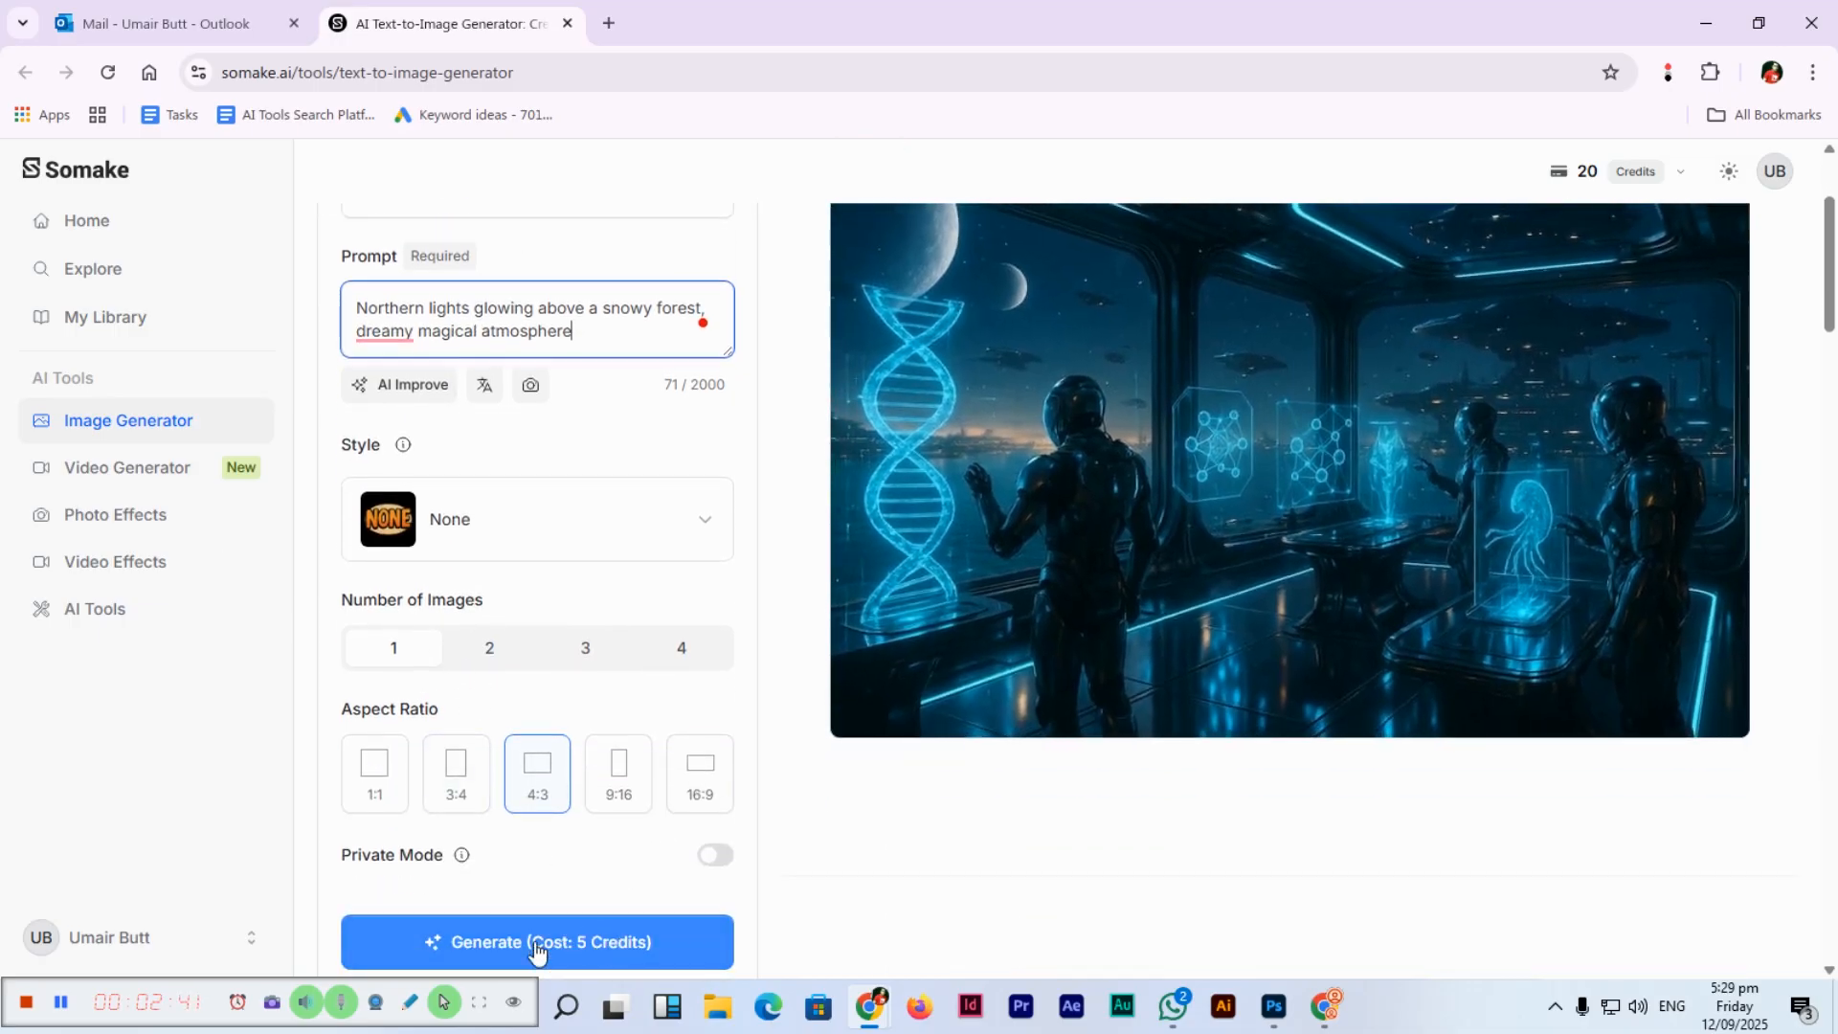
click(534, 941)
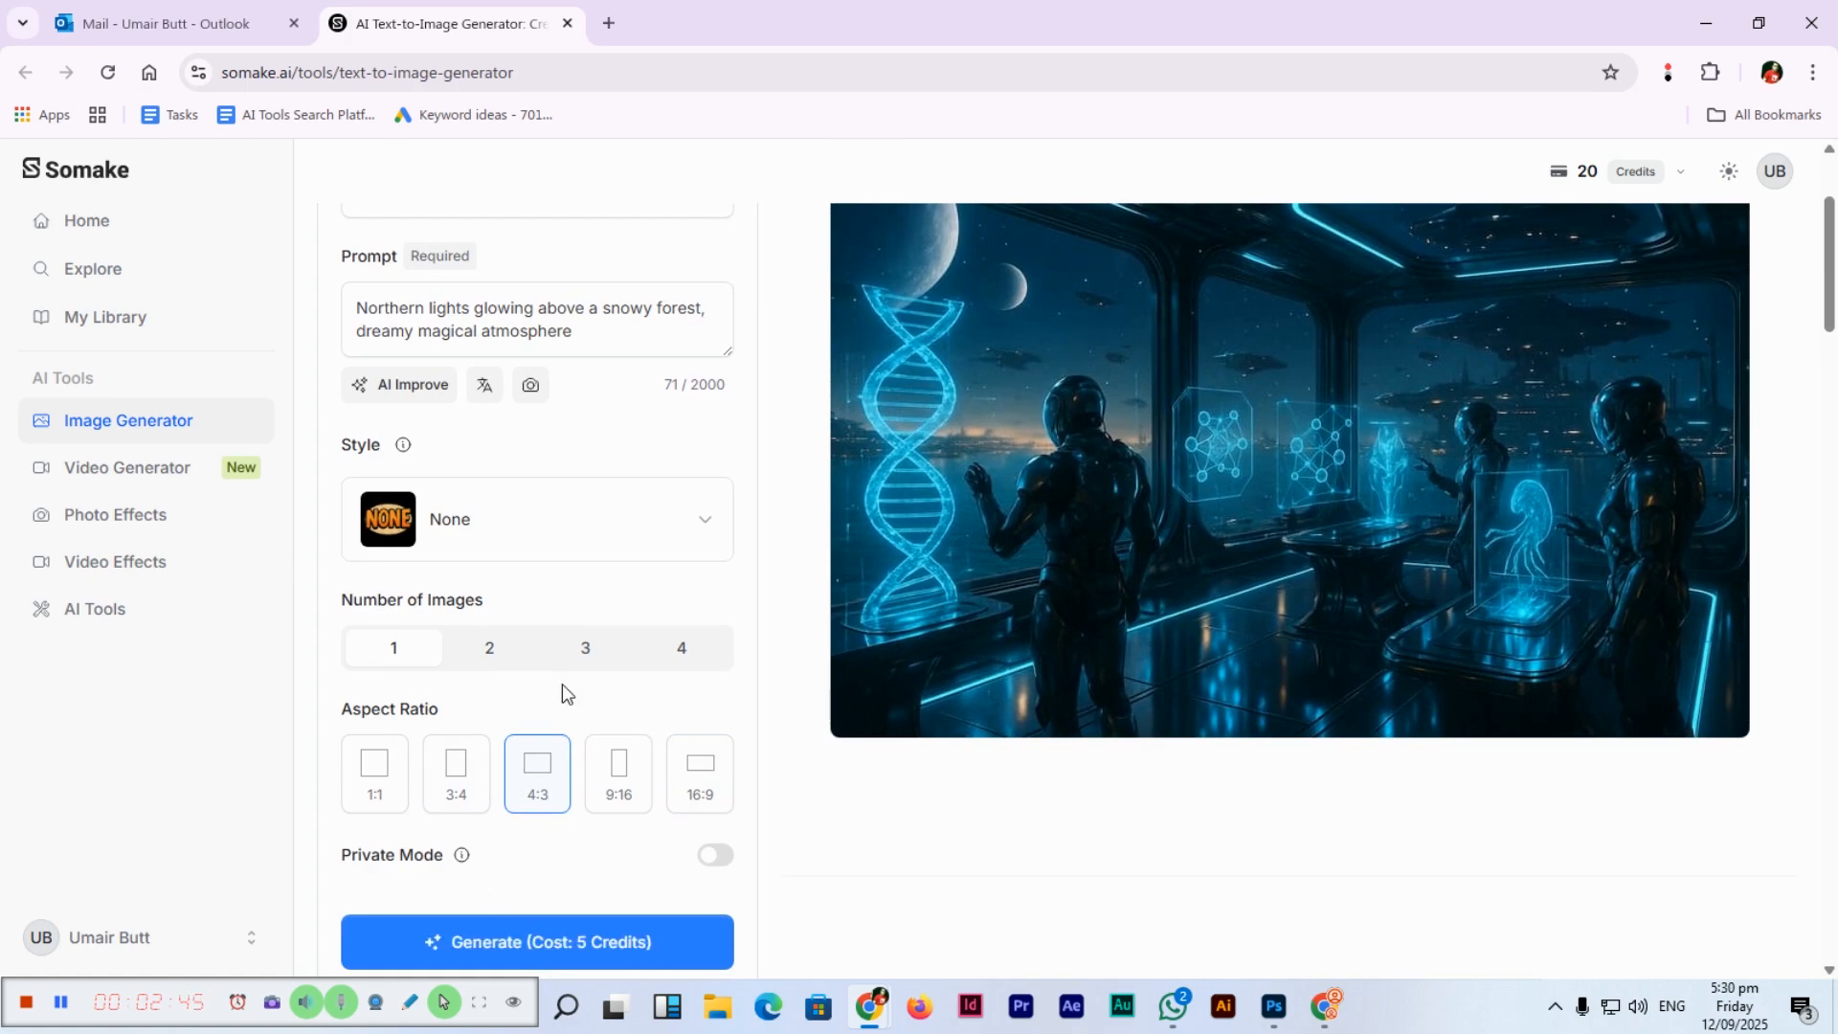
scroll(561, 684, up, 1)
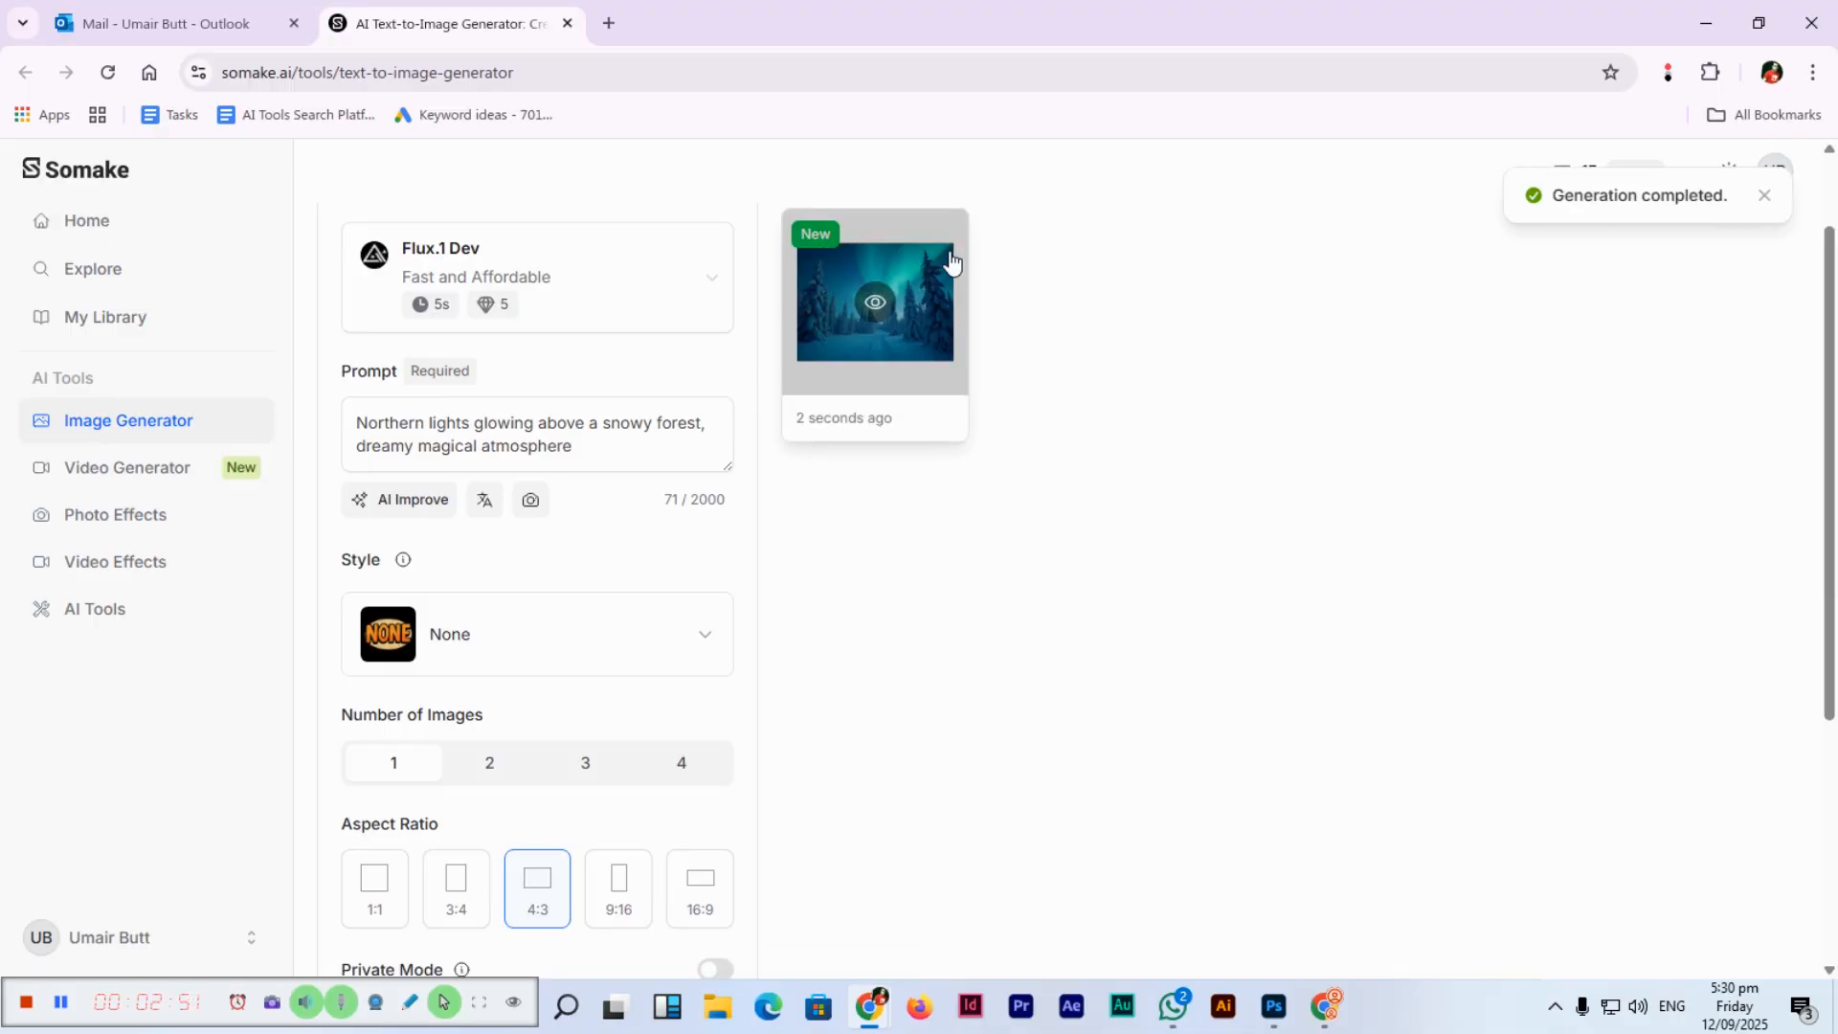
click(876, 304)
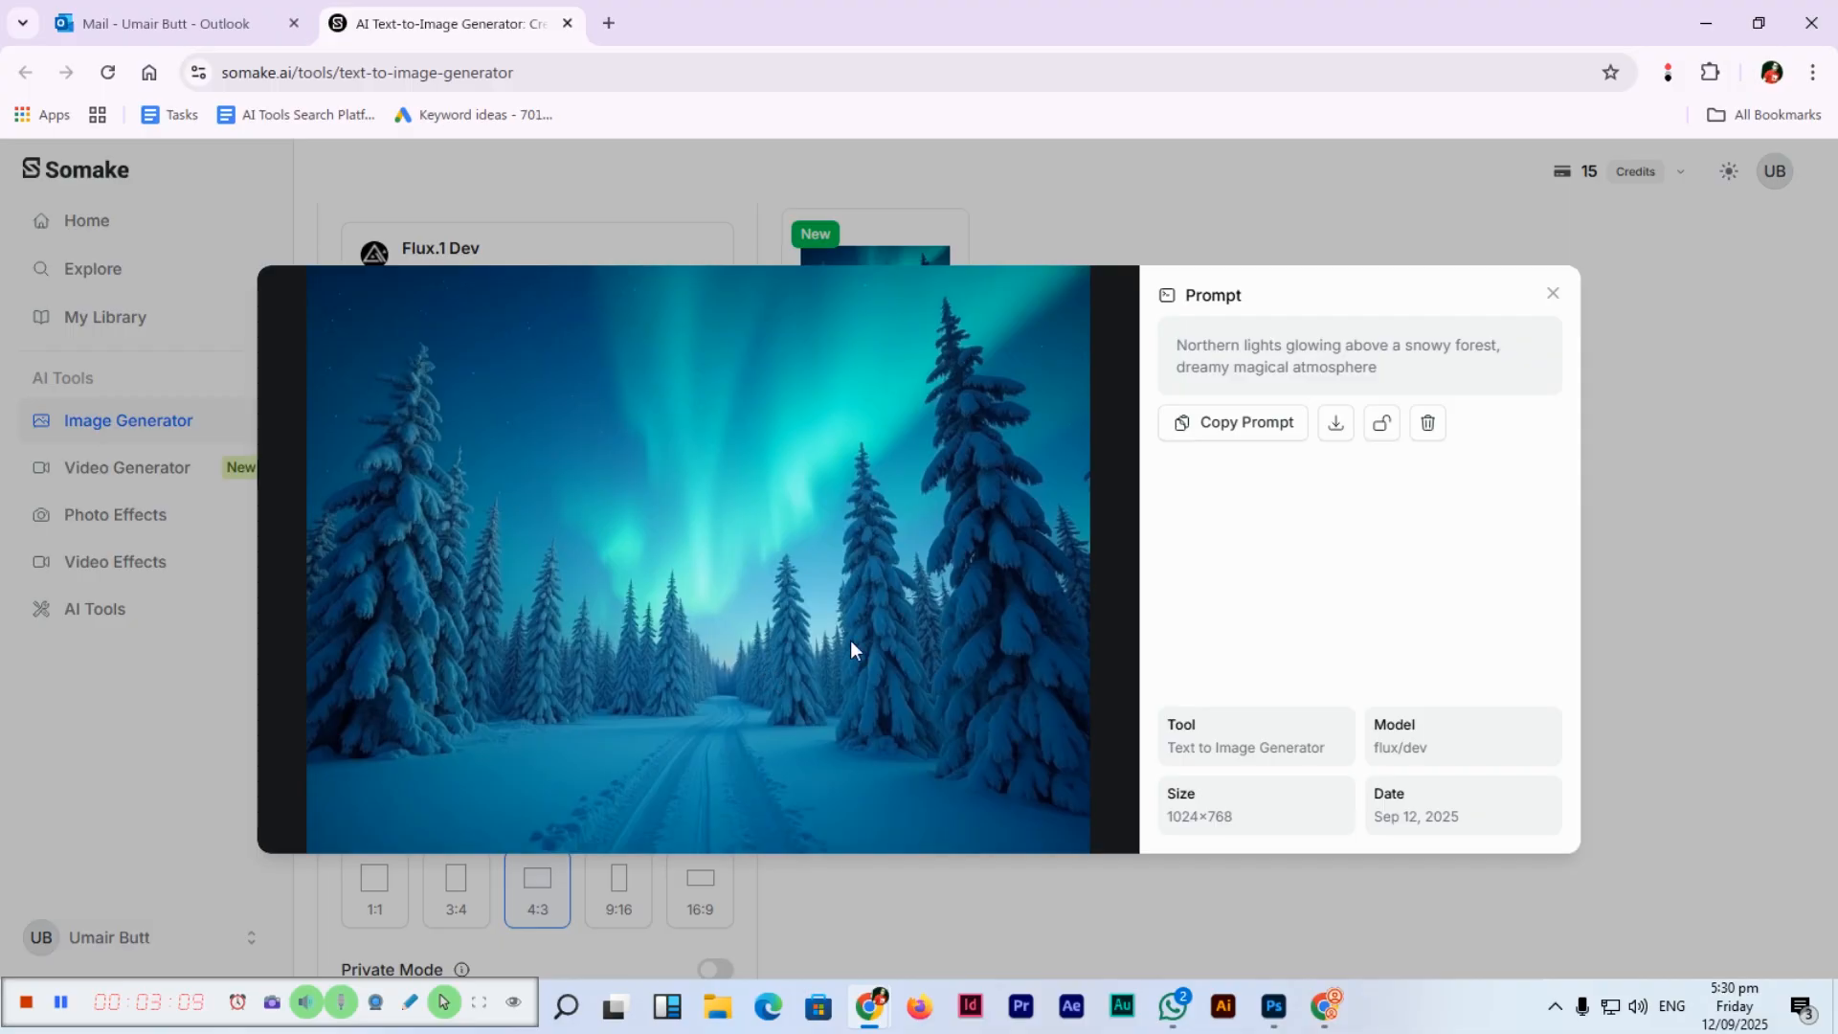
Close the enlarged northern-lights image preview.
click(1627, 487)
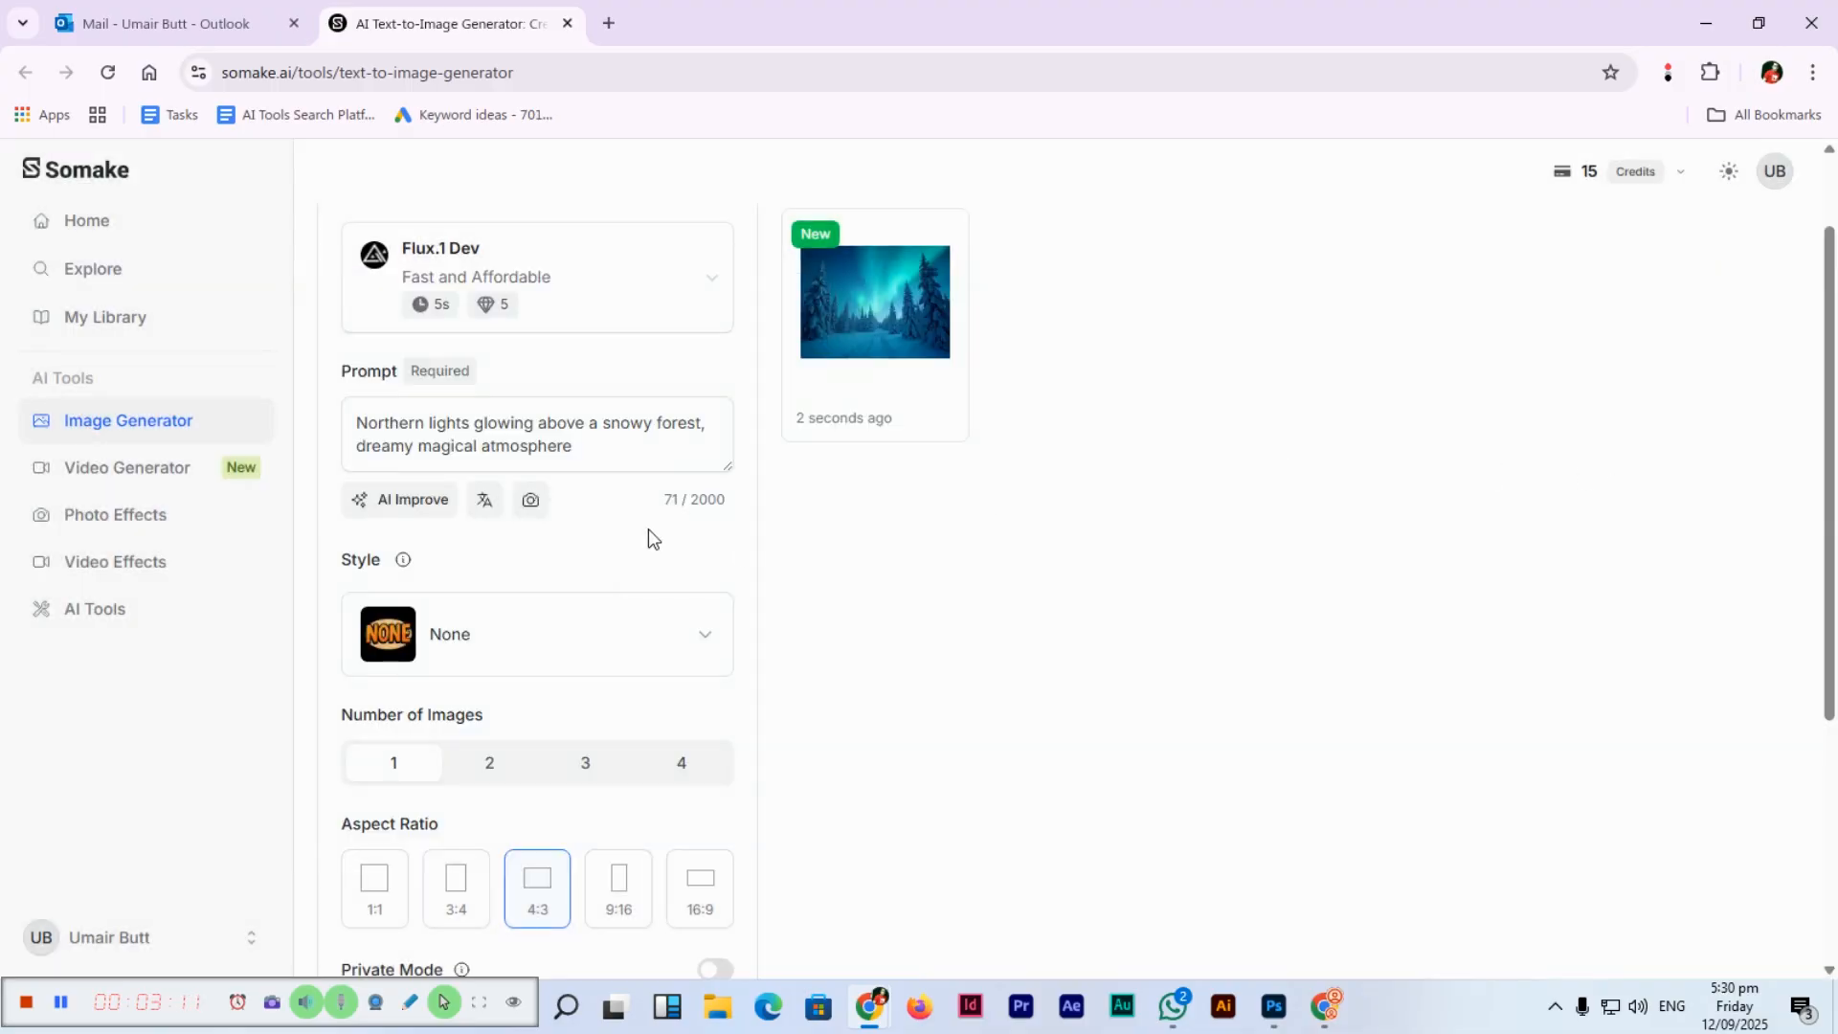
Open Photo Effects and browse styles such as Lego, Barbie, Crochet, Cyberpunk and Ghibli.
click(159, 538)
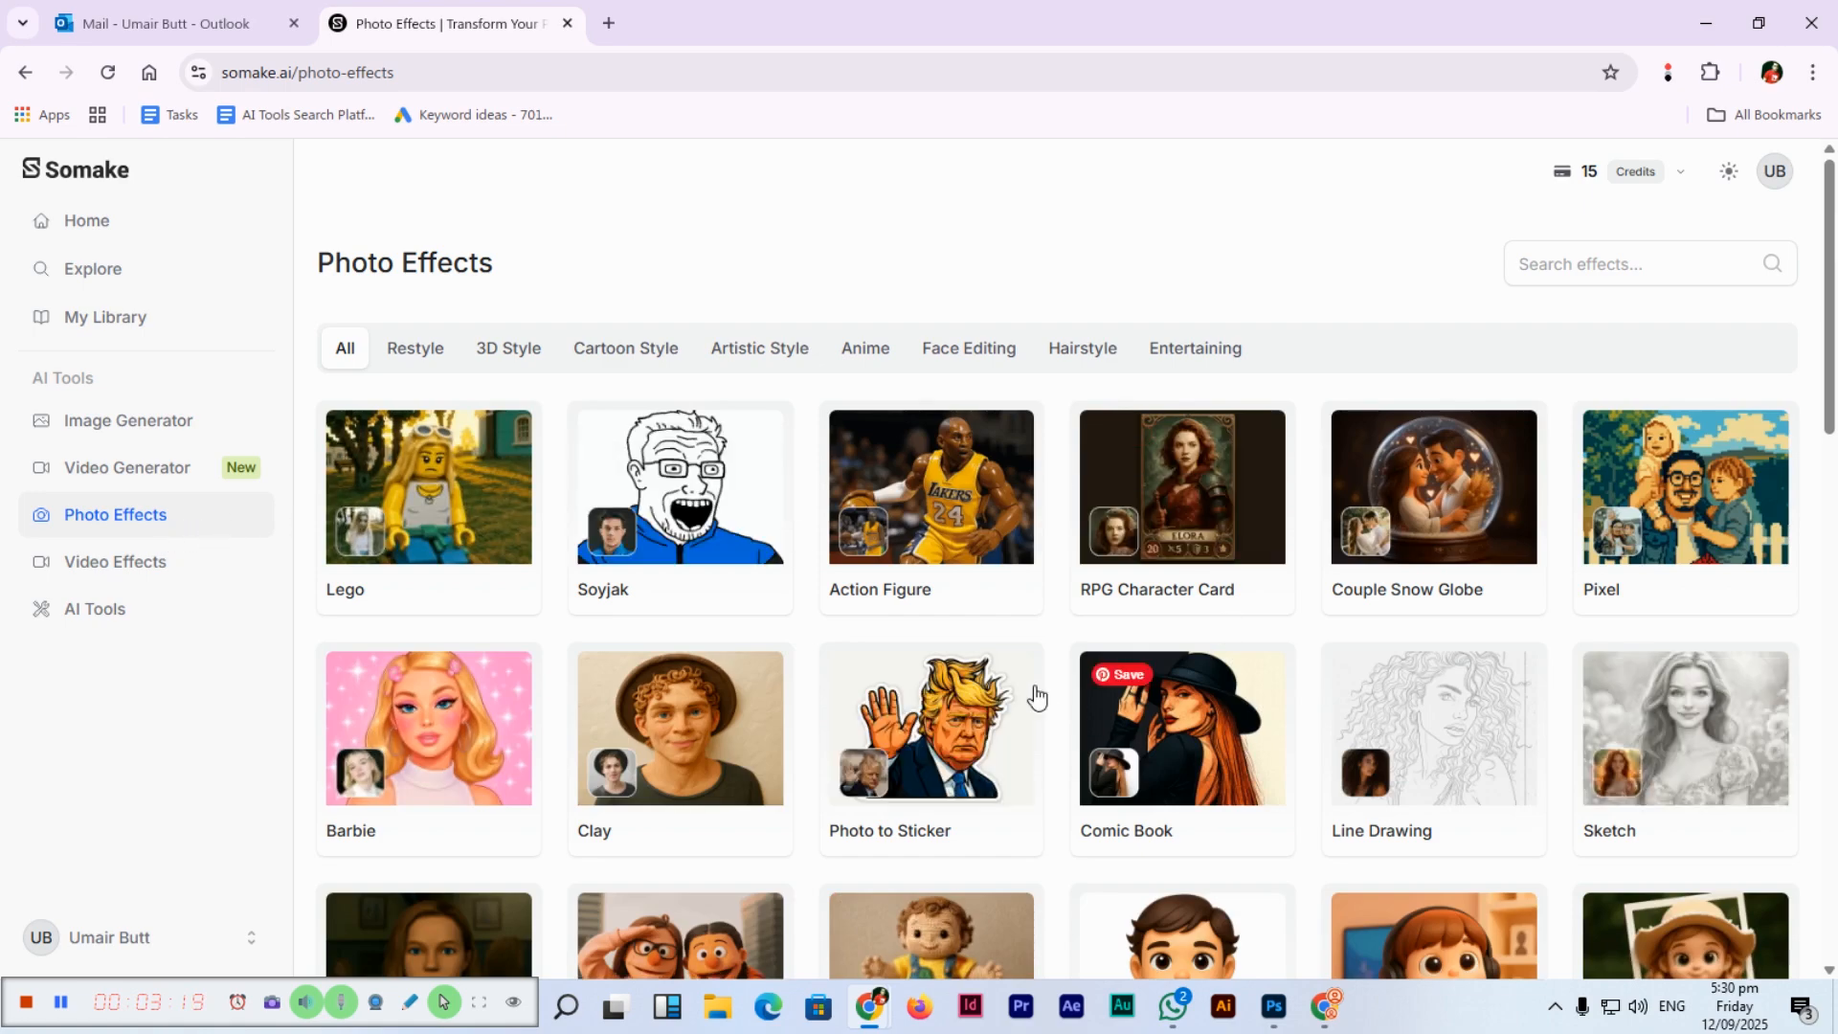
scroll(1033, 696, down, 1)
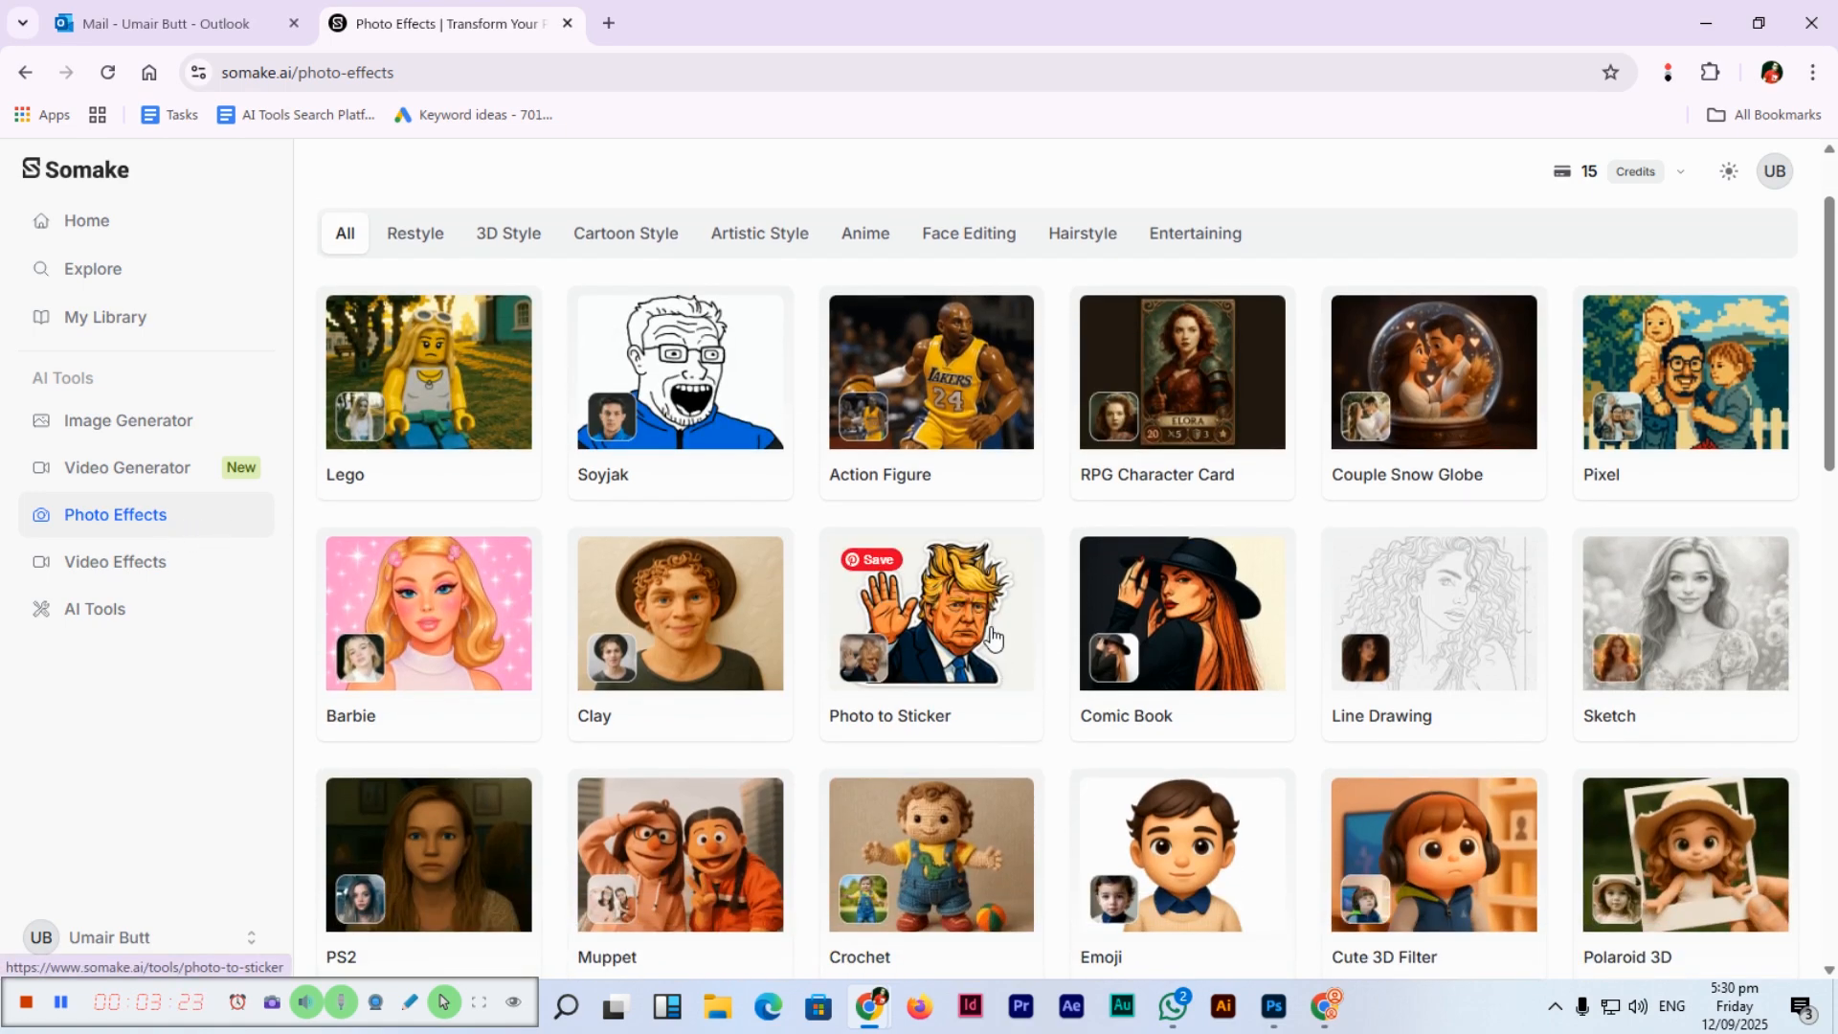
scroll(991, 639, down, 2)
scroll(991, 639, down, 2)
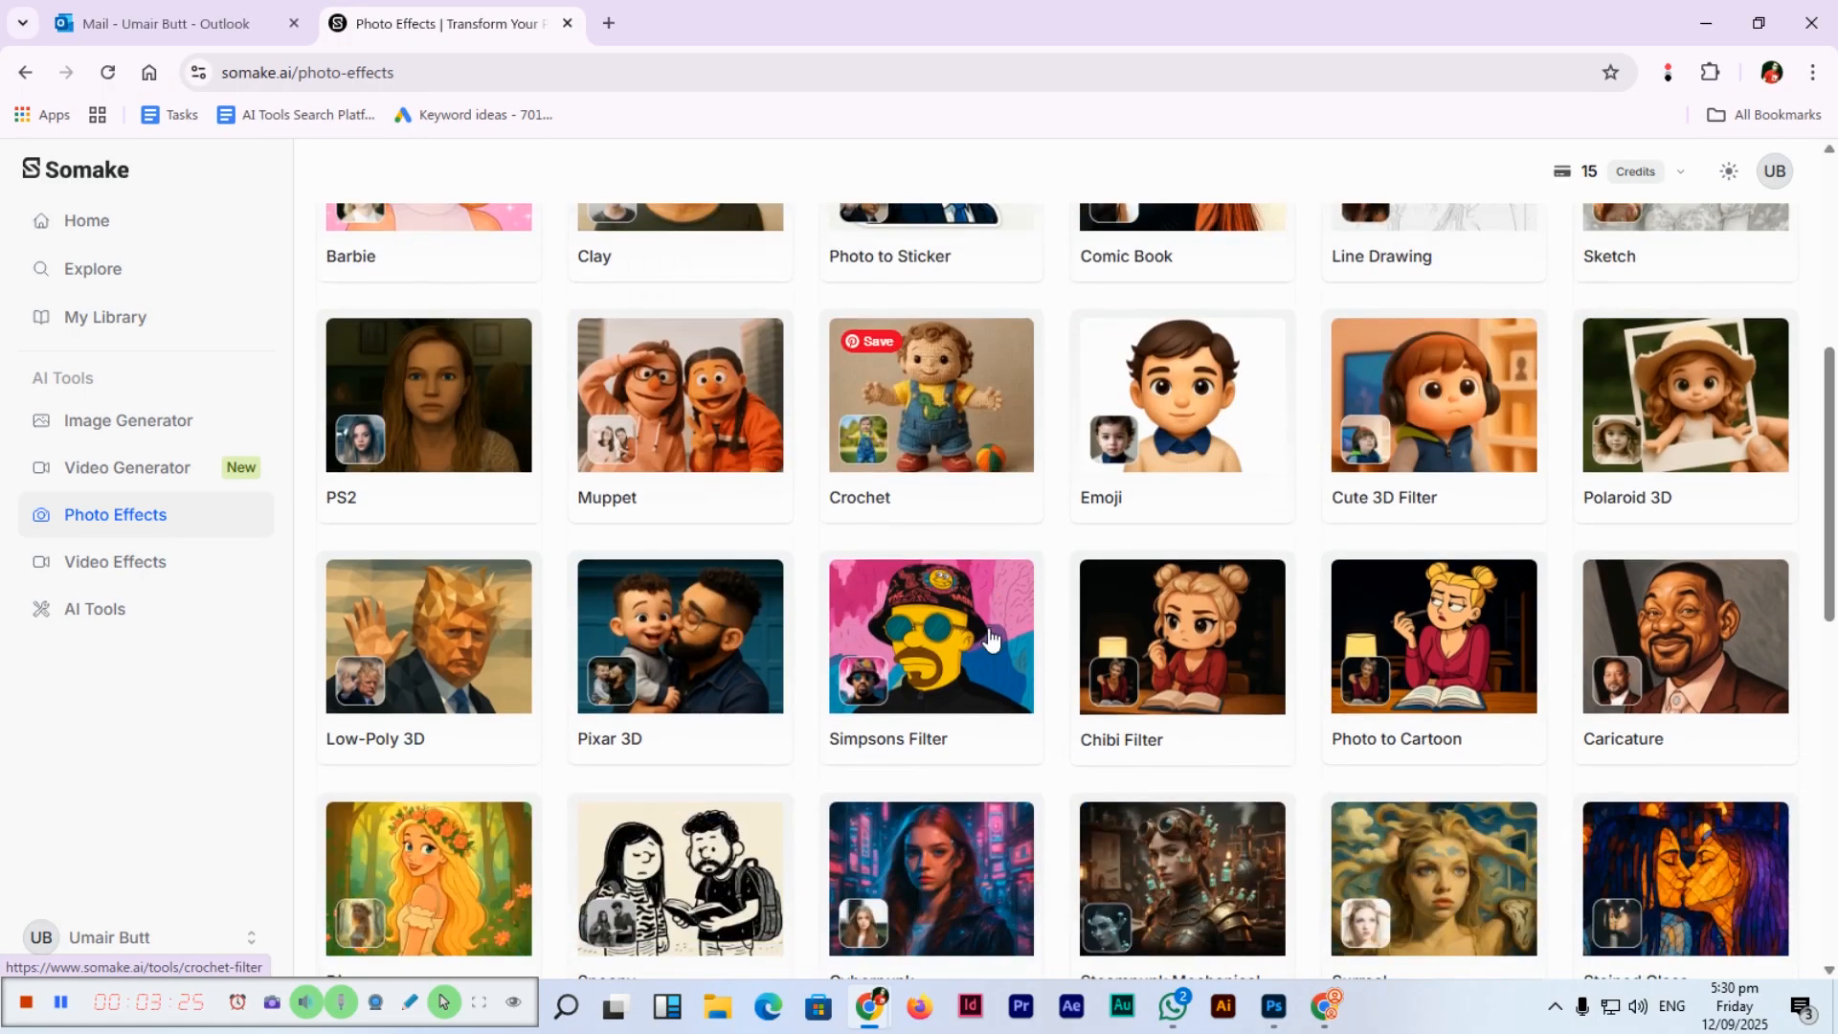
scroll(1005, 632, down, 2)
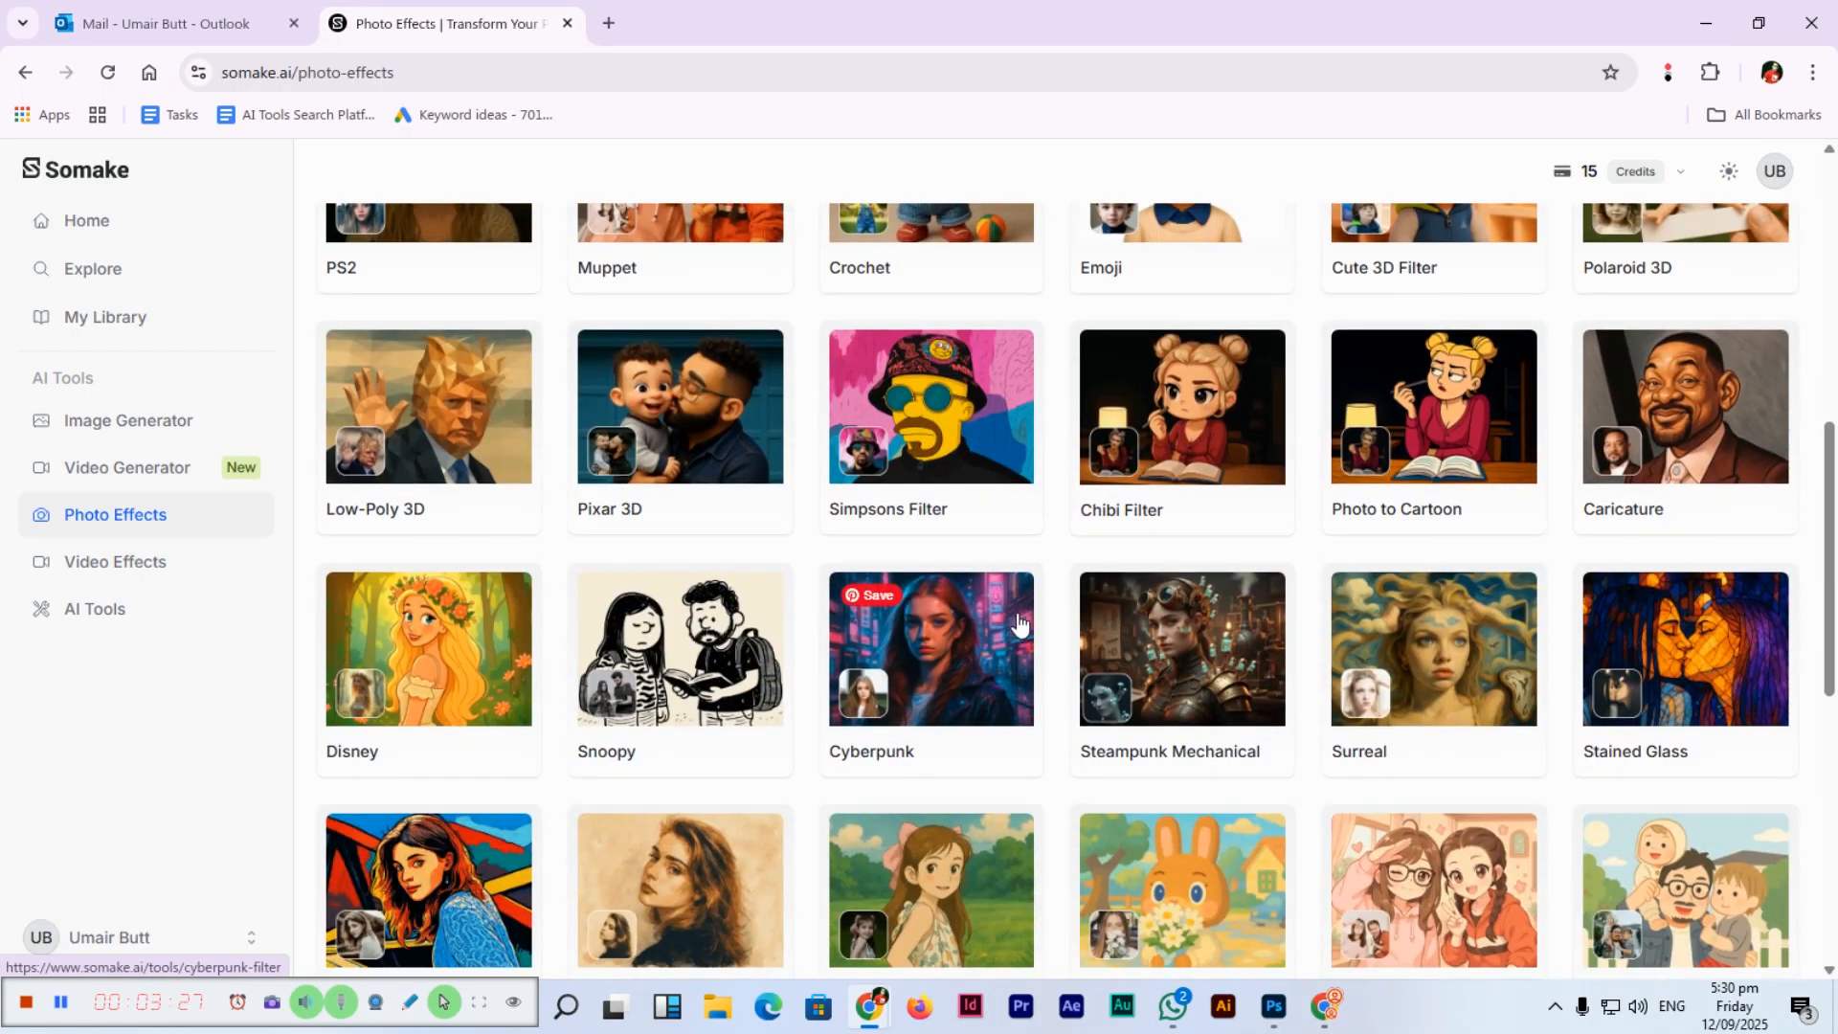
scroll(995, 632, down, 1)
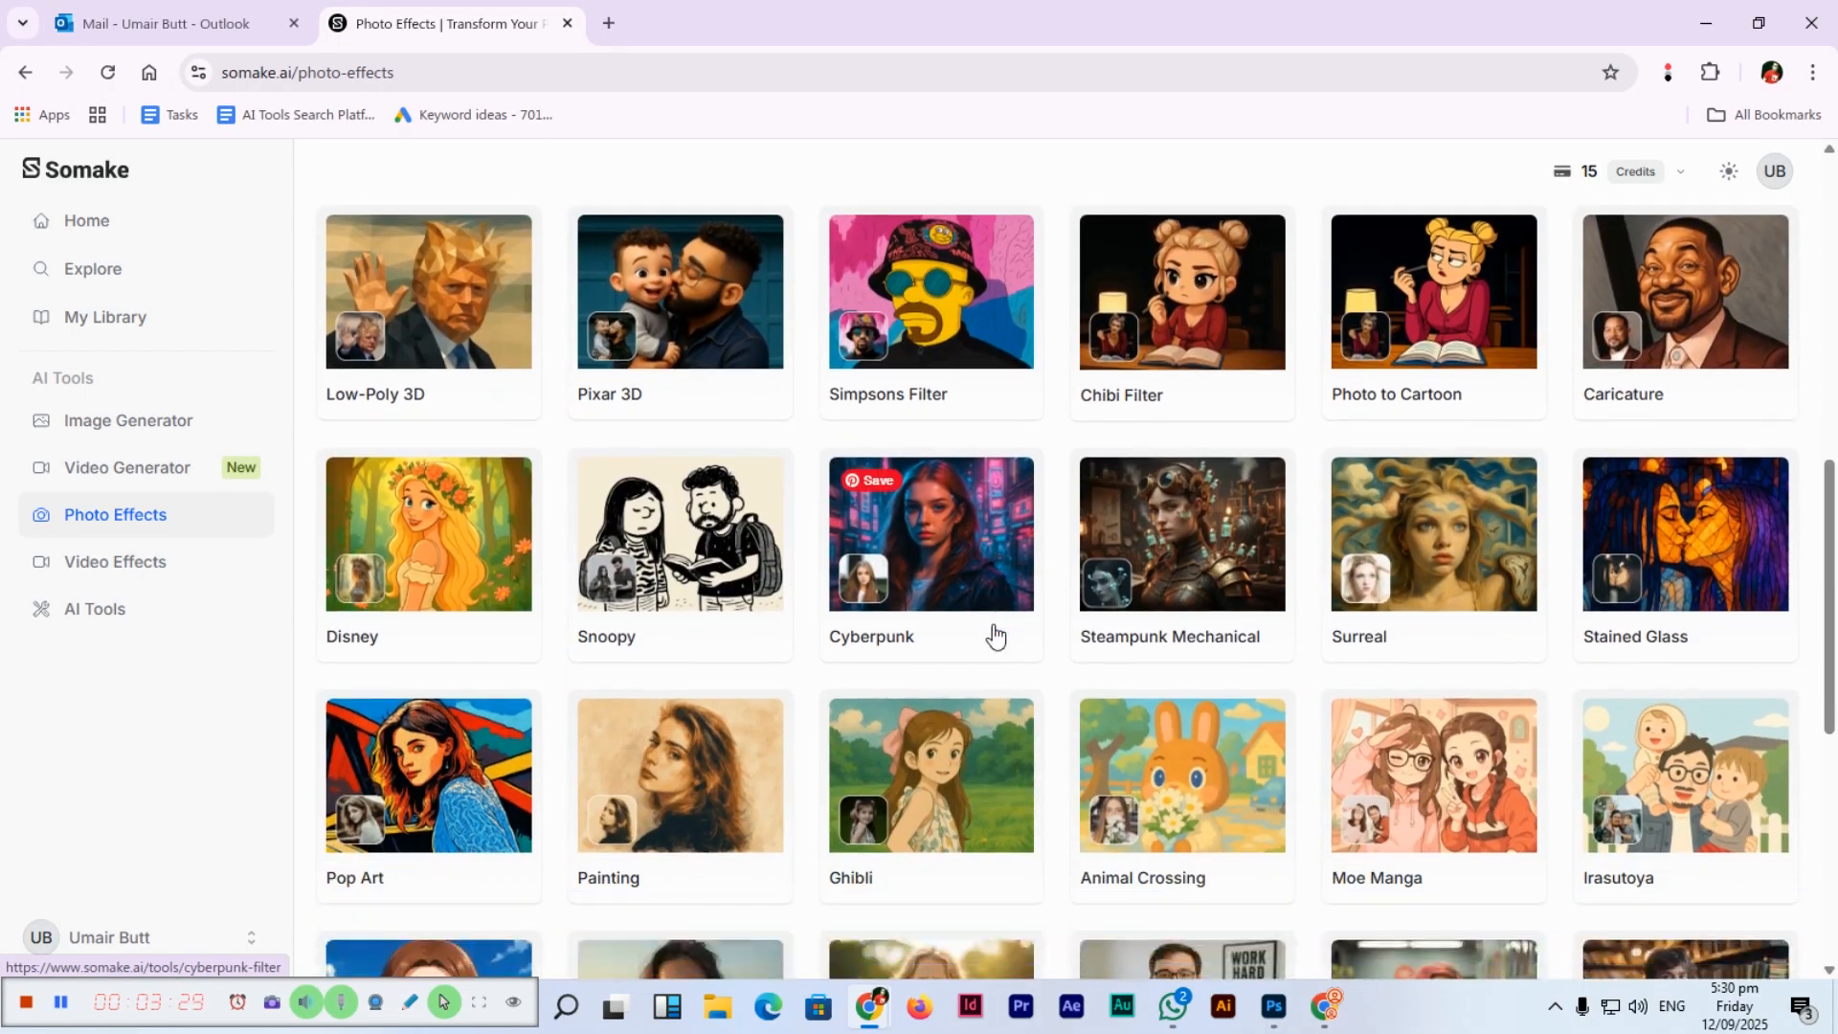
scroll(924, 625, up, 4)
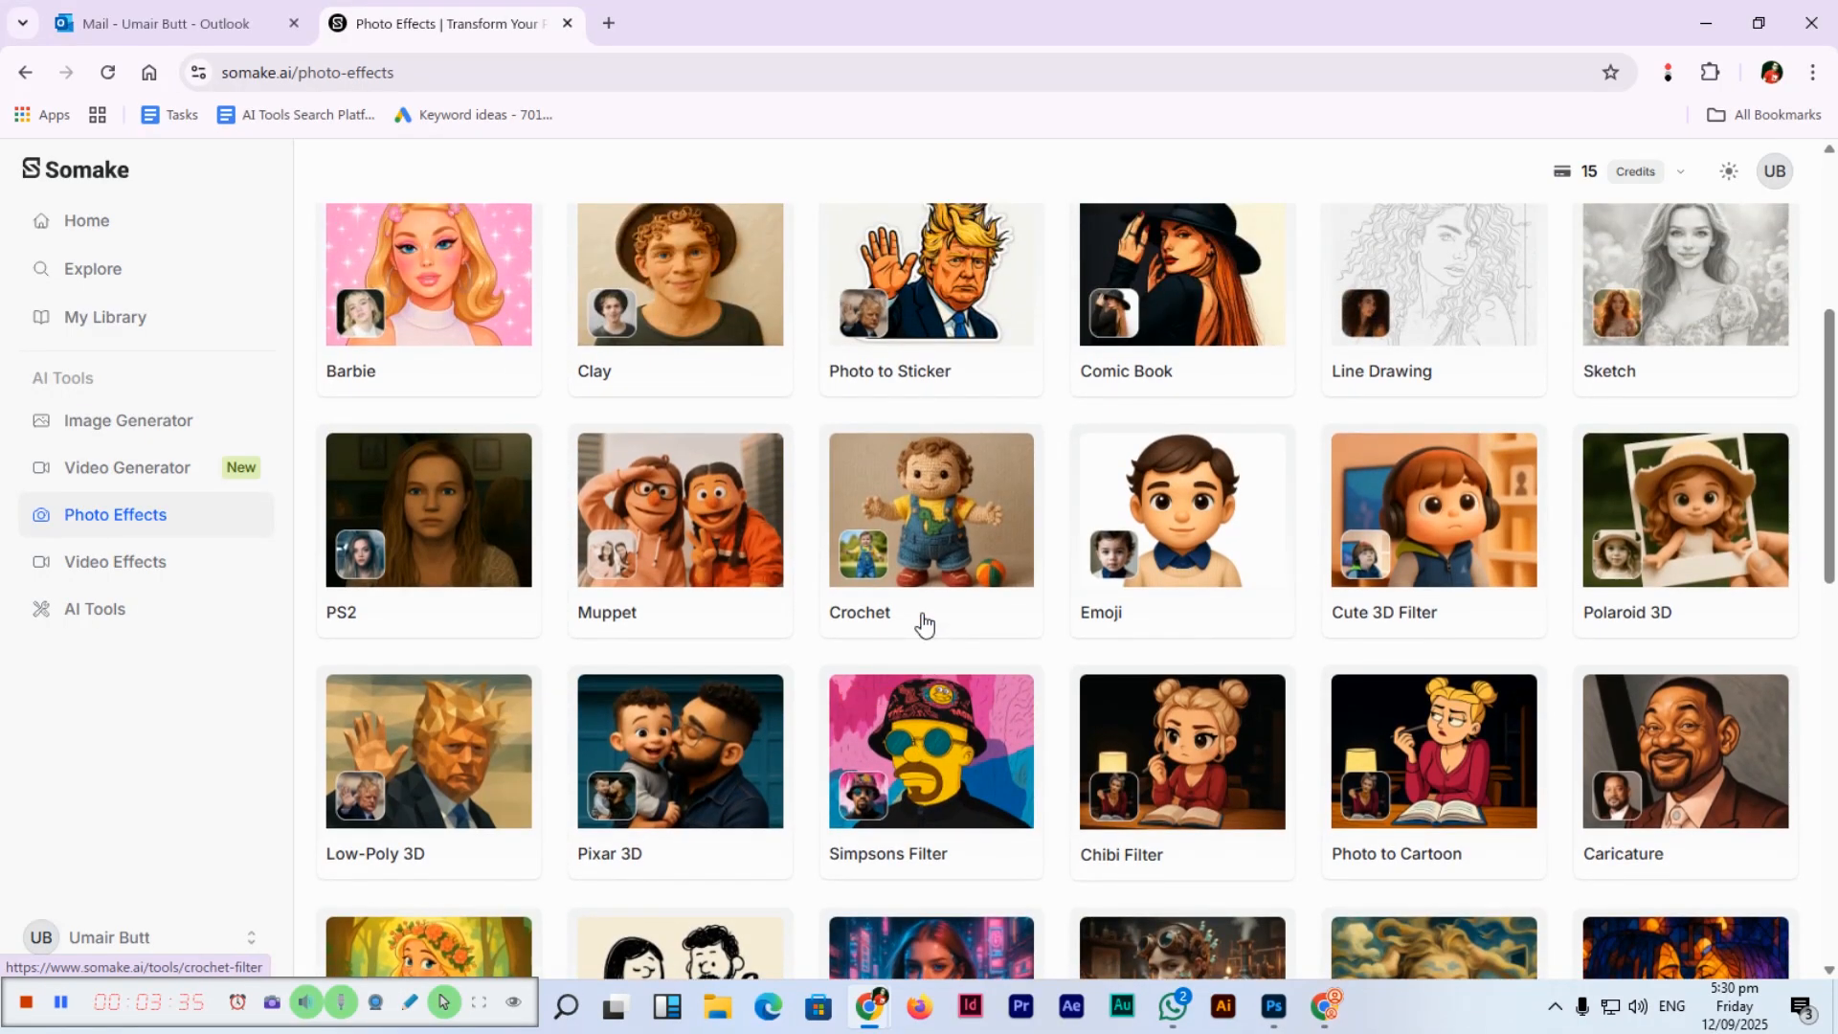
scroll(942, 737, up, 2)
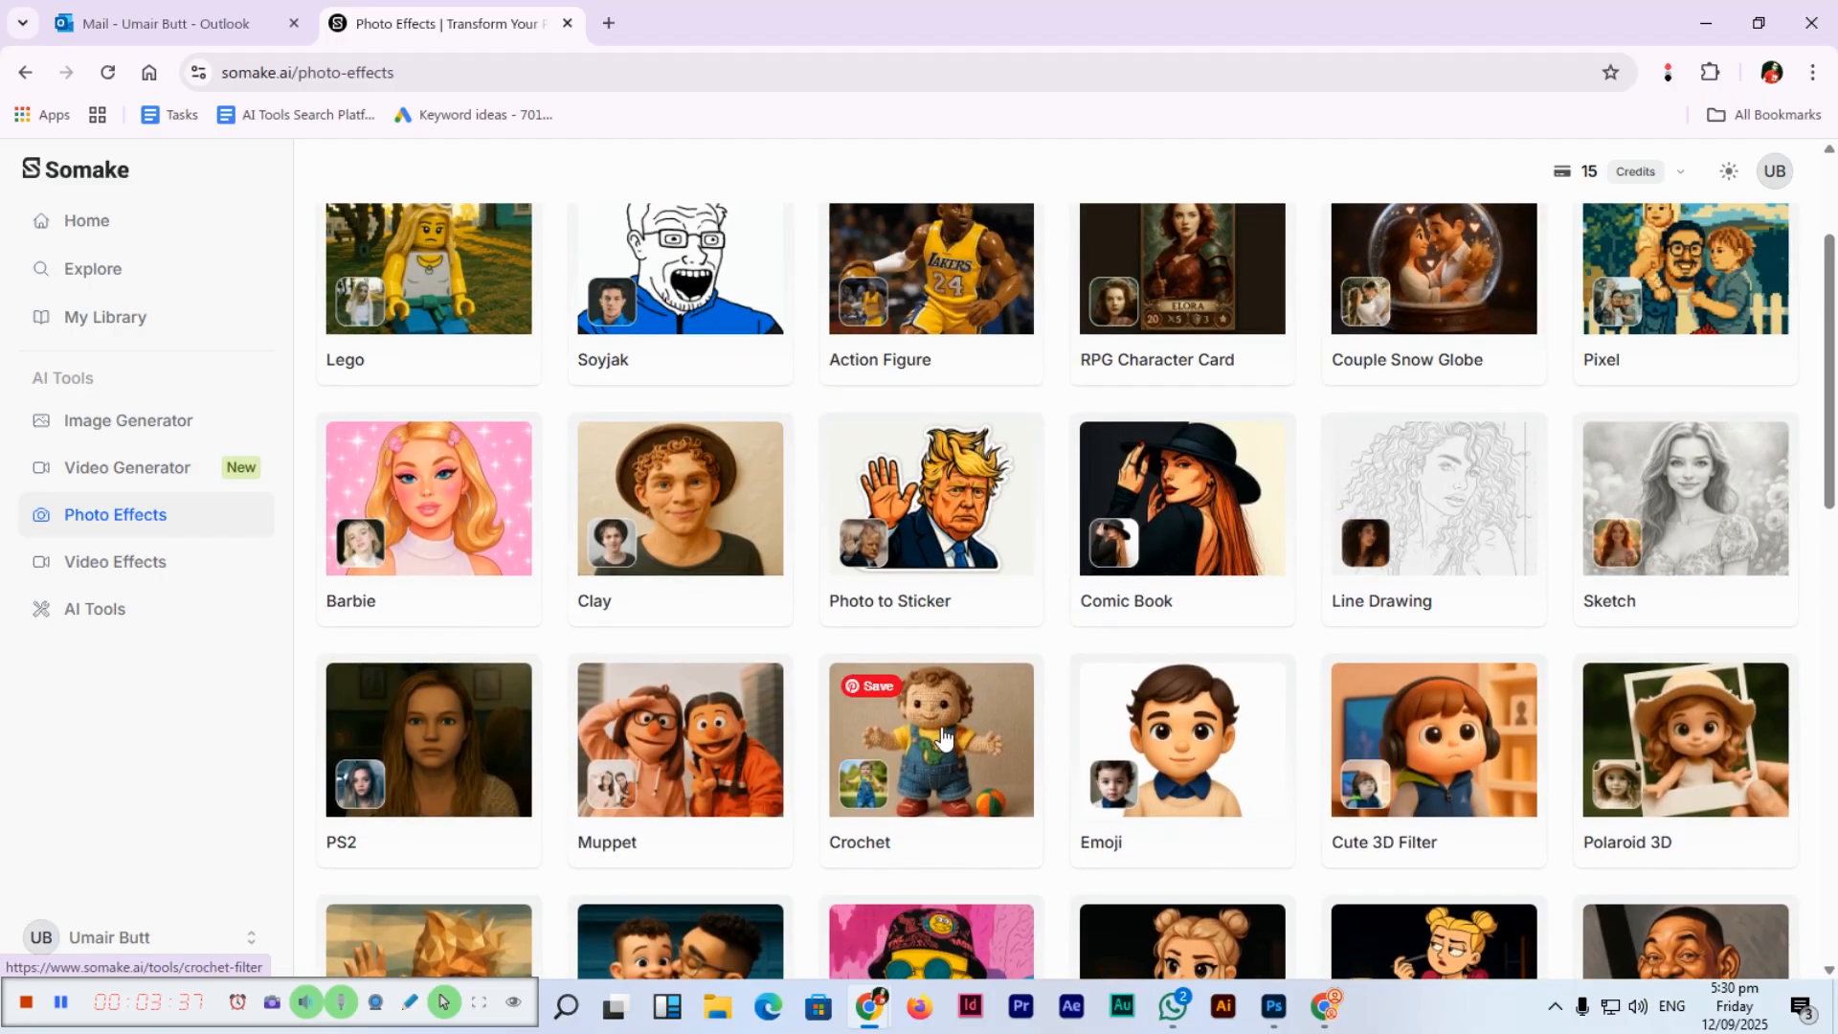
Open Photo to Sticker and upload the portrait photo from the Personal (F:) drive.
click(961, 495)
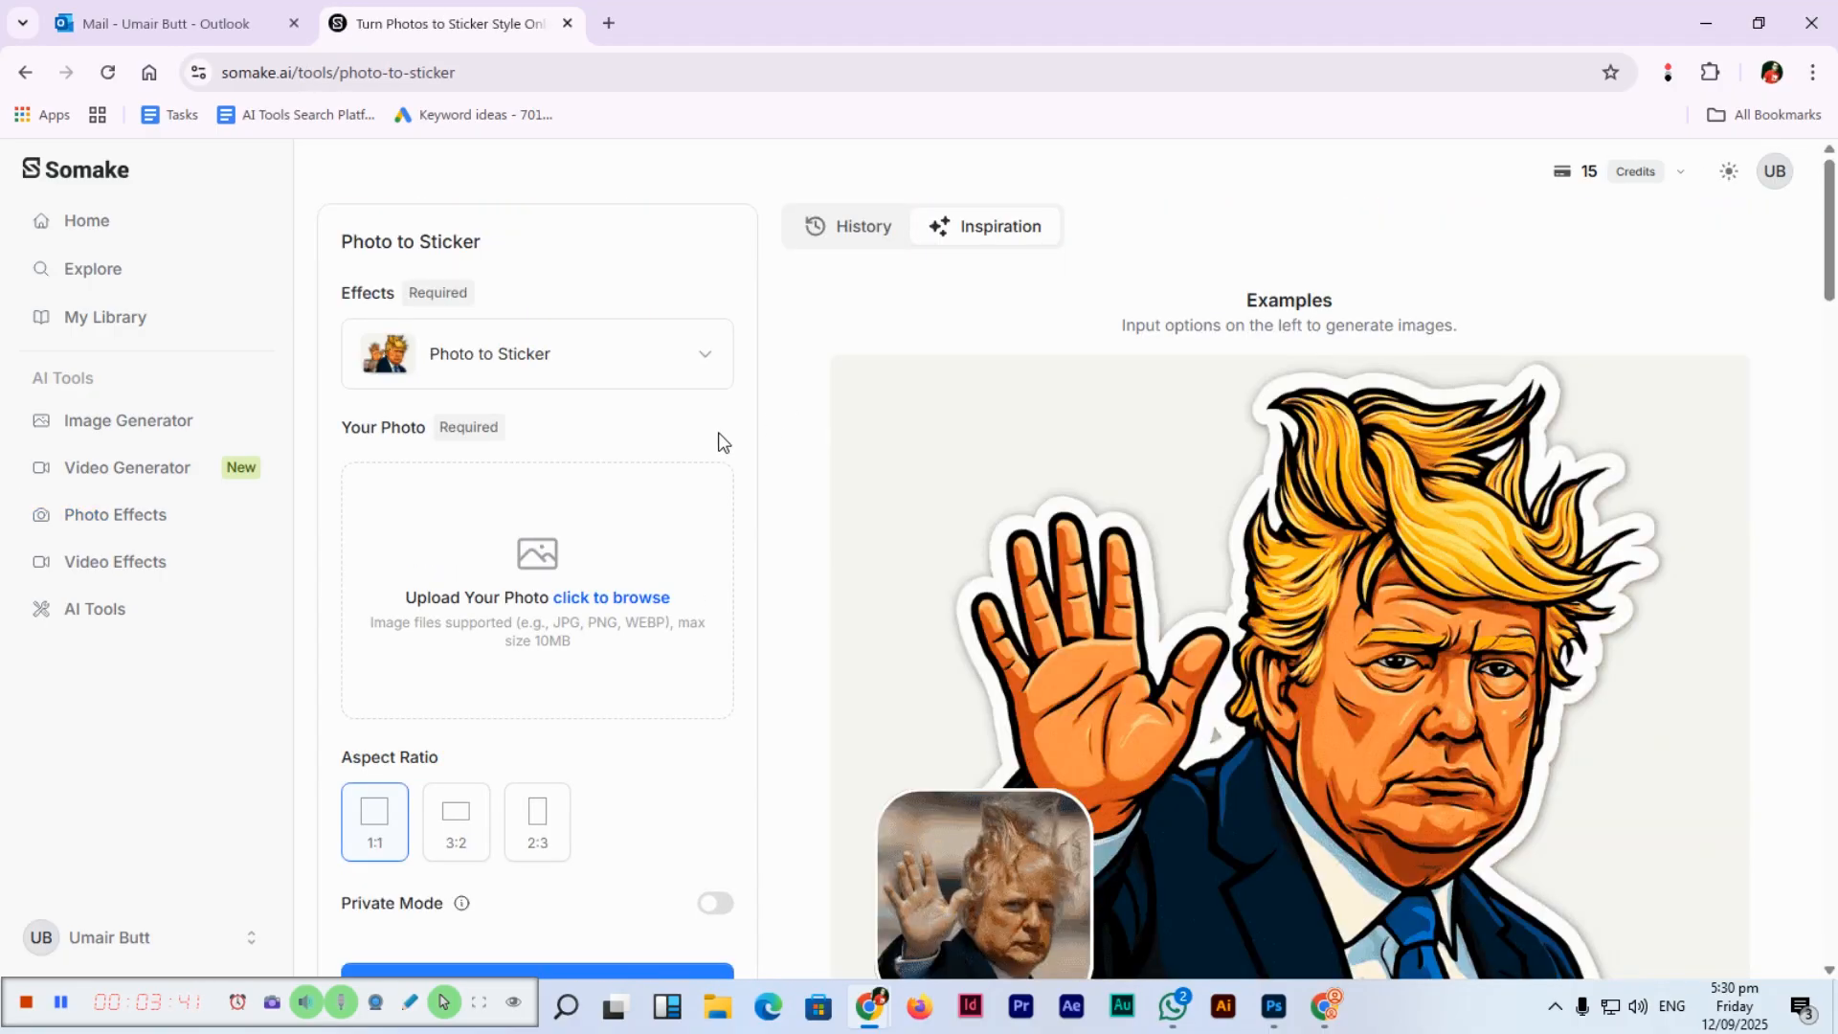
scroll(670, 629, down, 2)
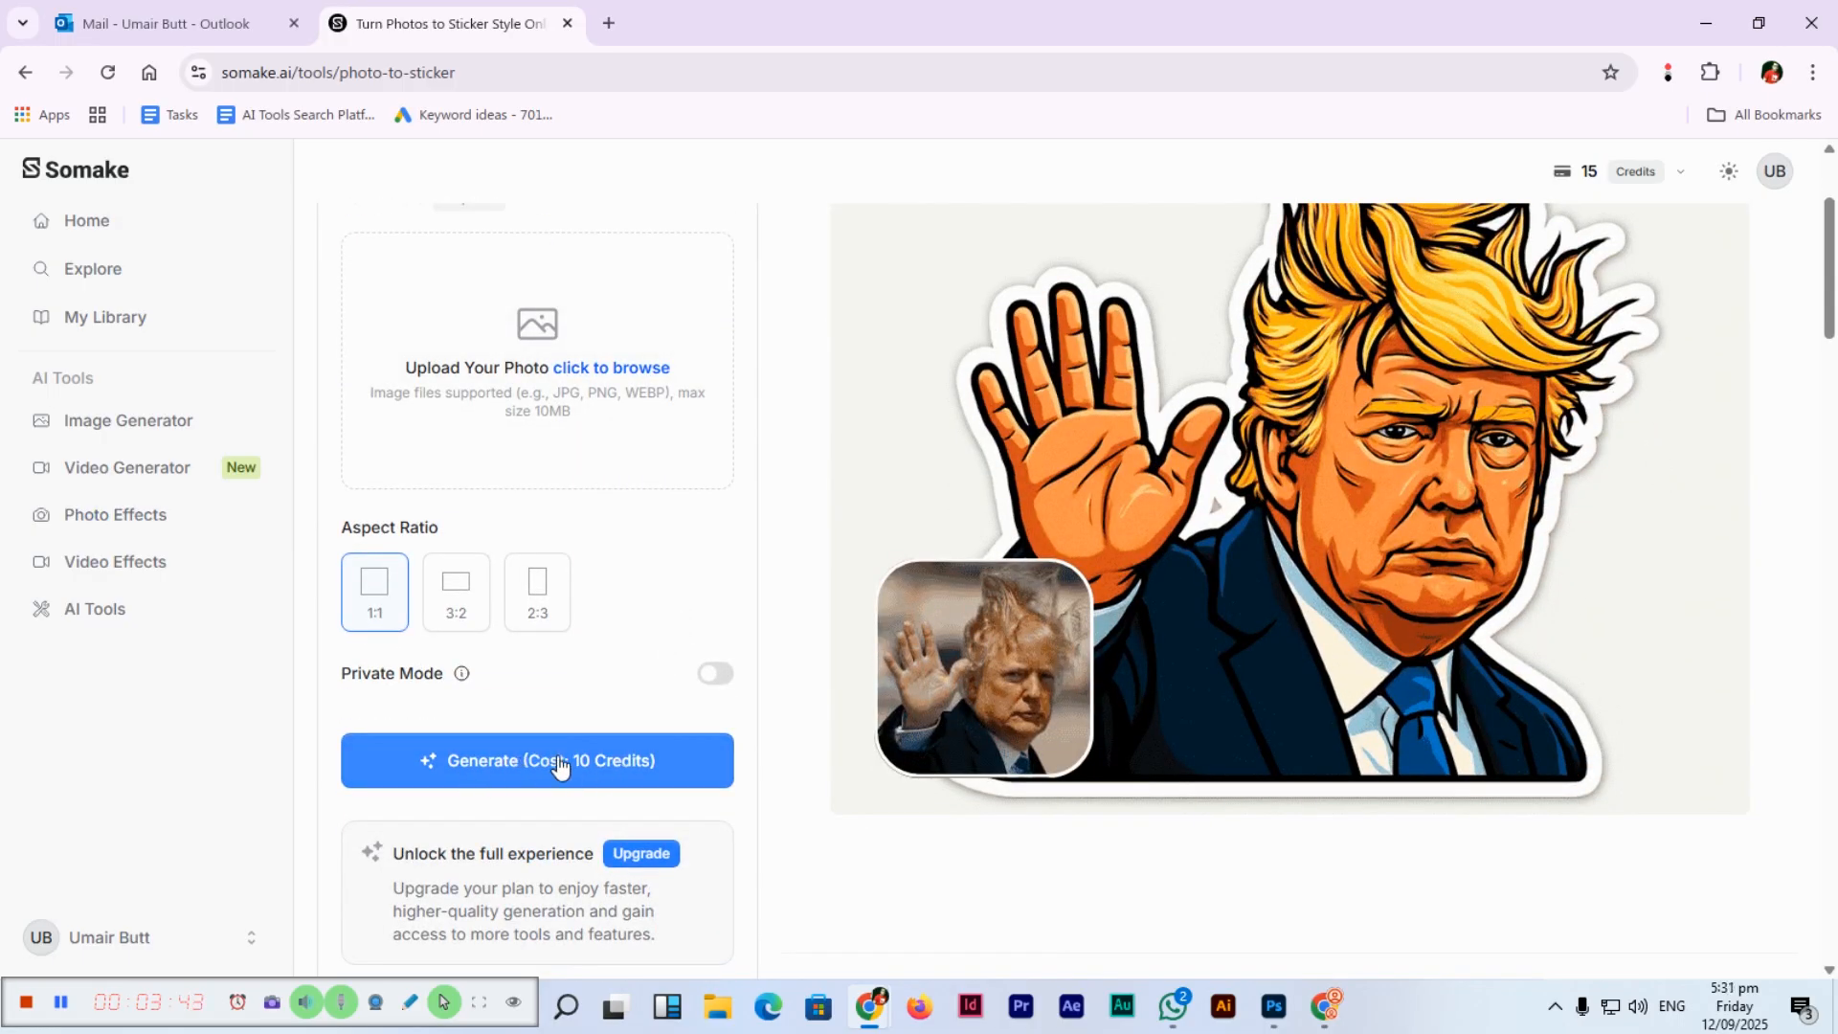
scroll(508, 598, up, 2)
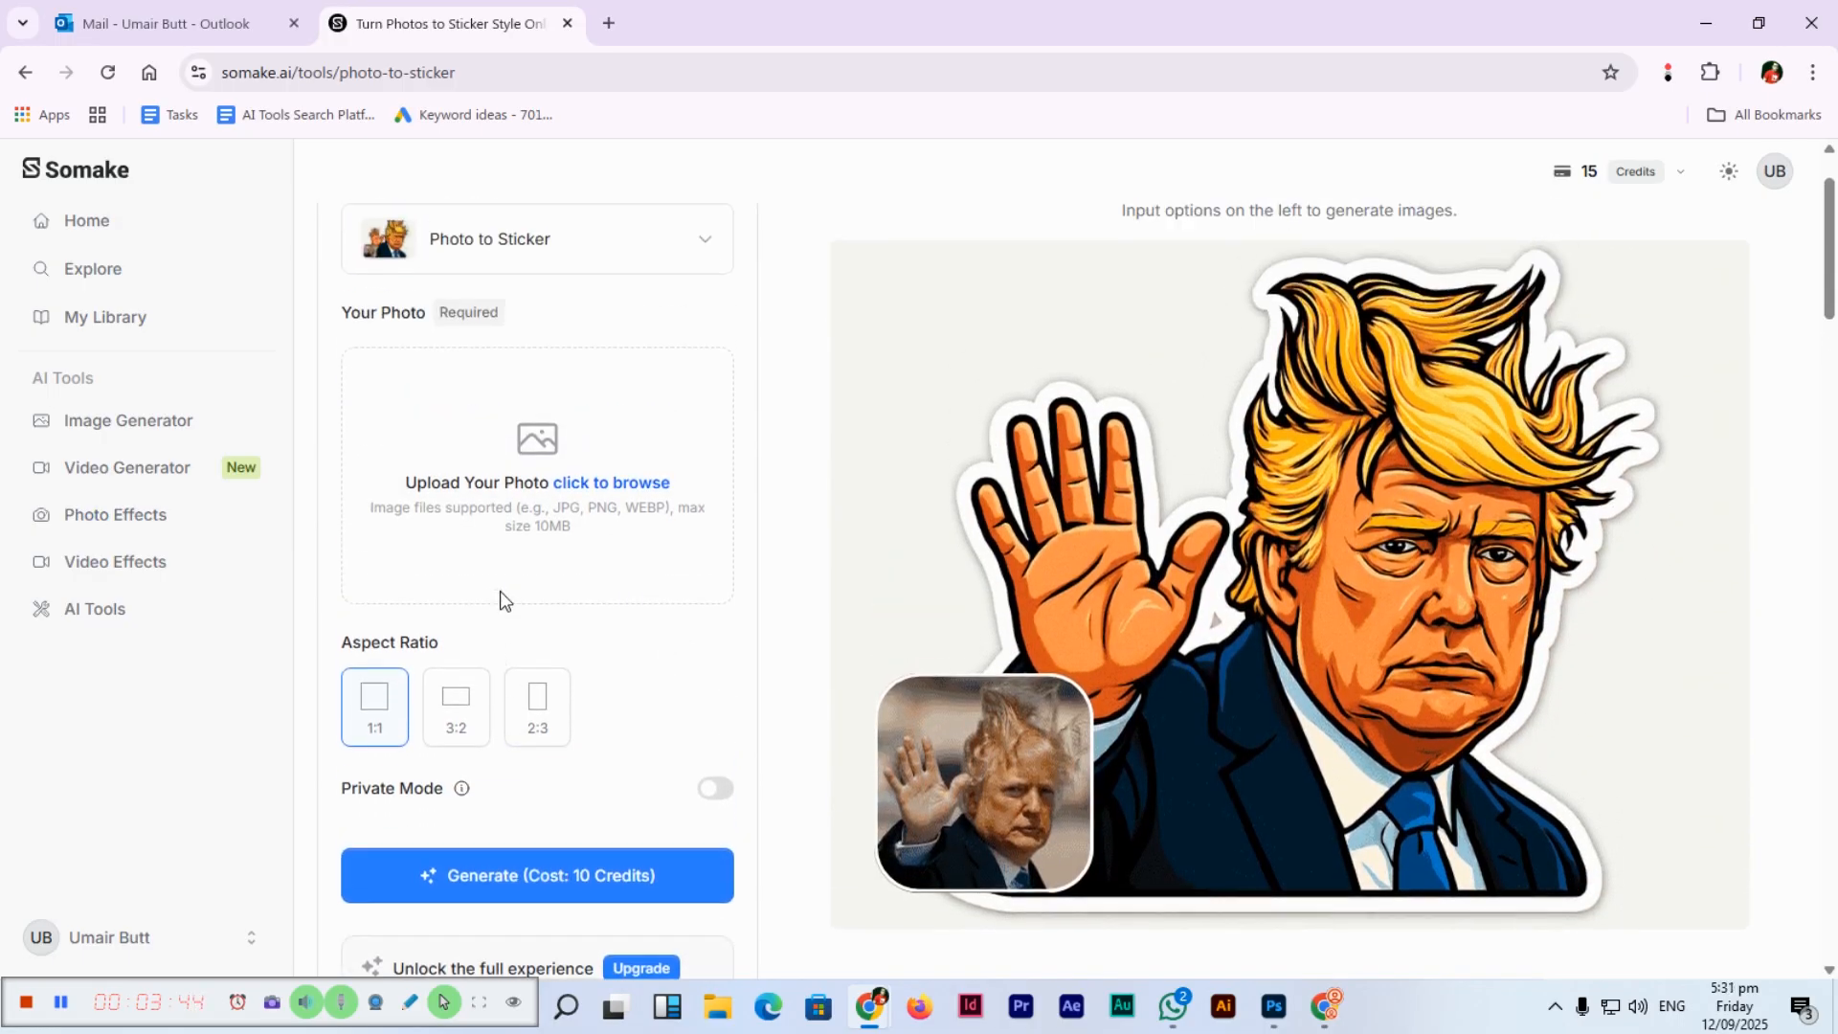
click(532, 461)
scroll(125, 689, down, 1)
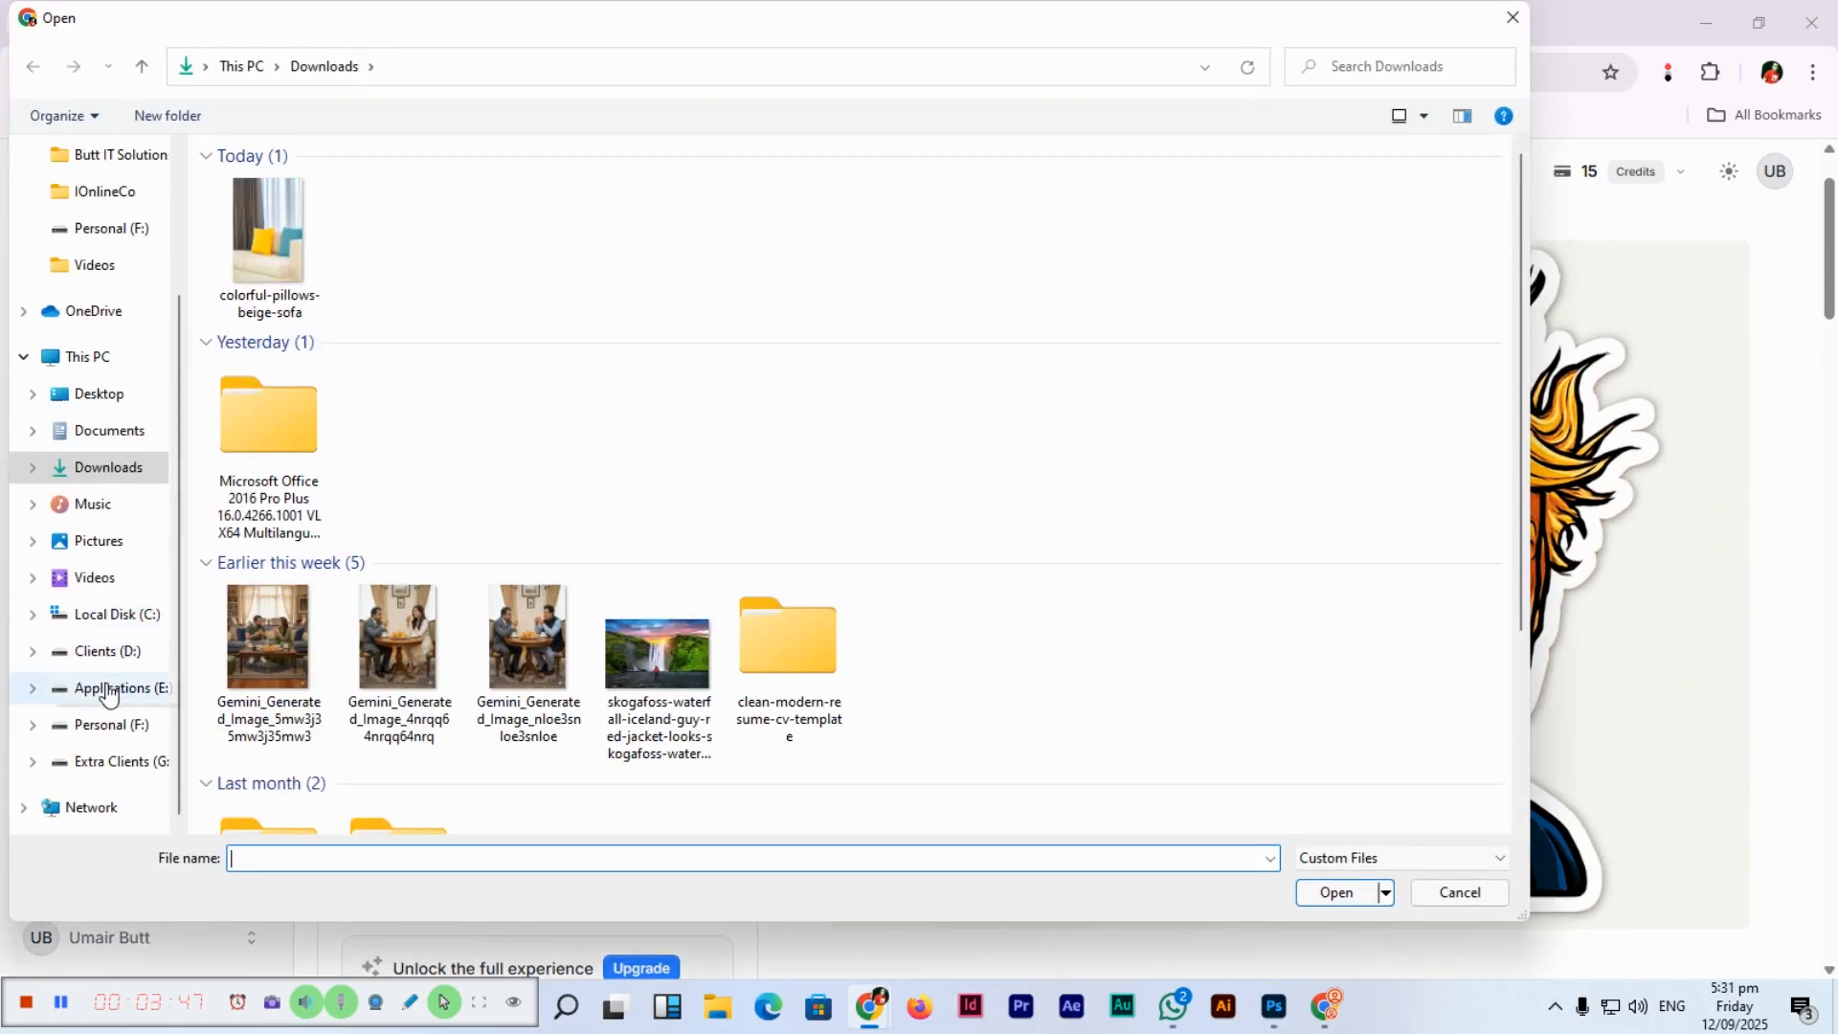
click(111, 725)
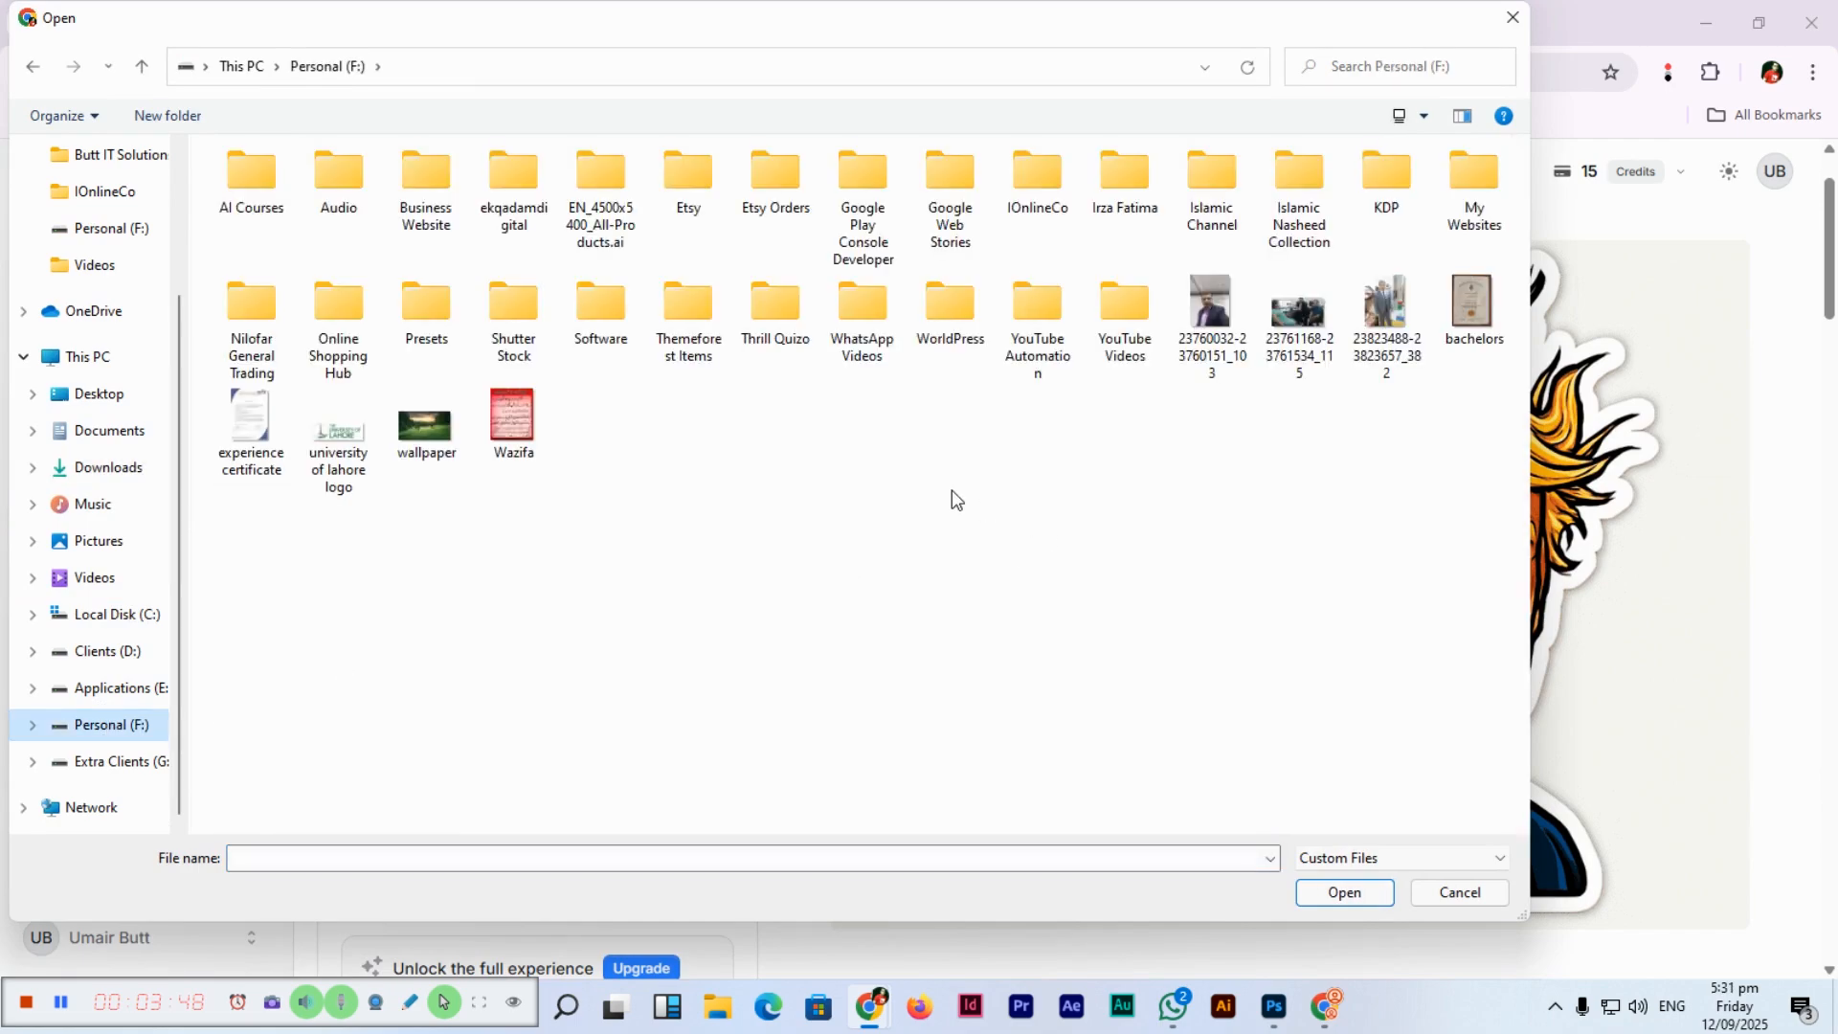
double_click(1211, 312)
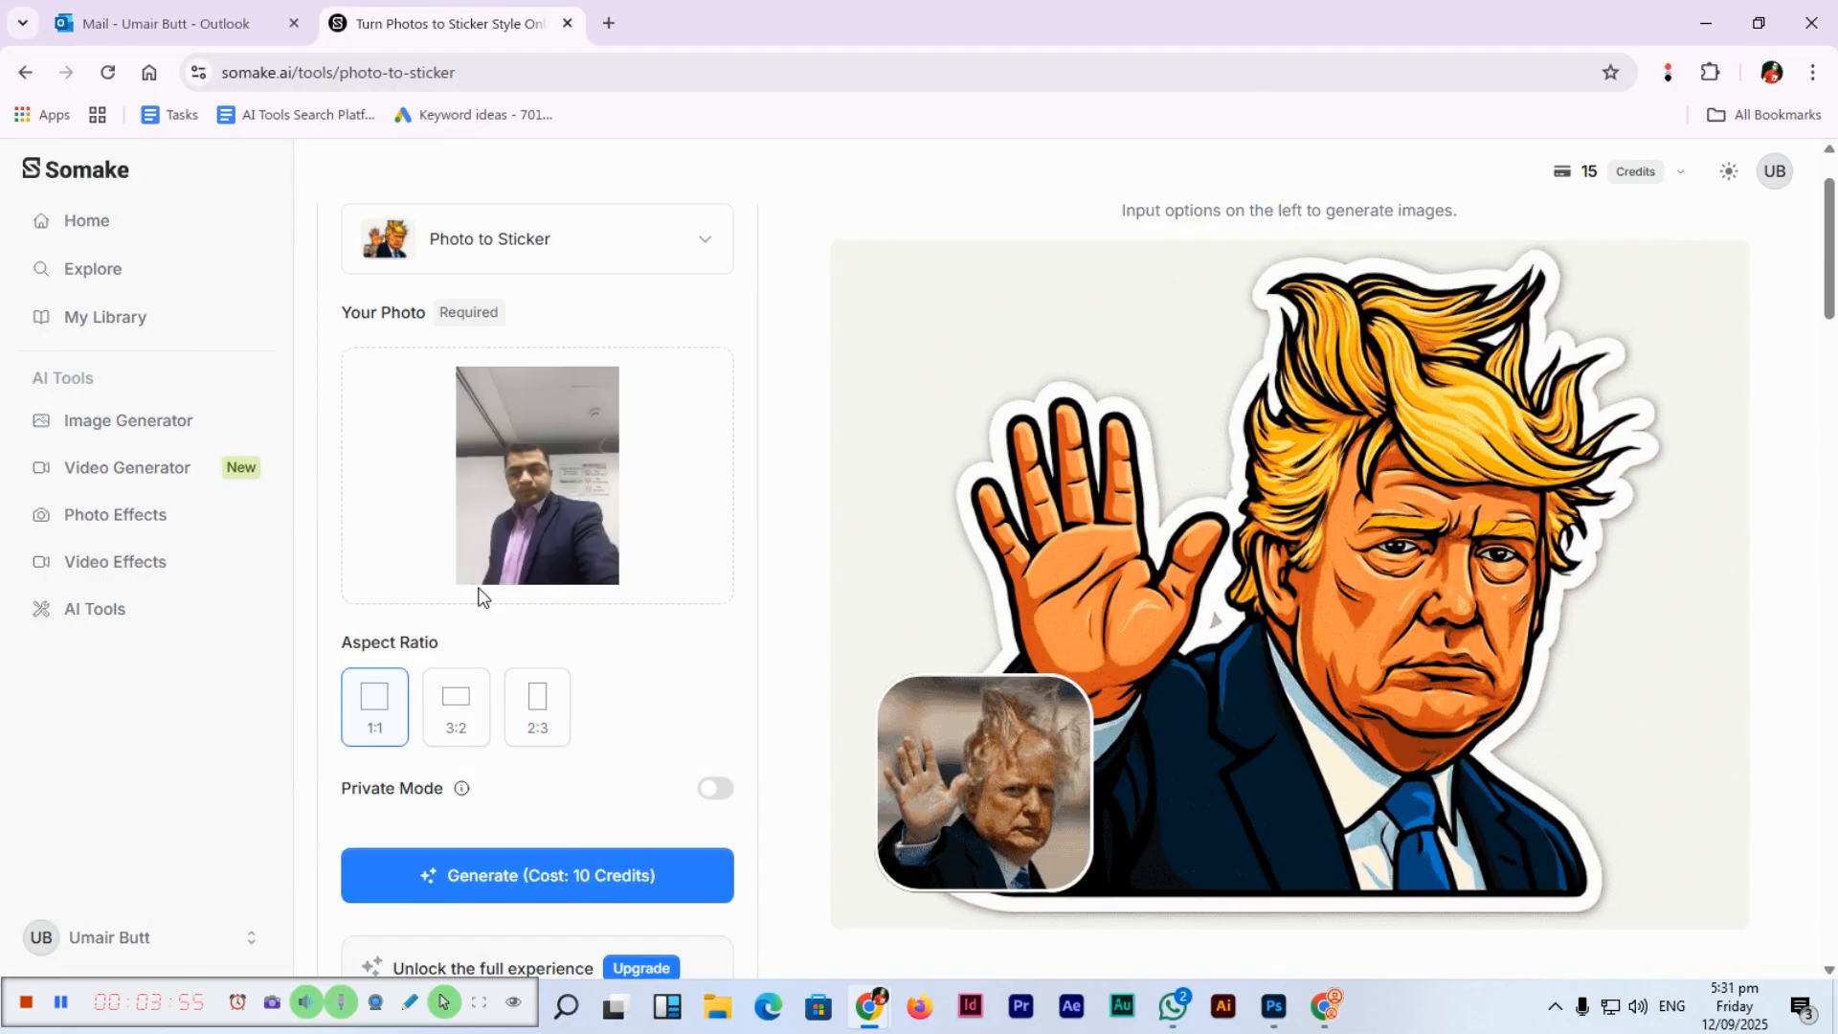
Generate the cartoon-style sticker from the portrait for 10 credits.
click(543, 890)
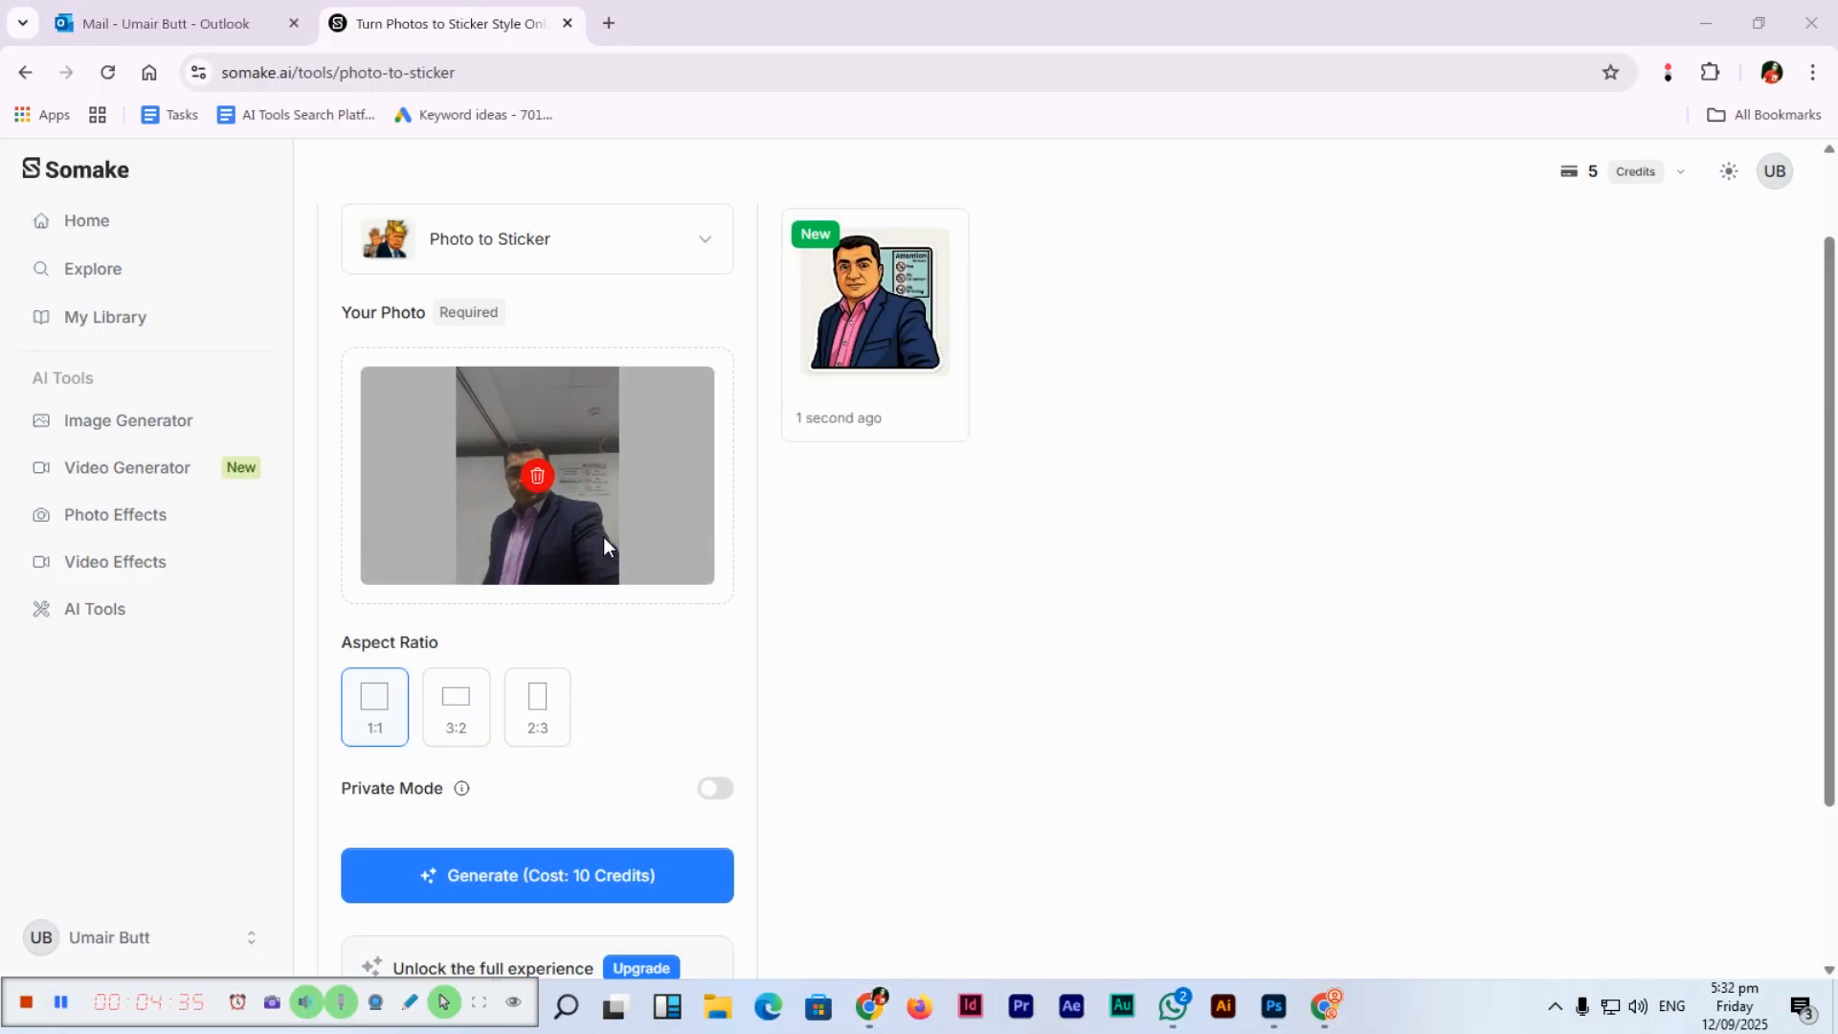
Download the new cartoon sticker from its full-size preview, then return to the Image Generator.
mouse_move(870, 316)
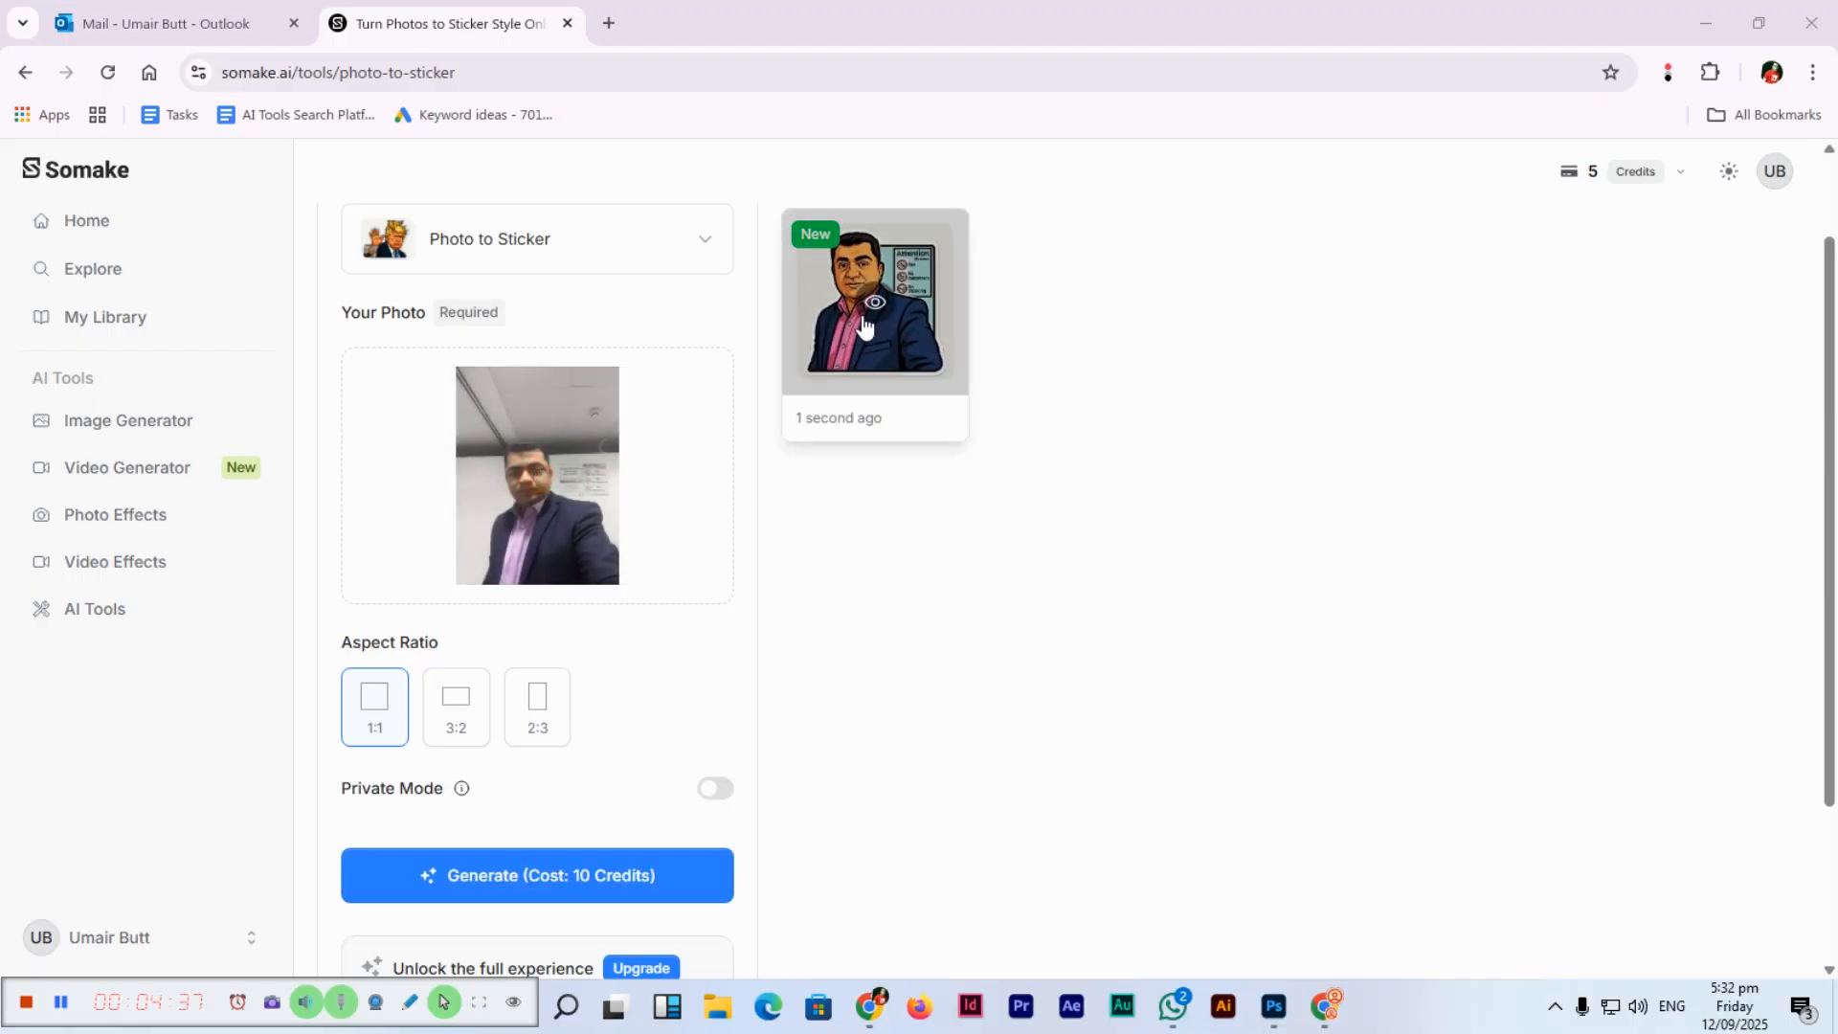
click(871, 304)
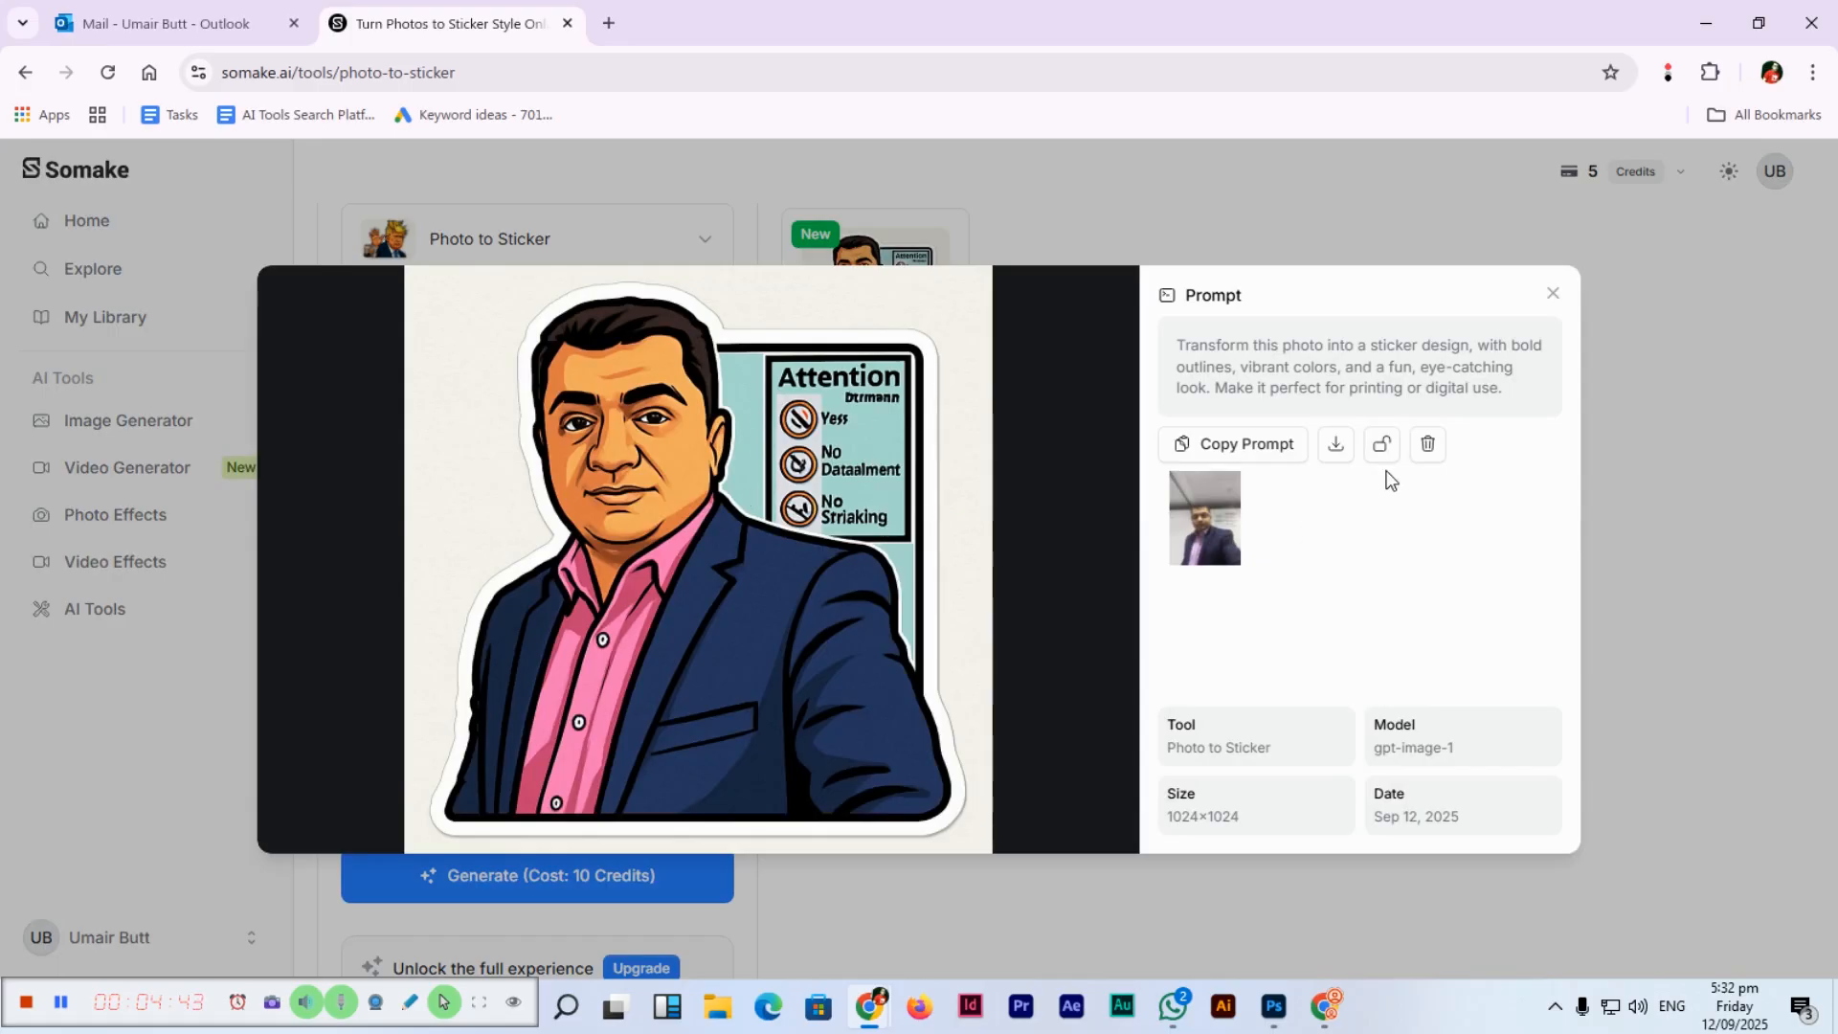
click(1336, 450)
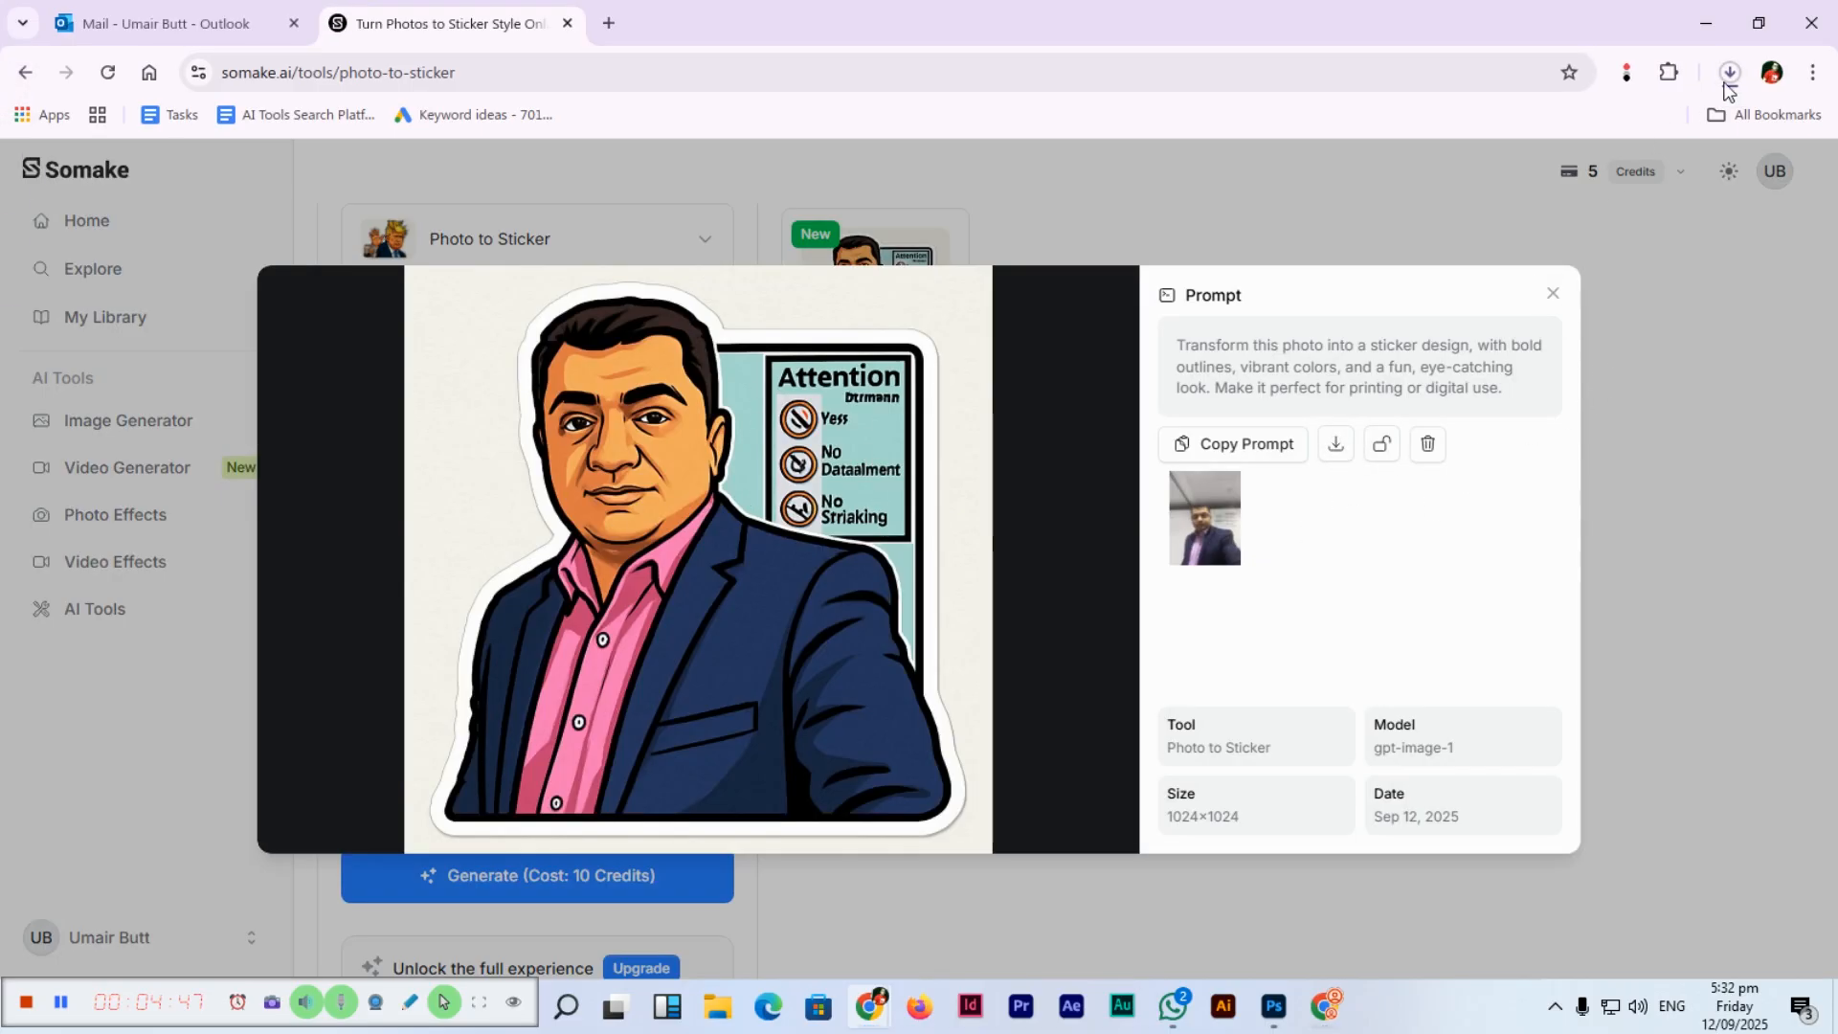
click(1726, 725)
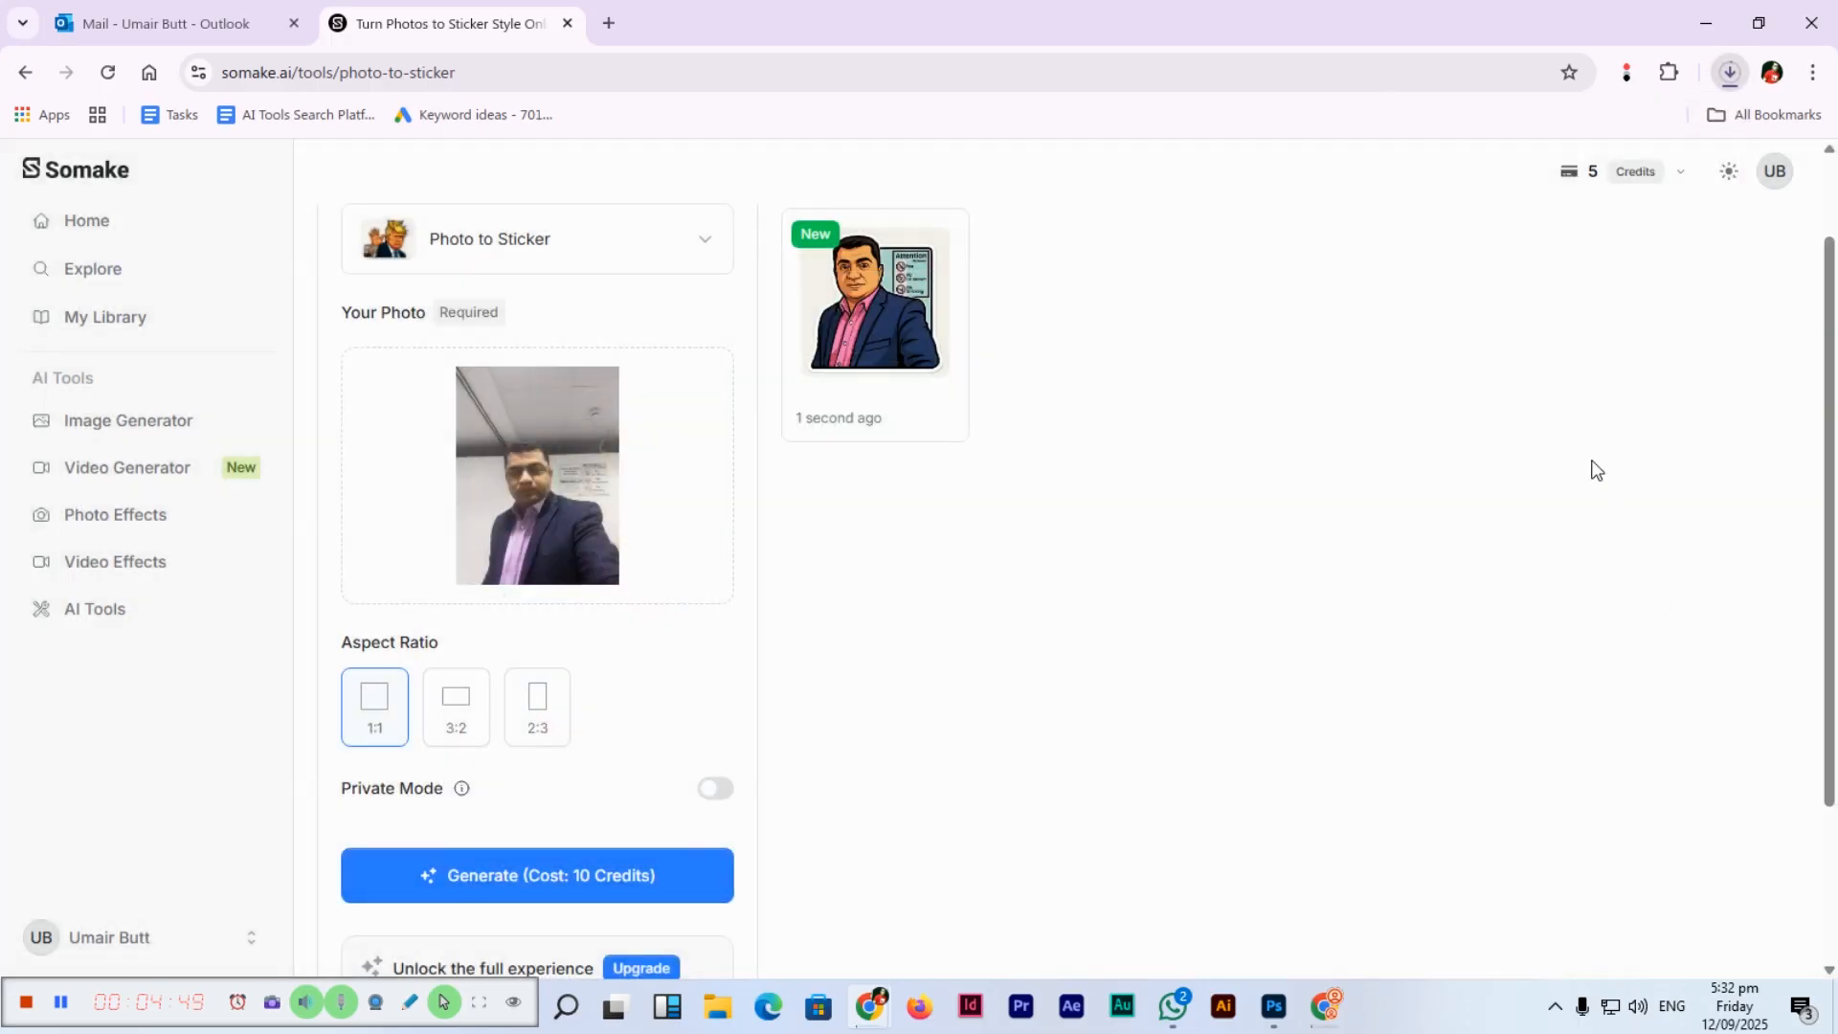
click(197, 423)
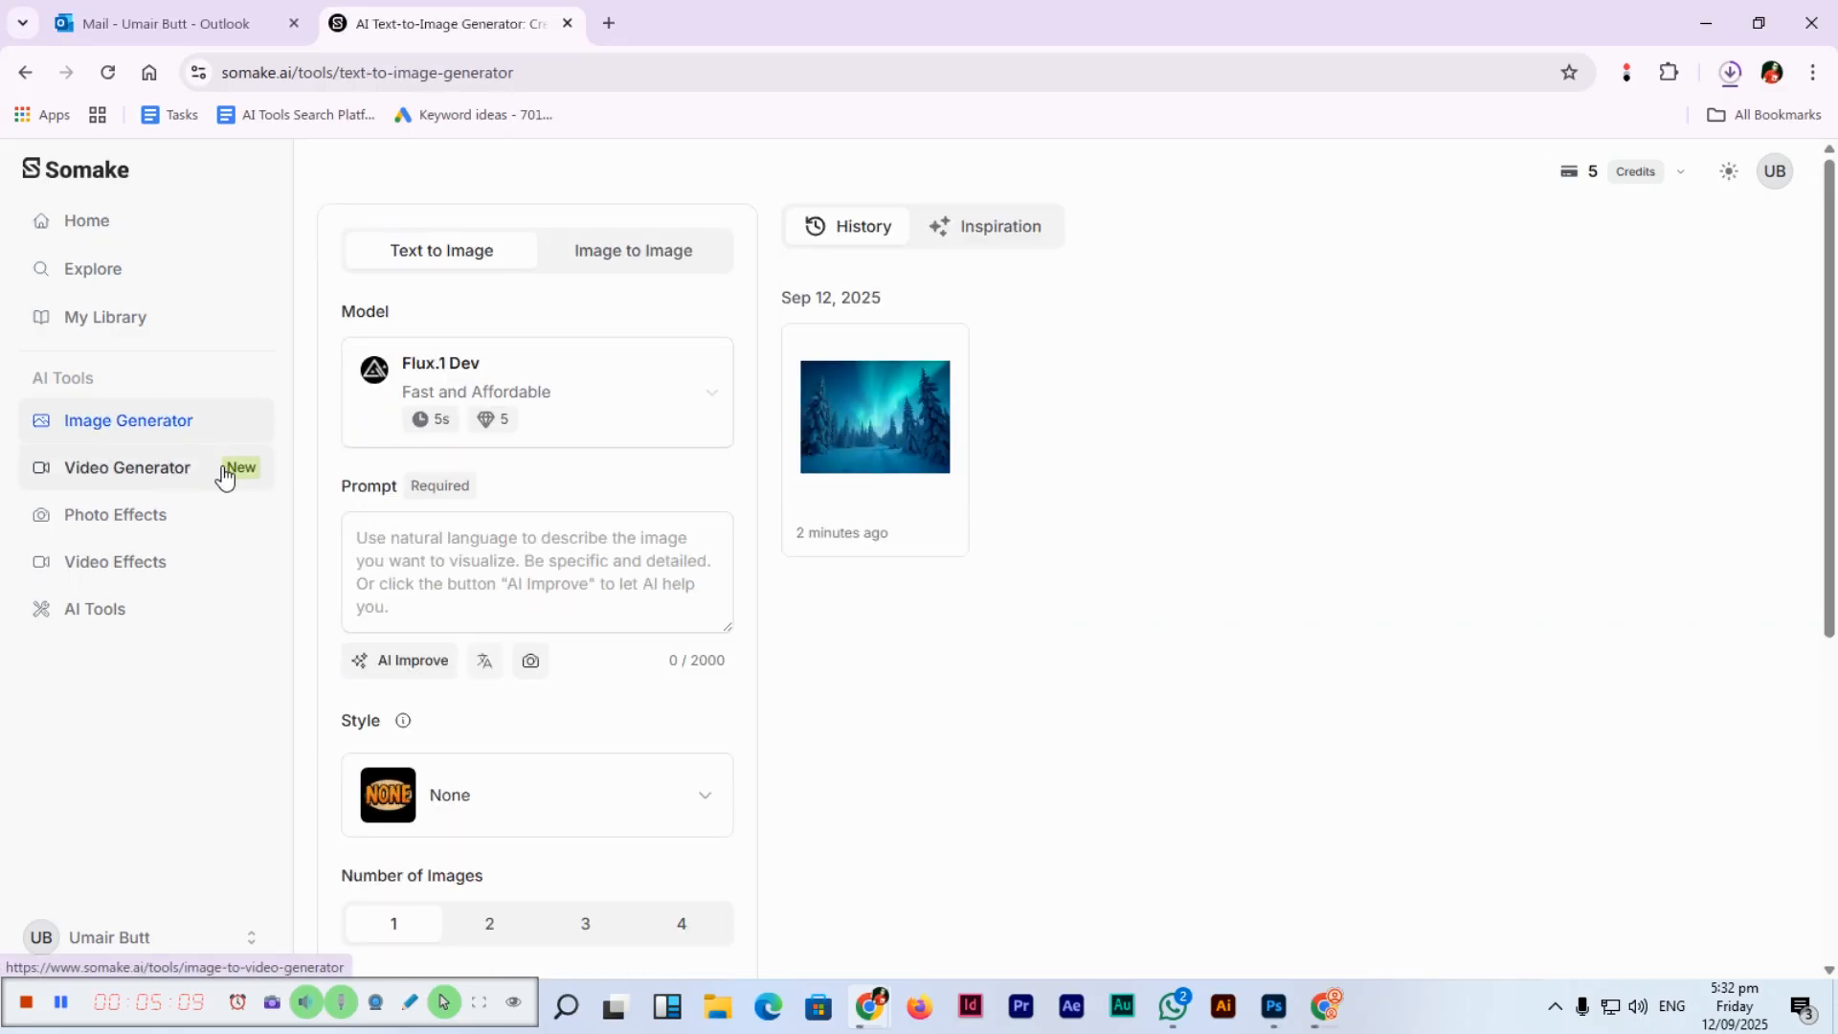
Enter the prompt 'A majestic eagle flying over snowy mountains, detailed feathers, cinematic shot' and generate it.
click(567, 575)
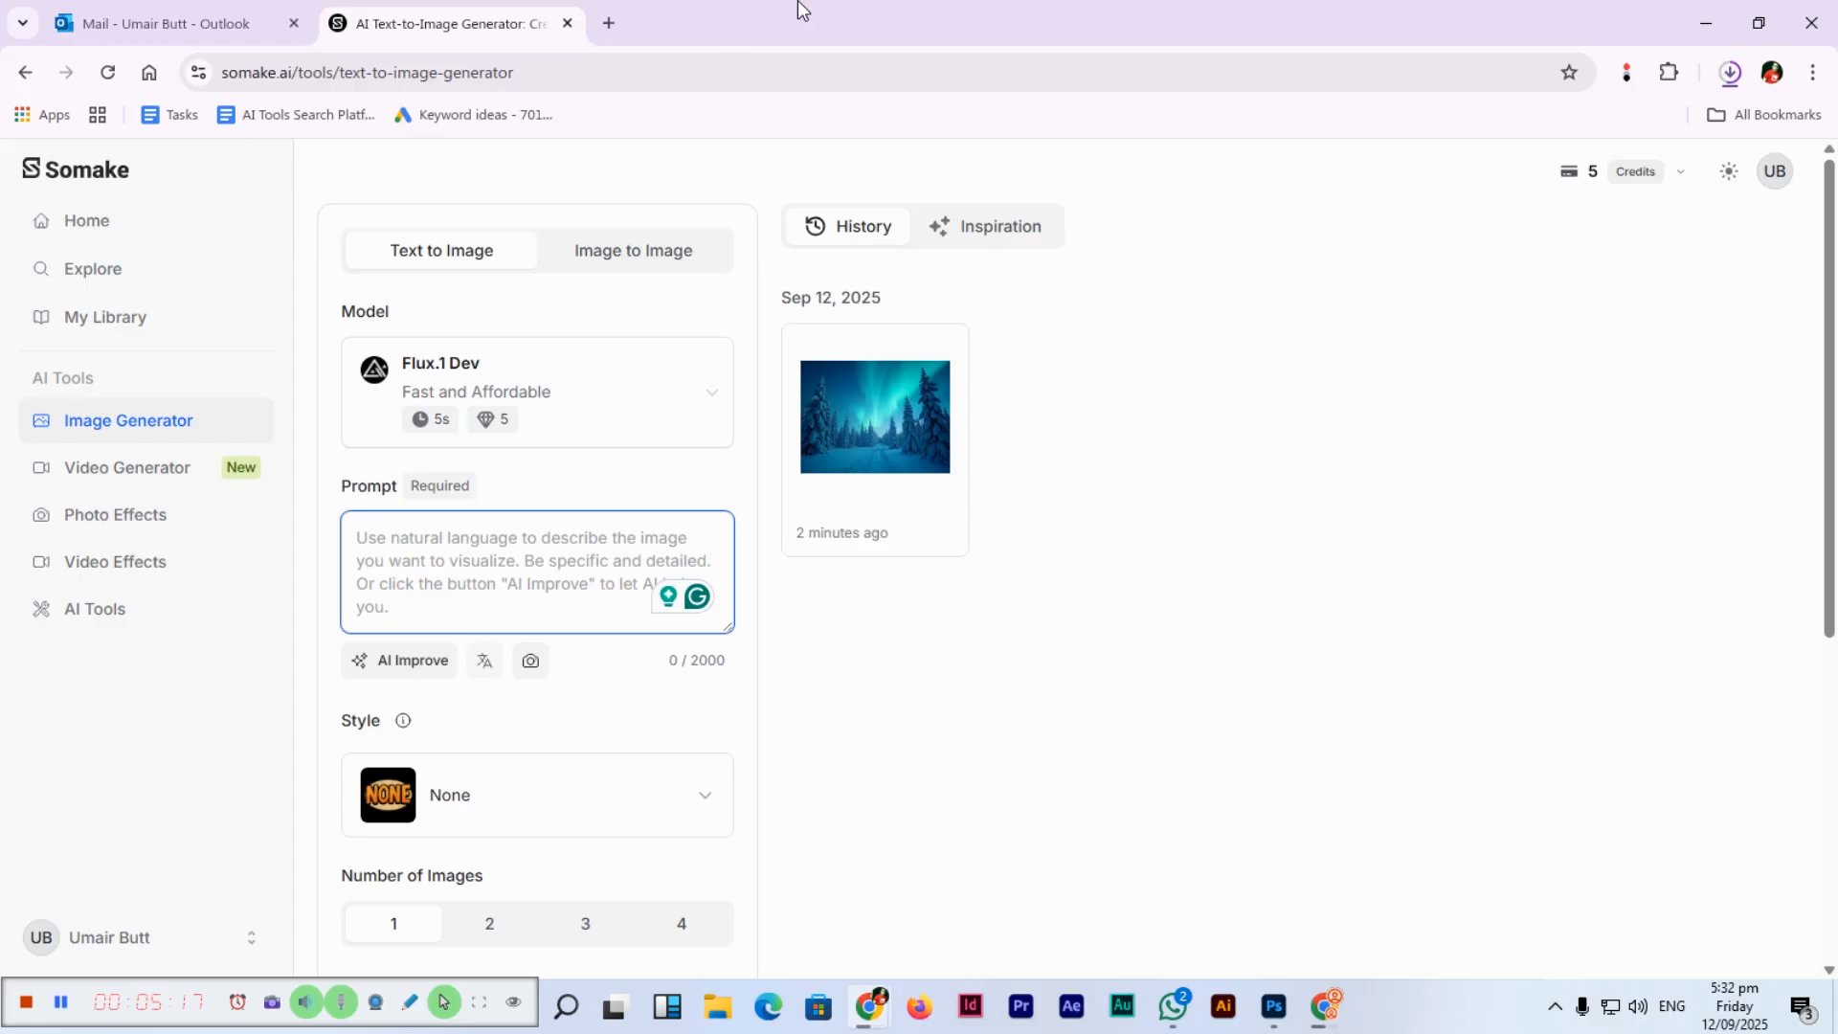
text(A maj)
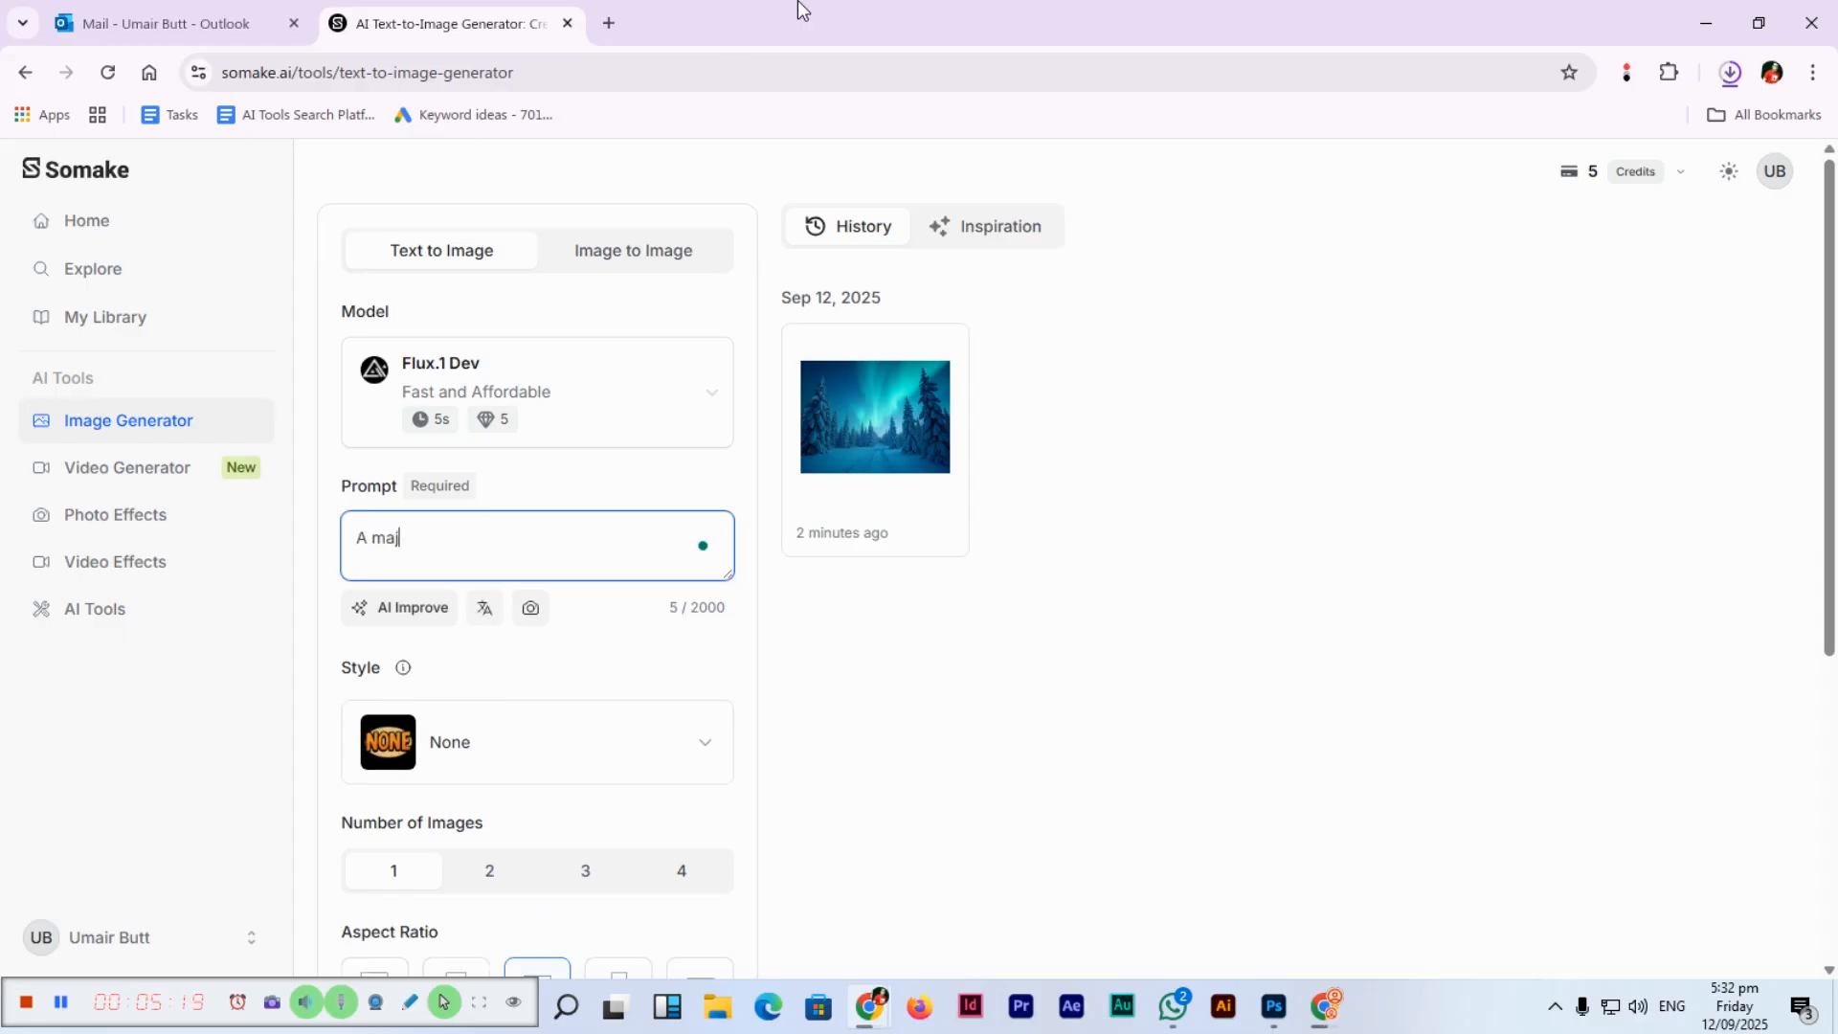
text(estic eagle flying over snowy)
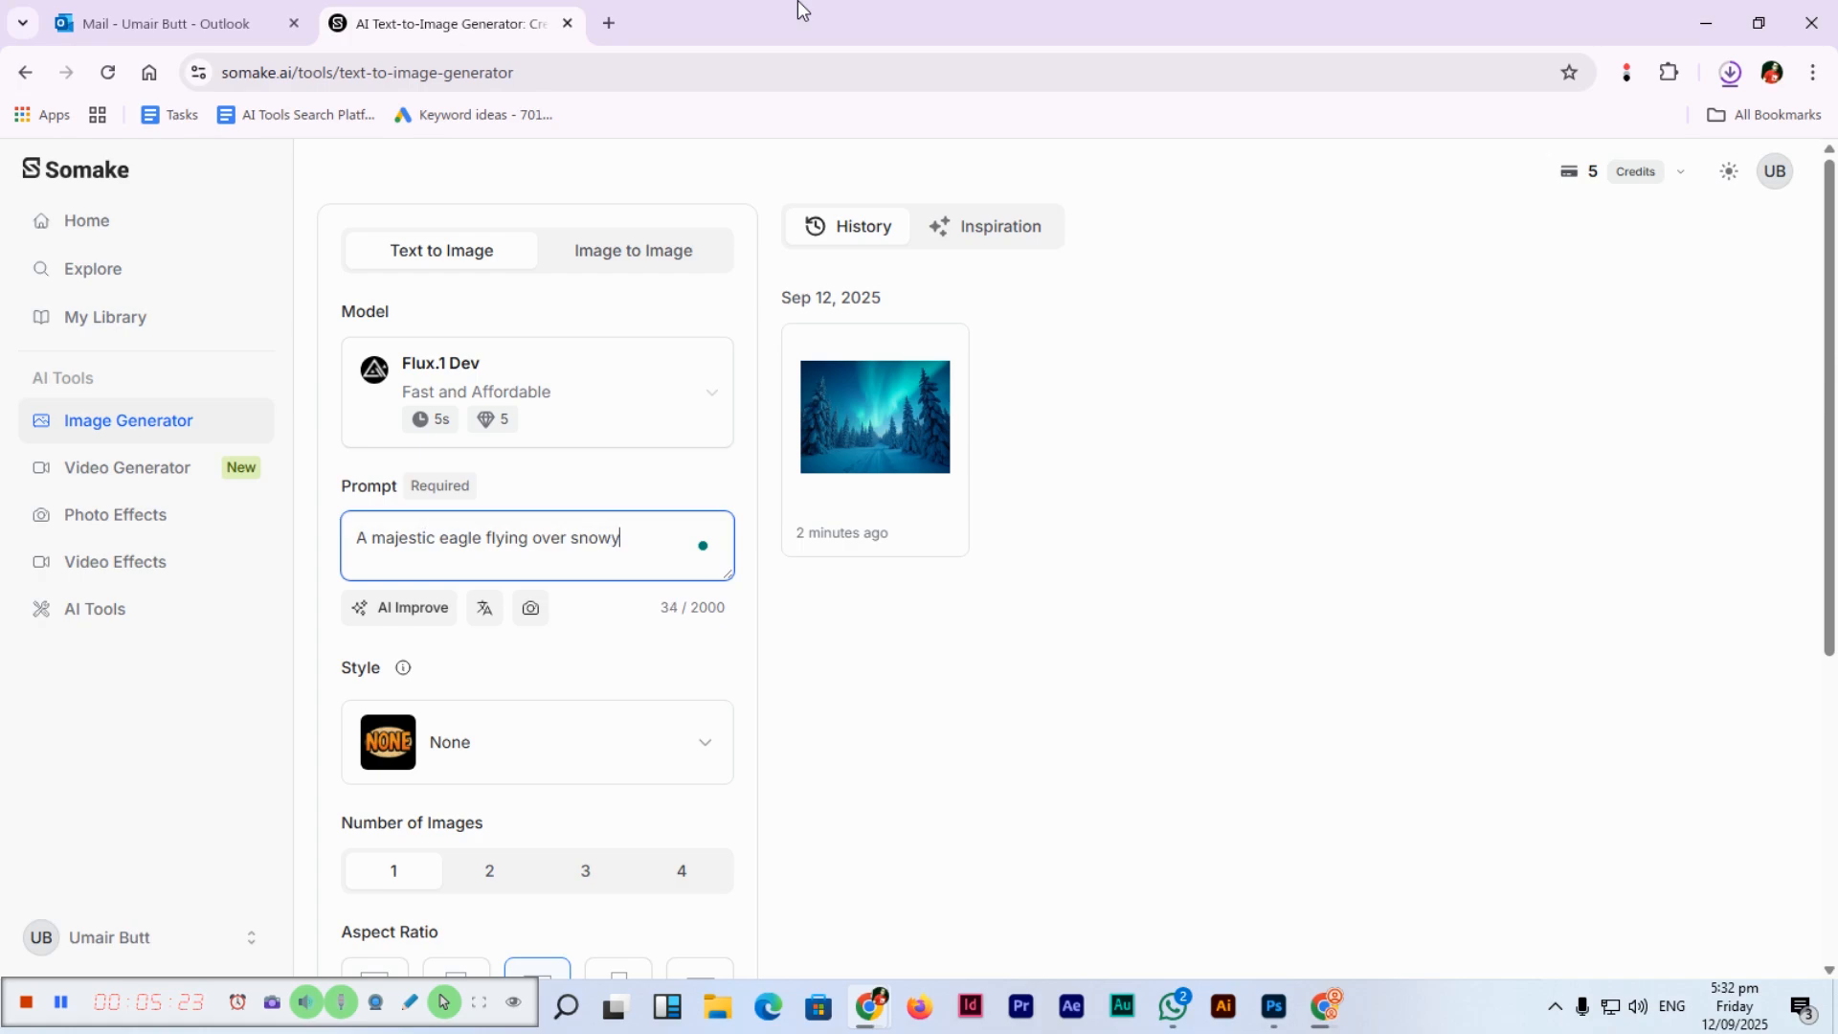
text( mountains, d)
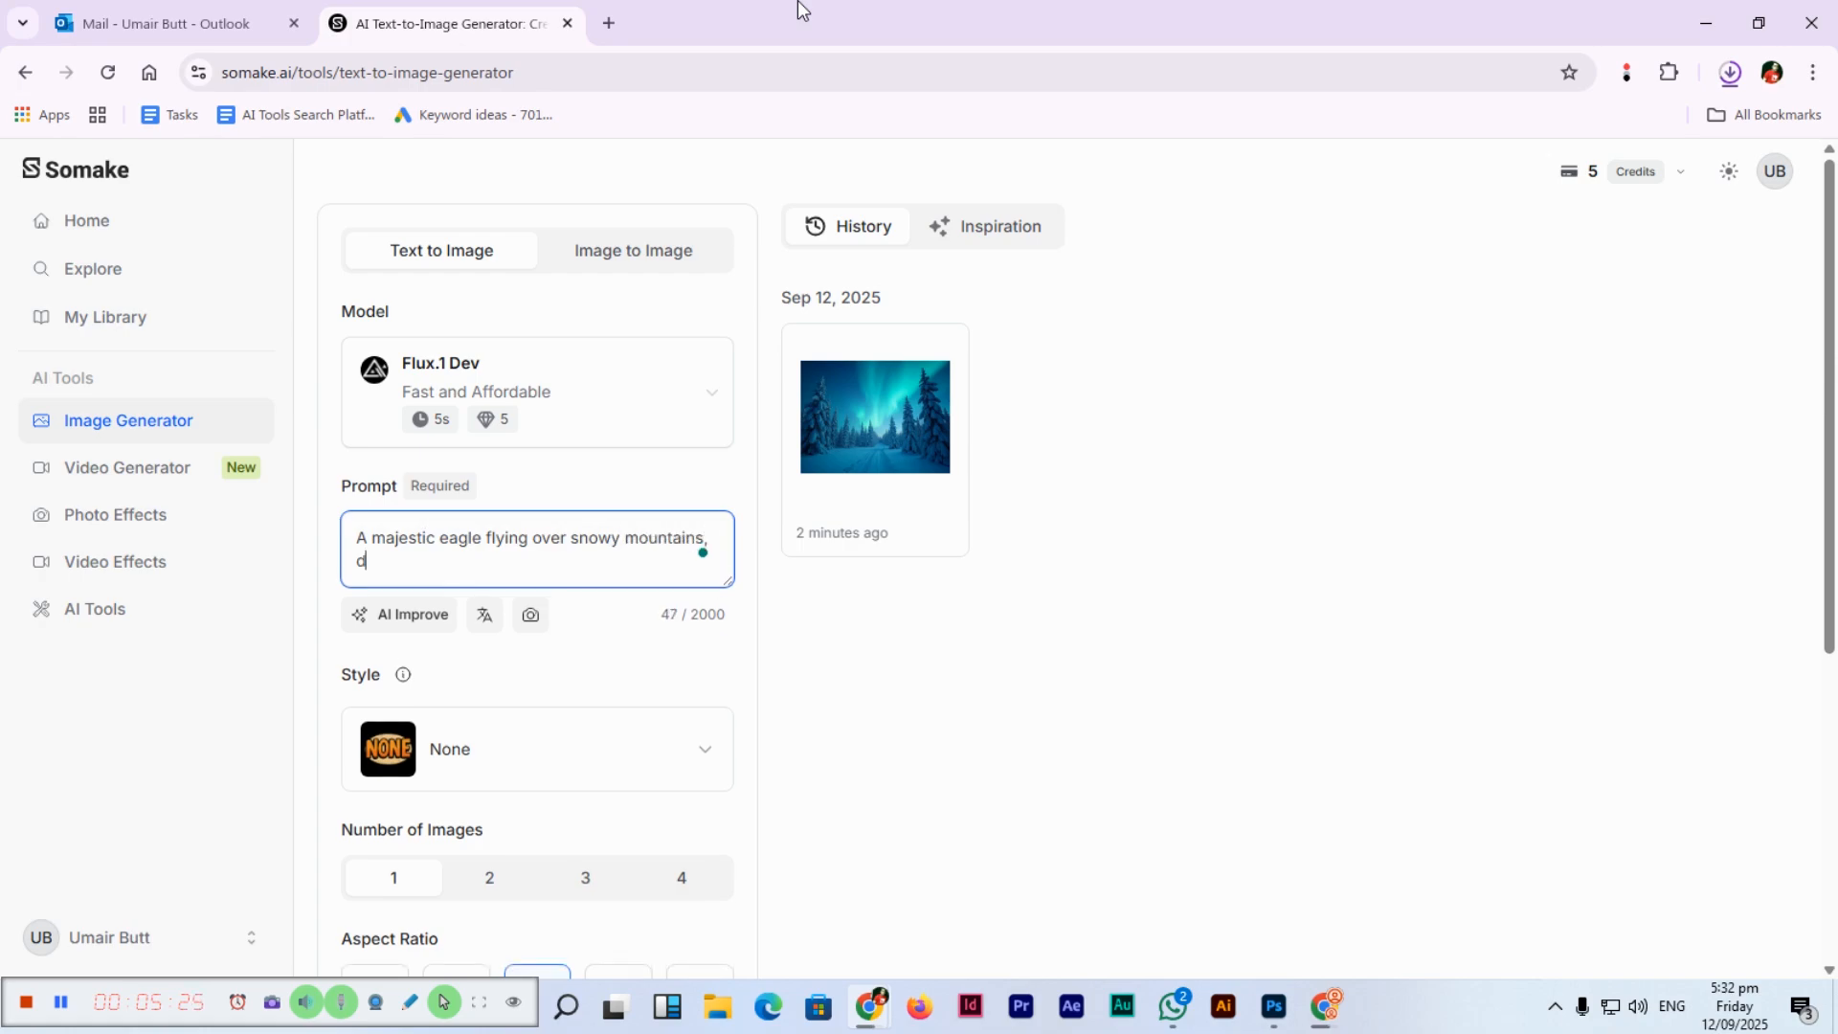
text(etailed feathers, cinematic shot)
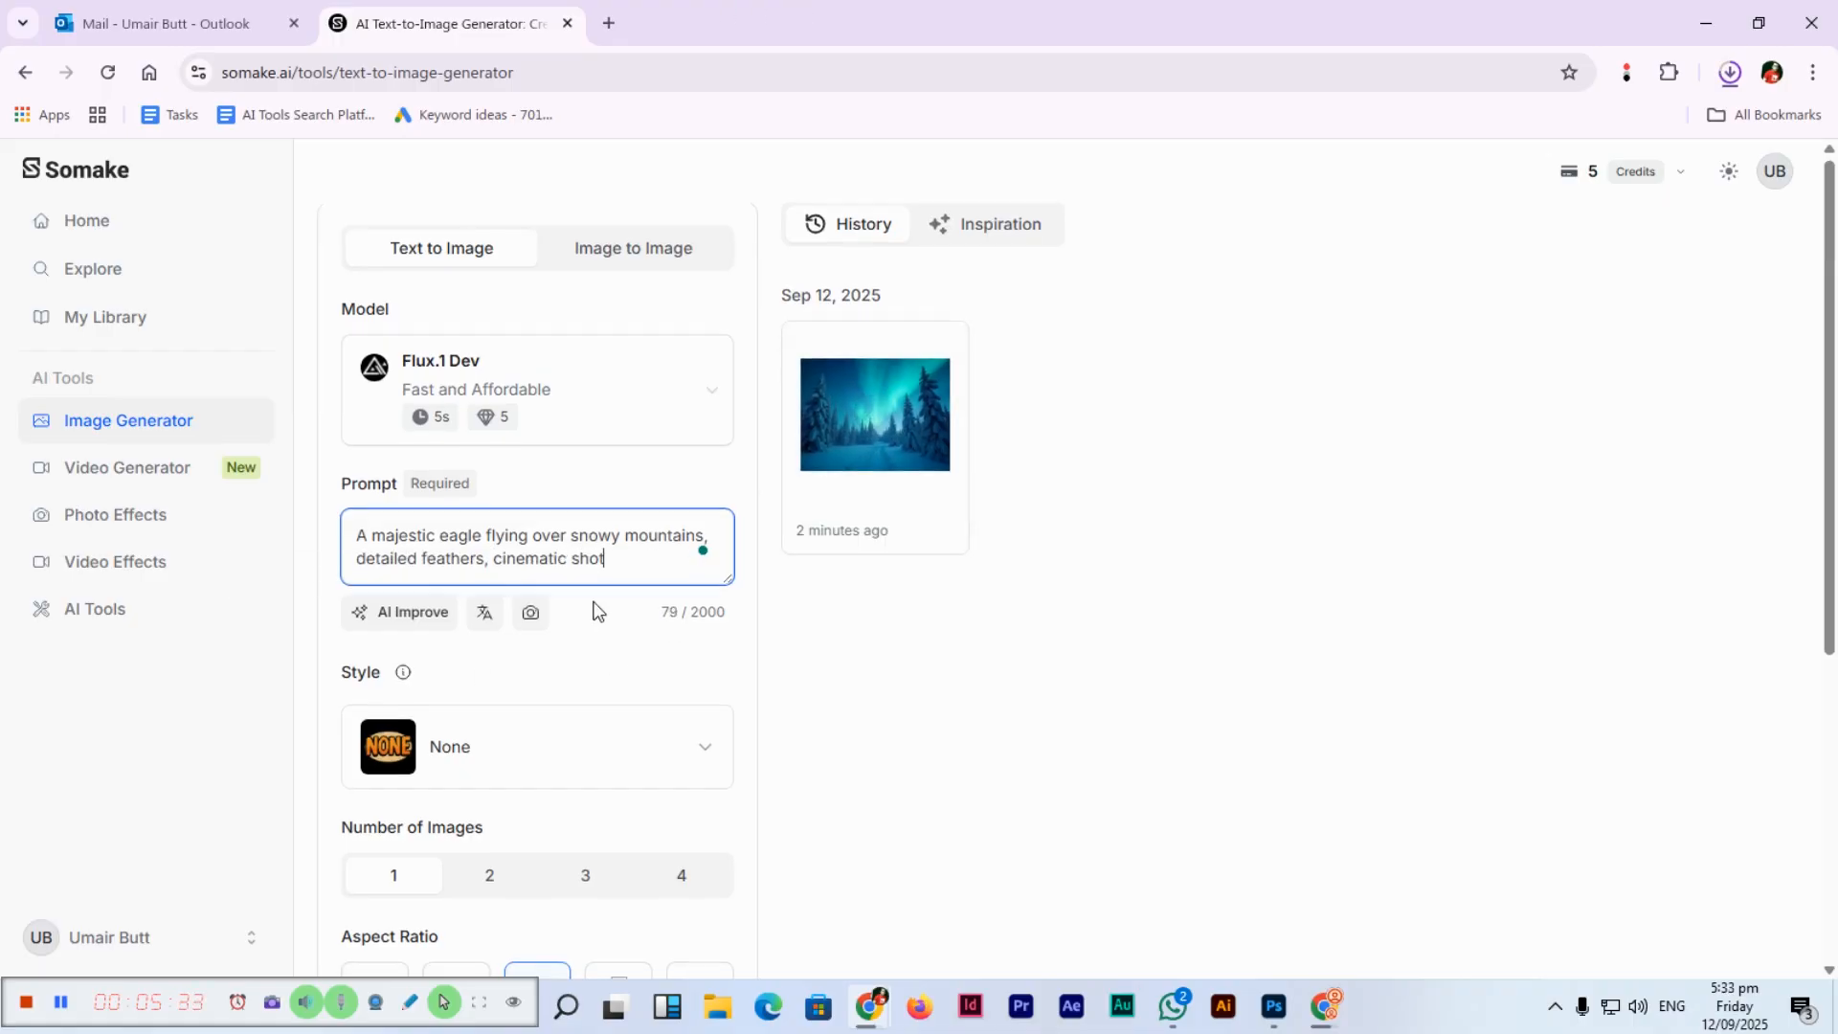
scroll(475, 813, down, 3)
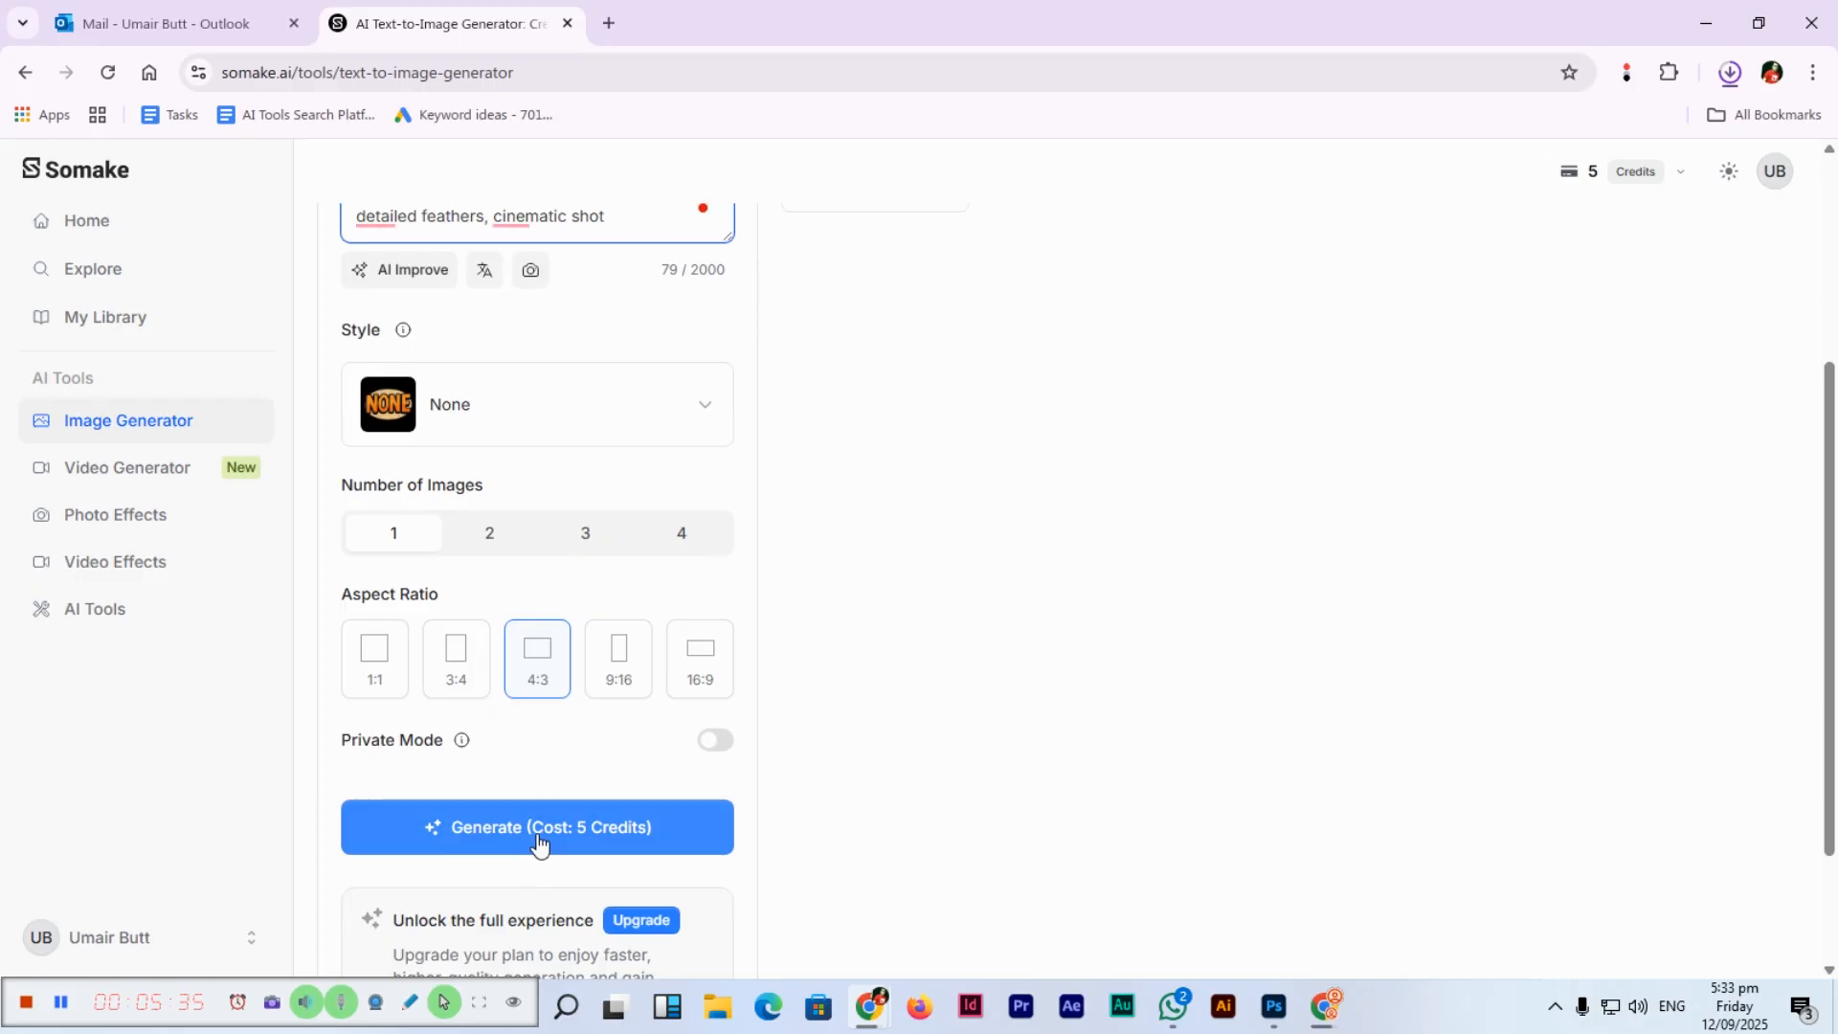
click(538, 839)
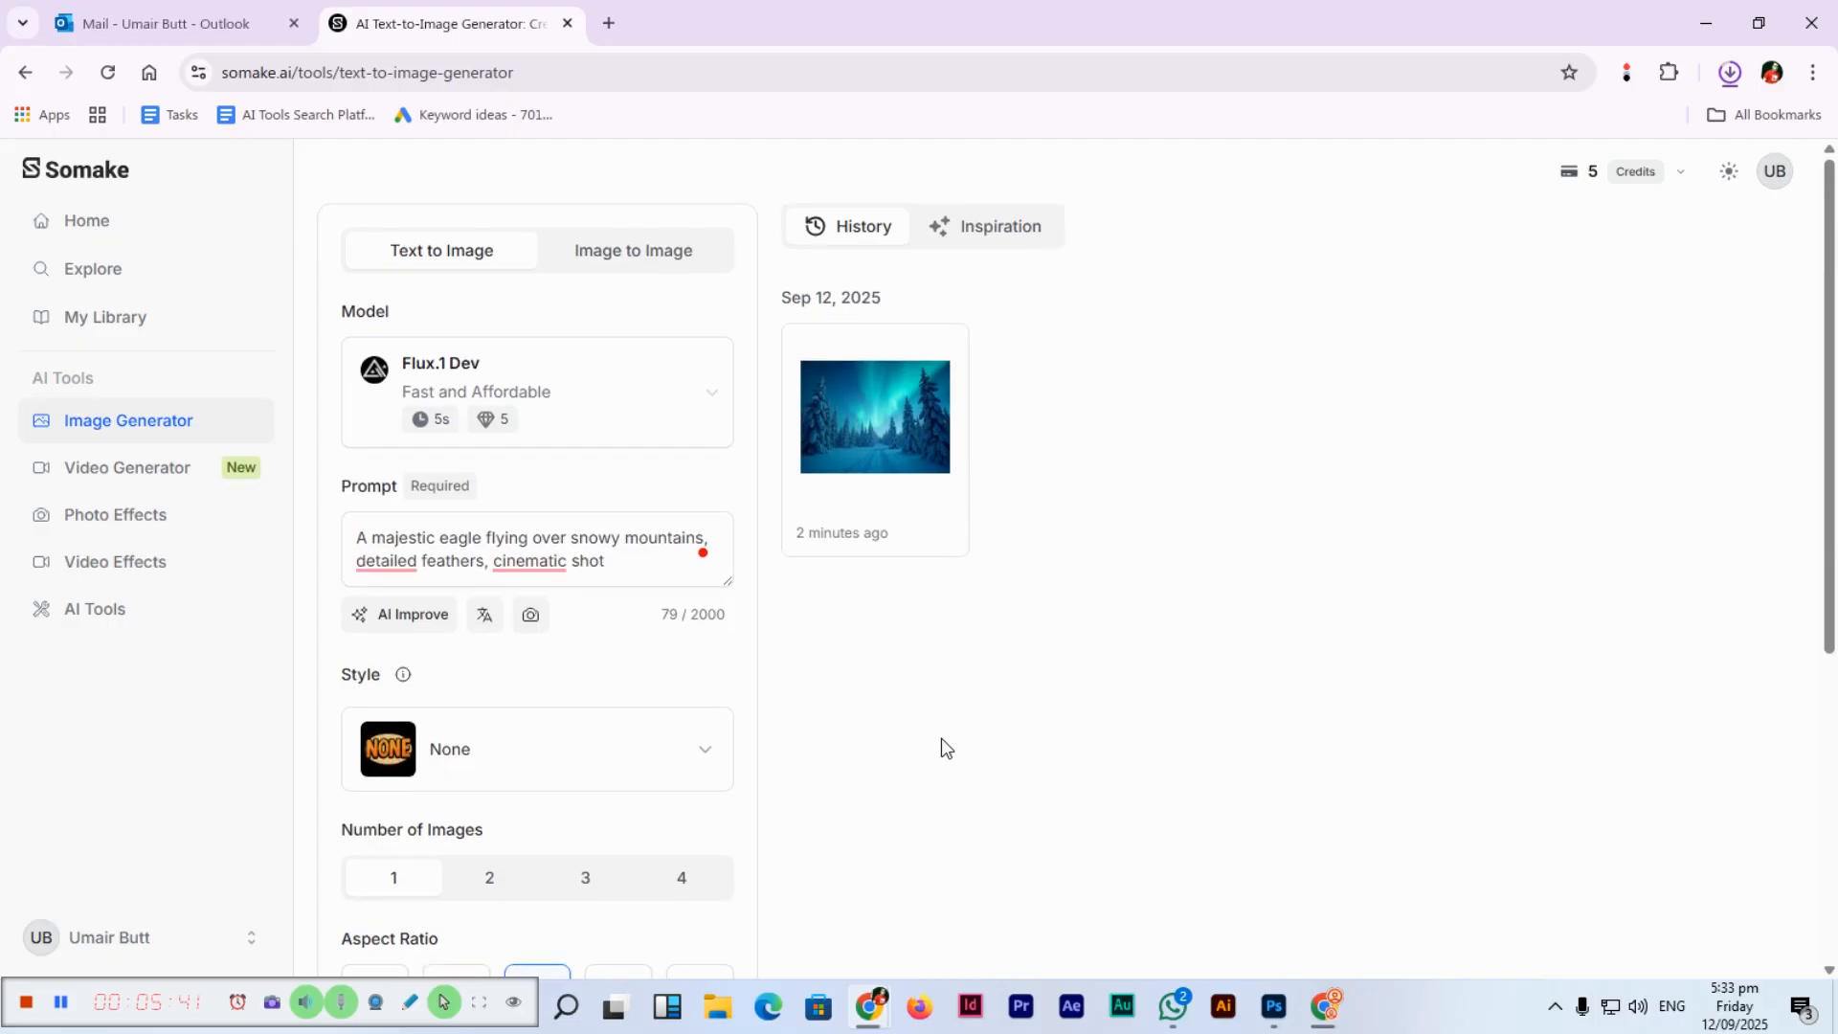
Scroll through the page while waiting for the eagle image to appear in History.
scroll(940, 738, down, 1)
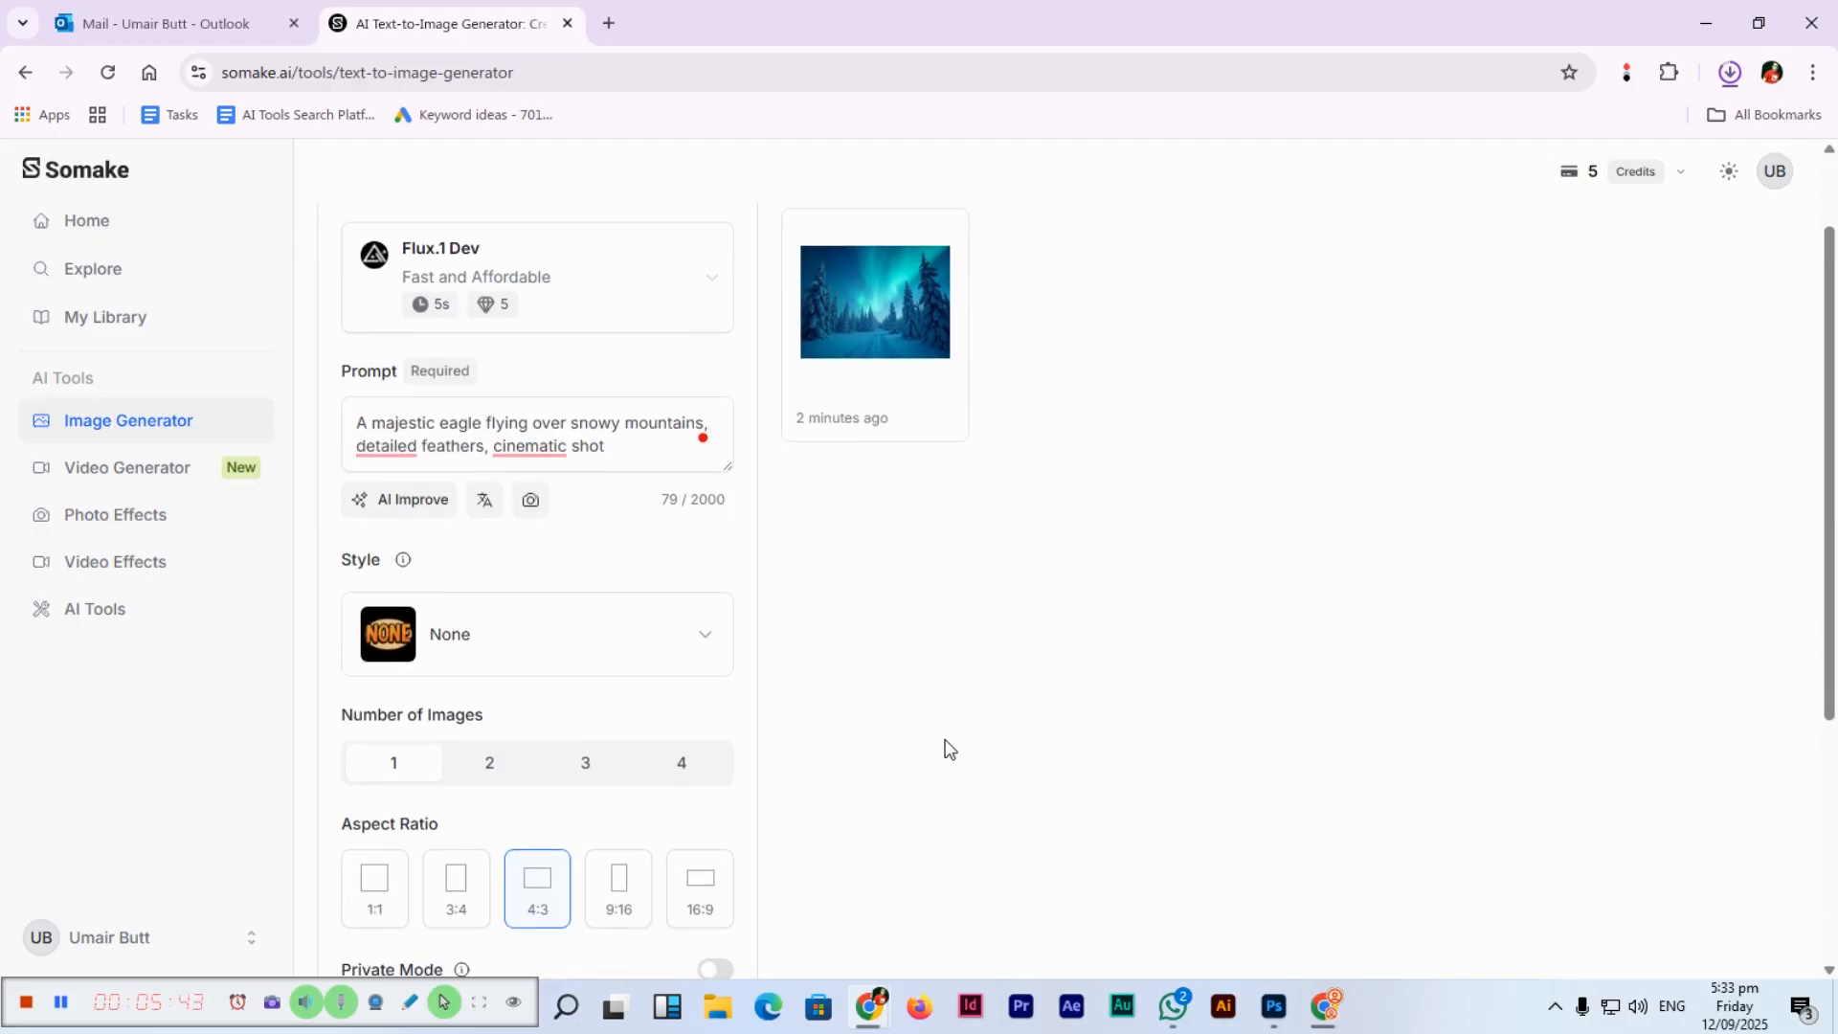
scroll(948, 748, down, 2)
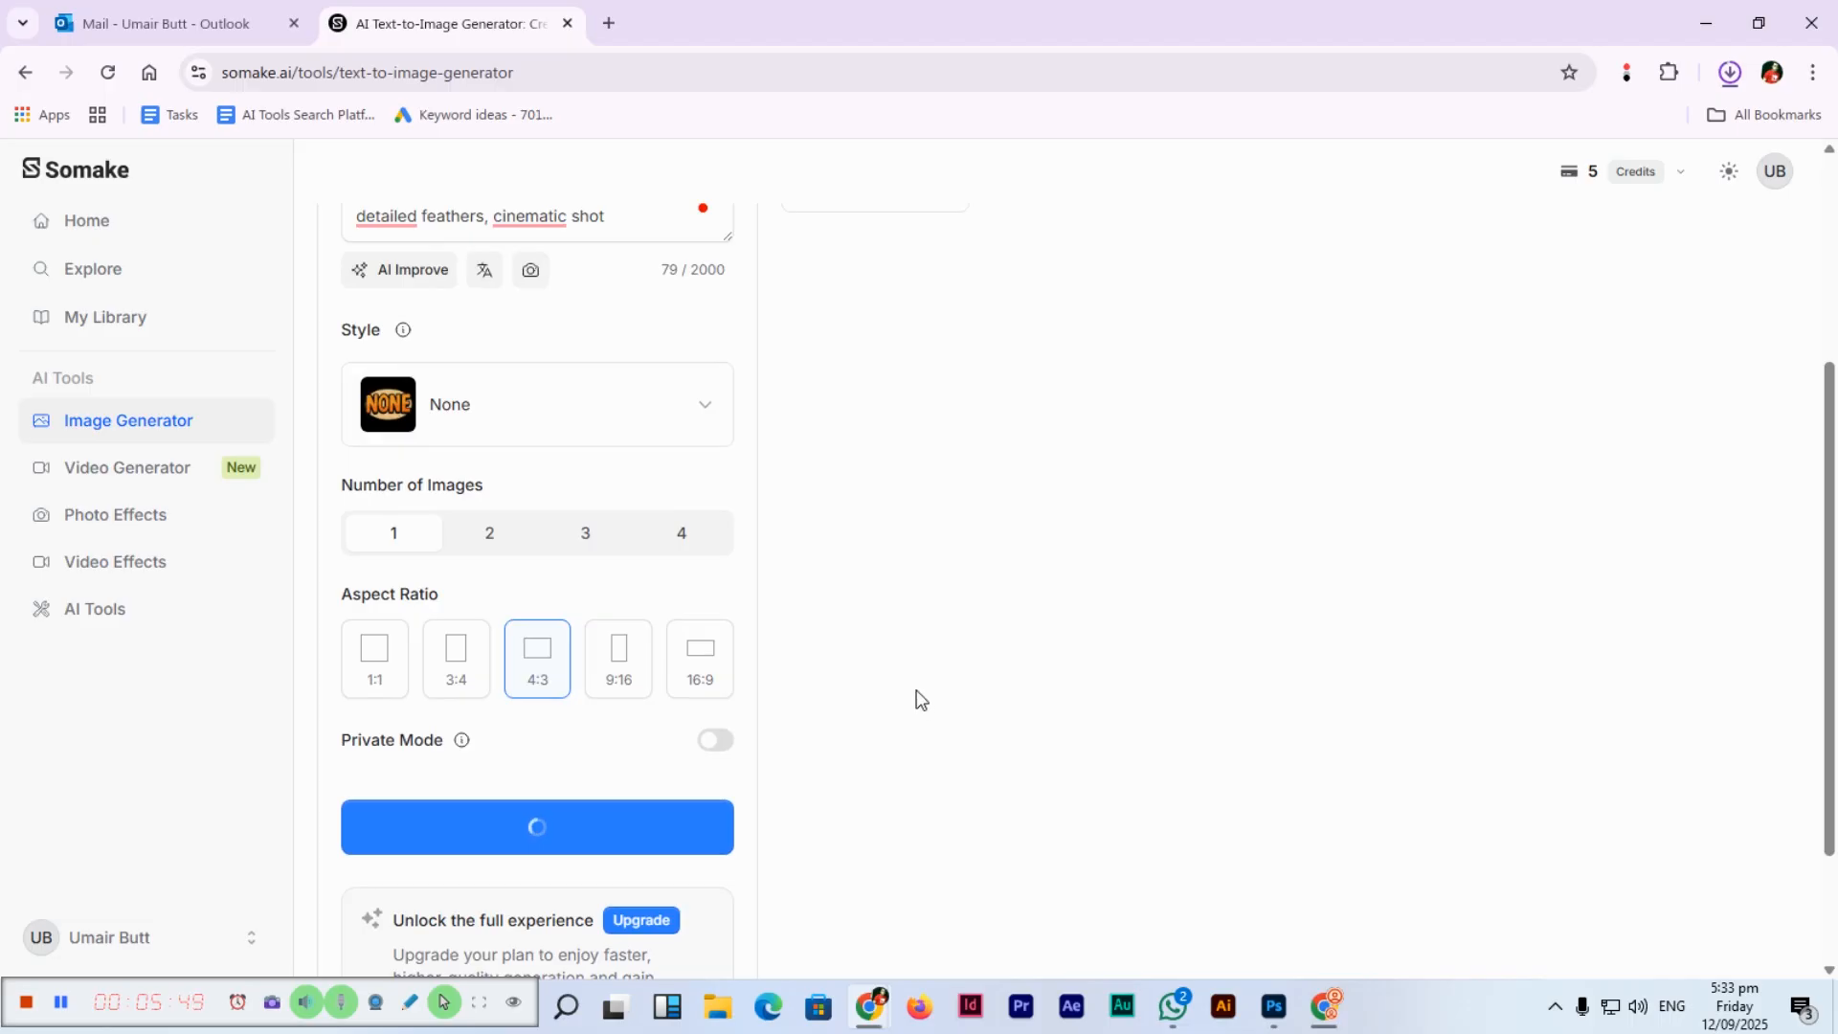
scroll(916, 694, up, 3)
scroll(951, 685, down, 2)
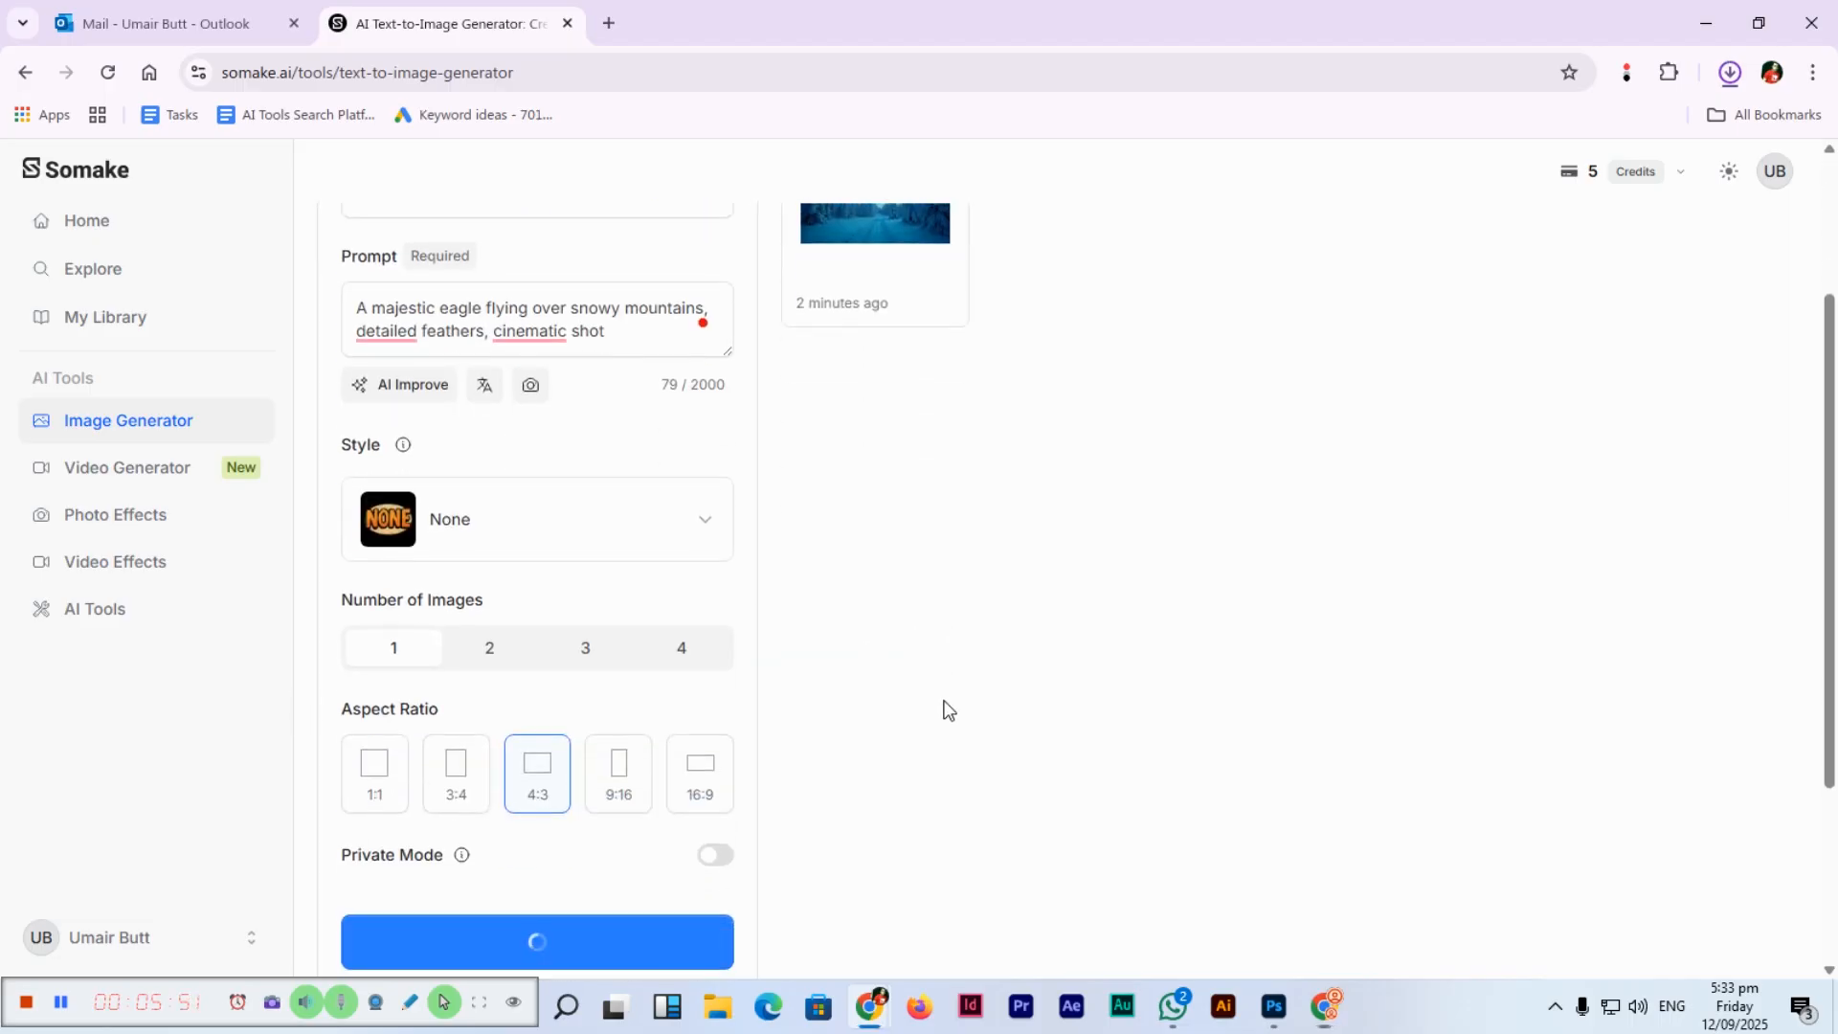
scroll(888, 692, up, 2)
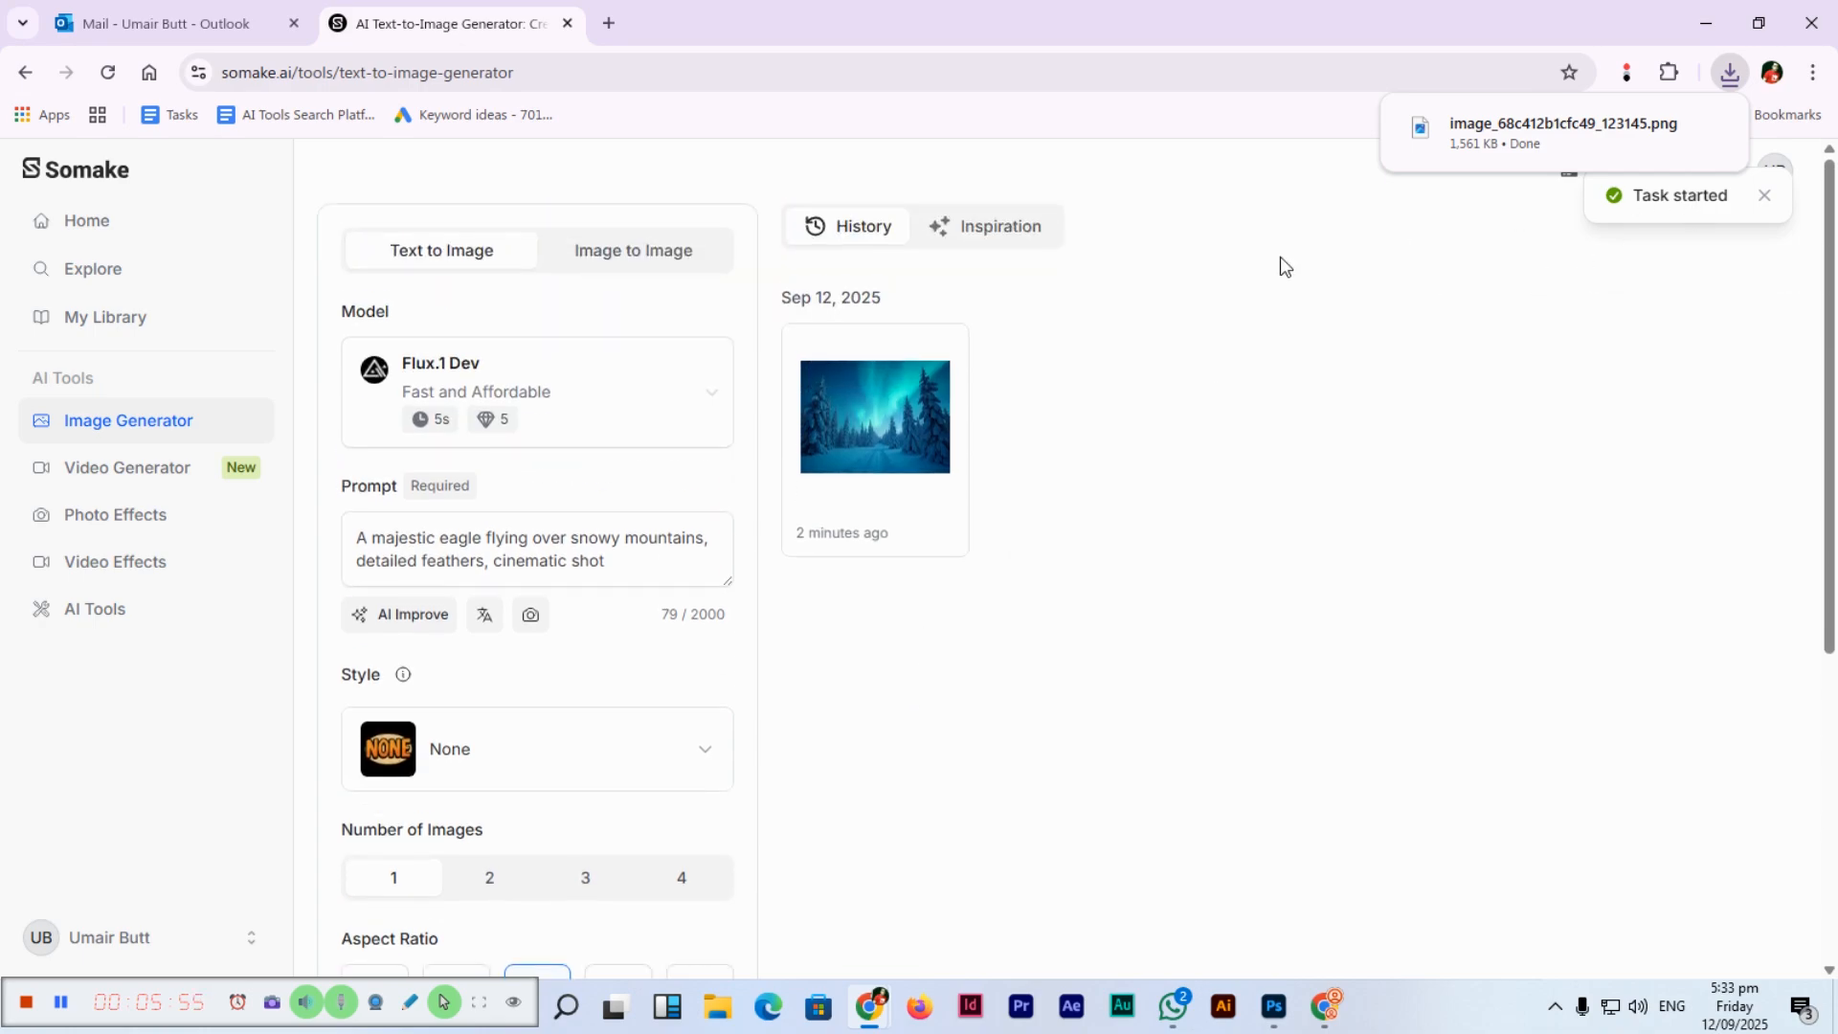
scroll(287, 747, down, 3)
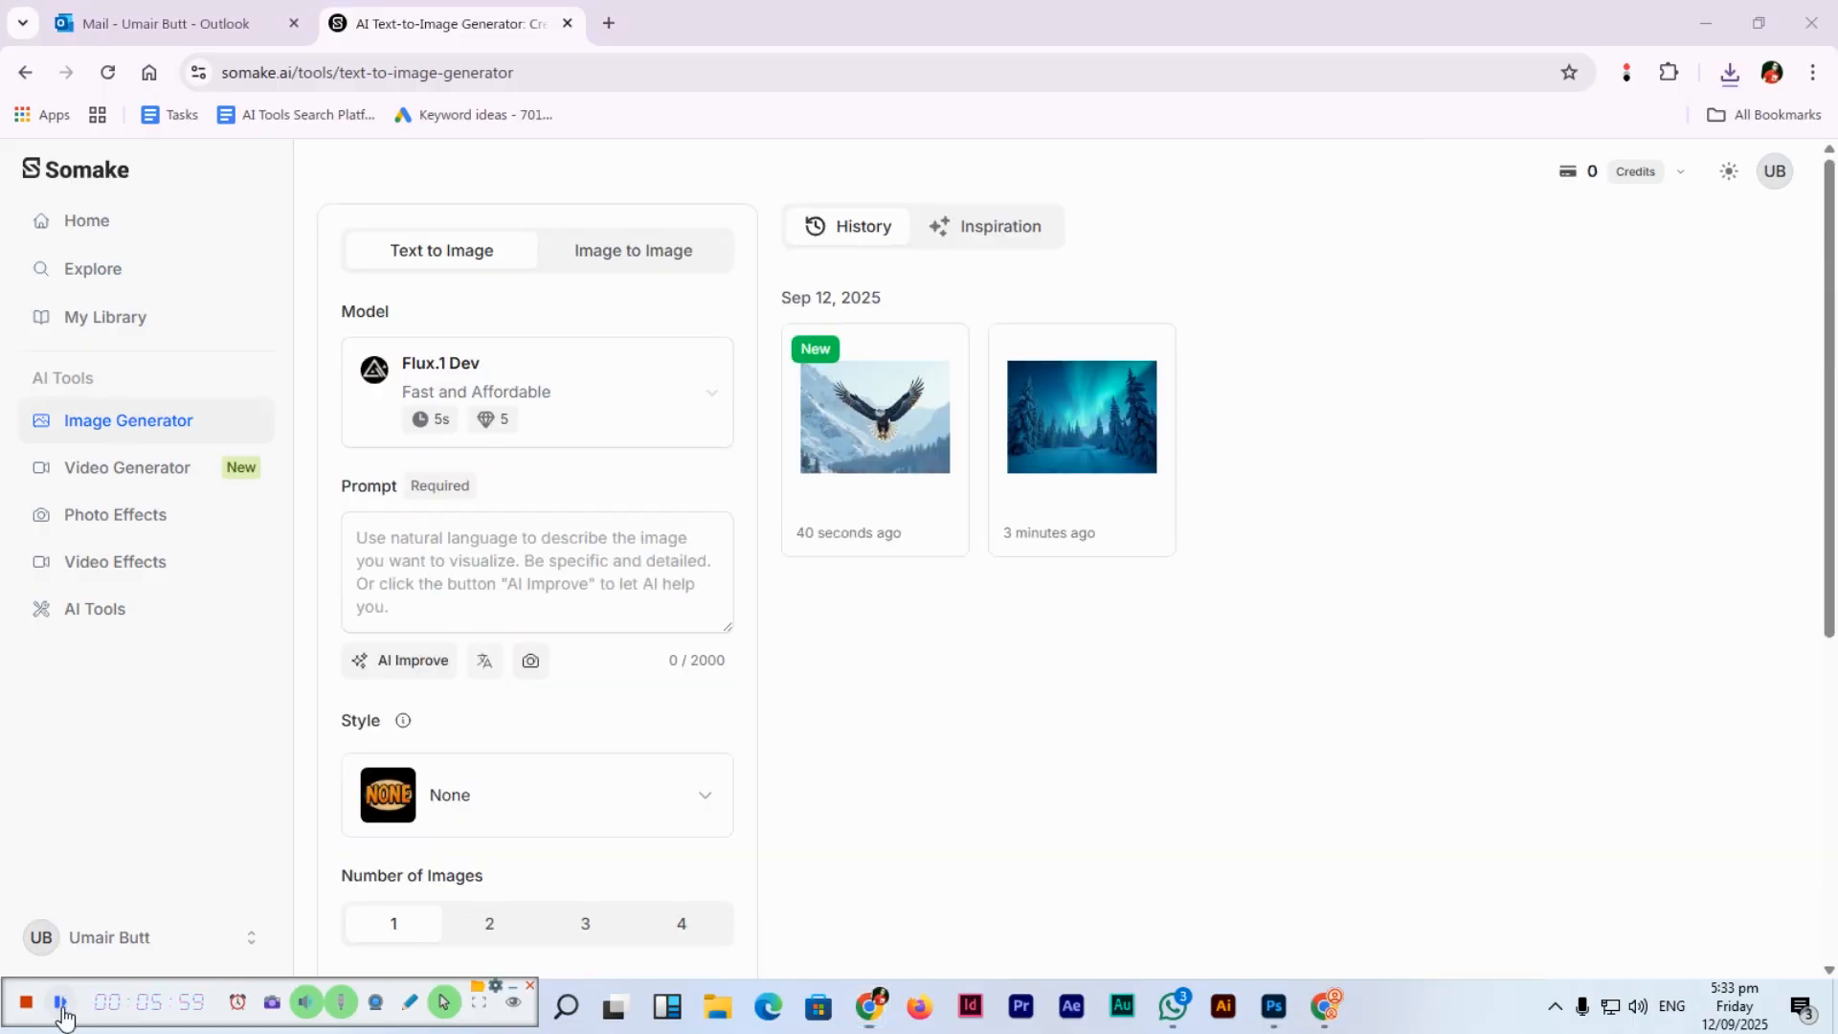
click(875, 418)
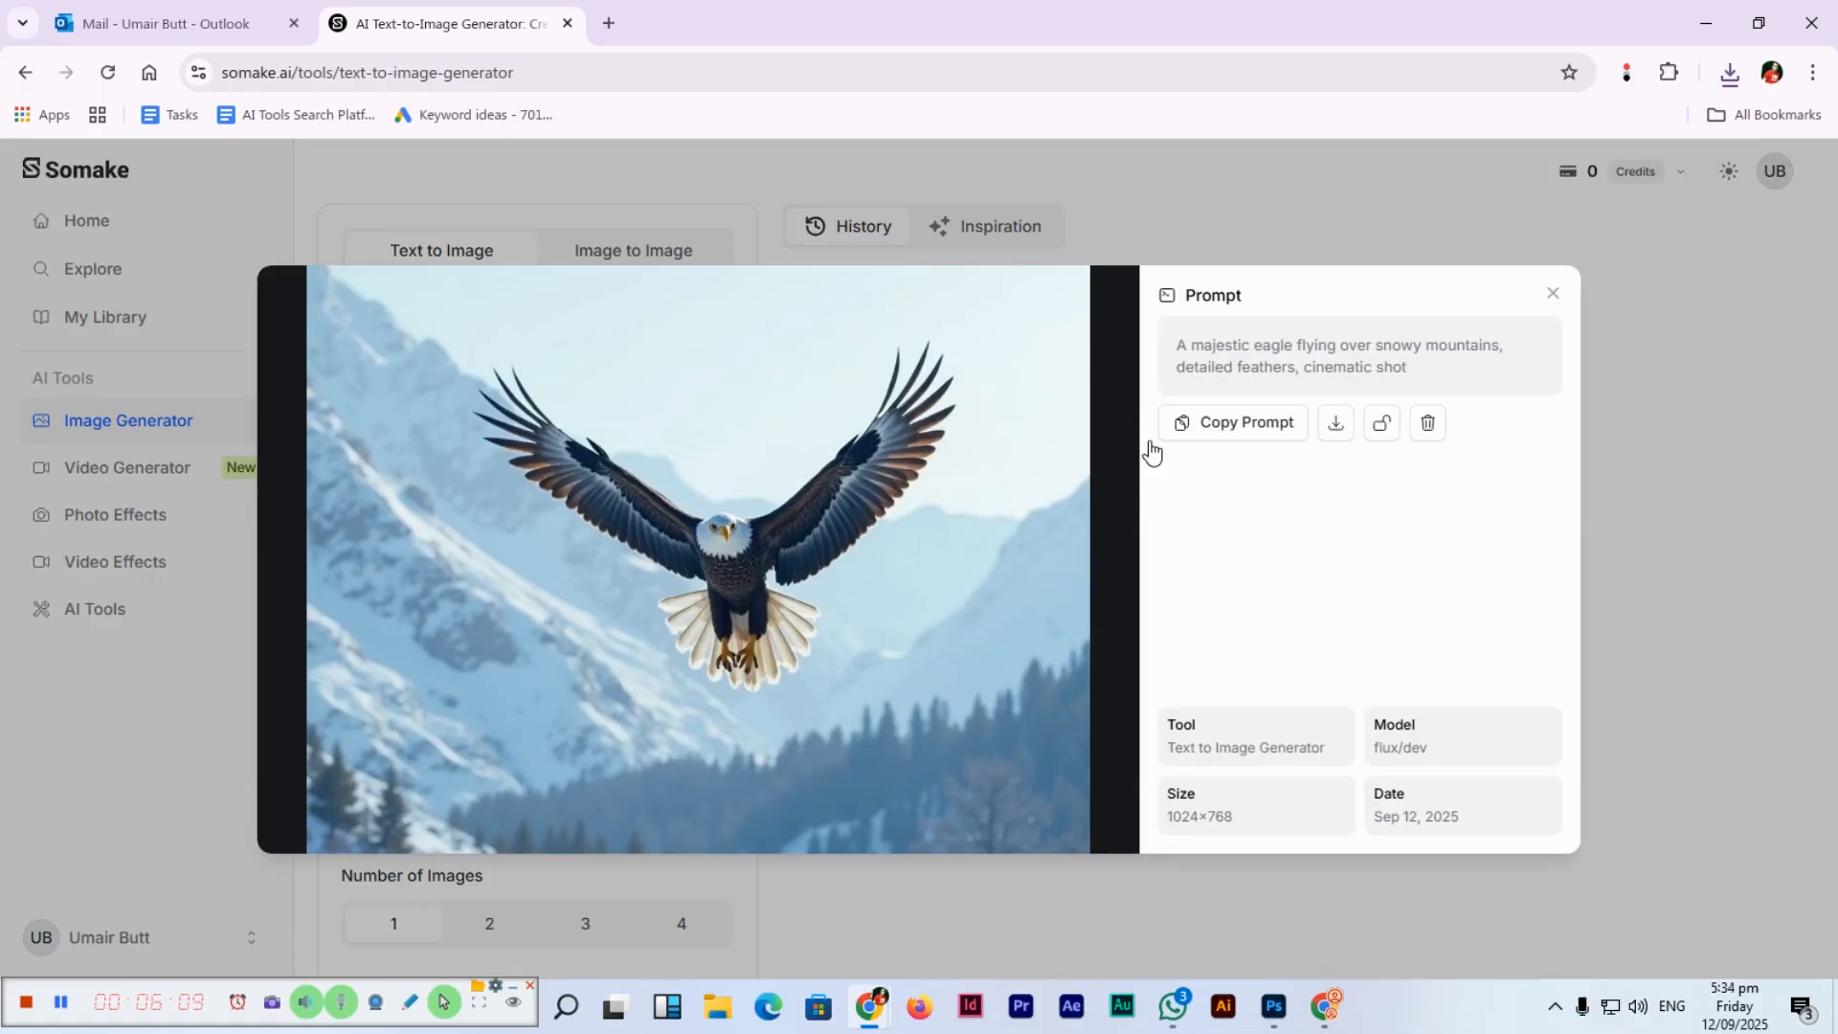
click(1780, 376)
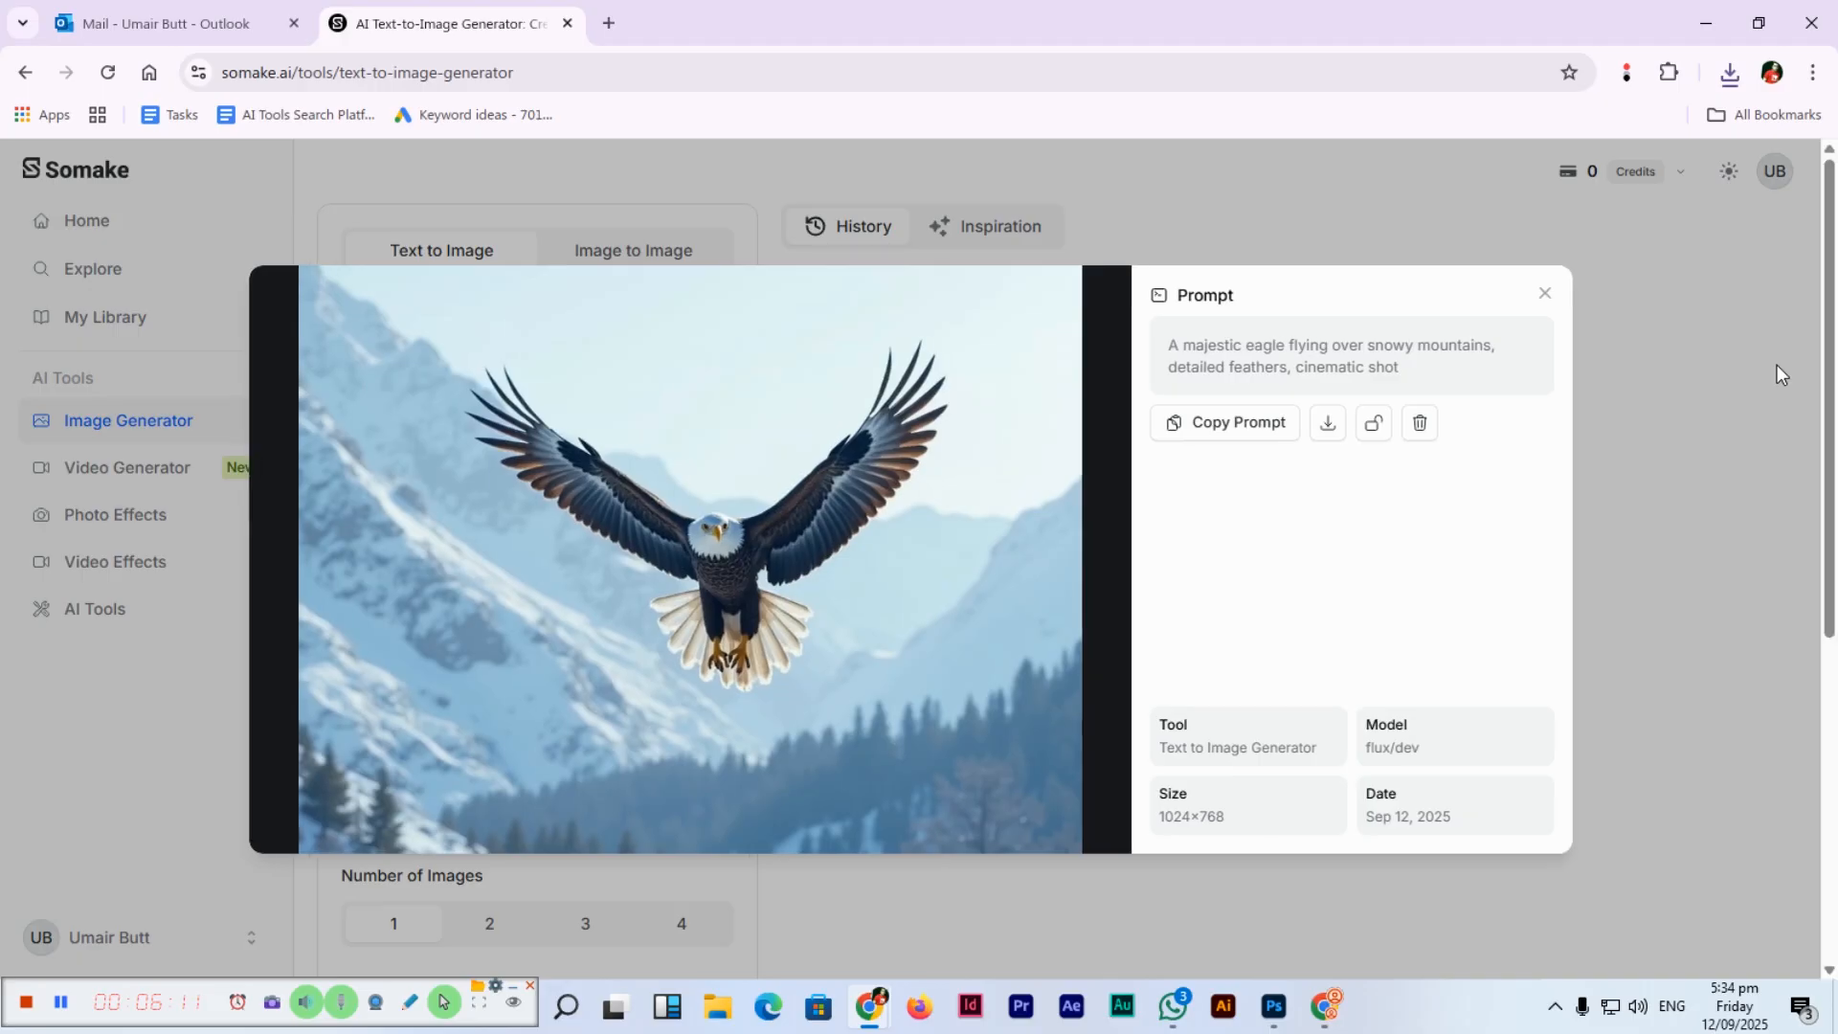